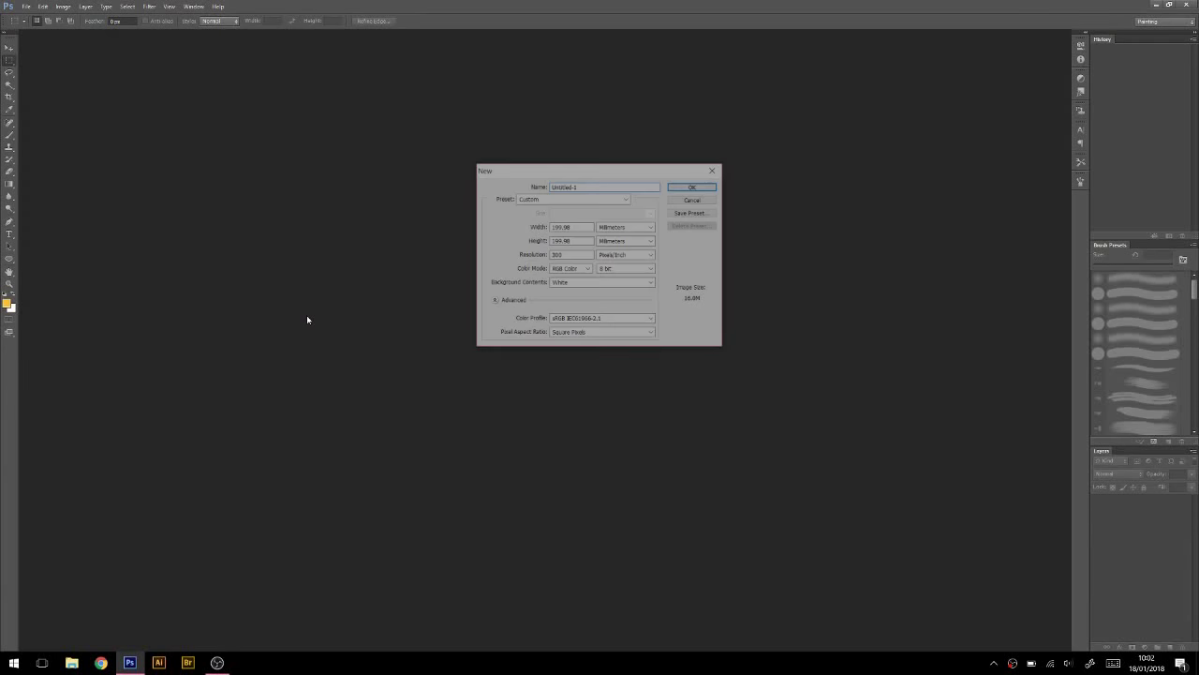
Step: Create the new document, duplicate the background, fill the copy black and add an empty layer
key("Return")
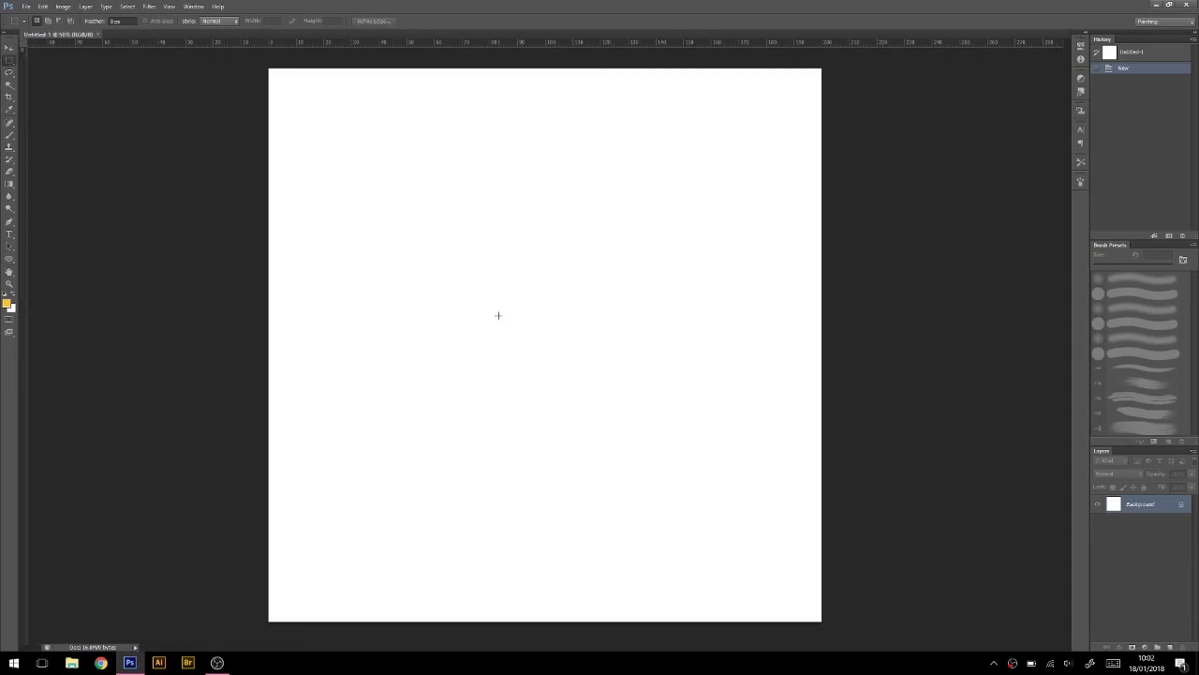
key("v")
key("ctrl+j")
key("alt+BackSpace")
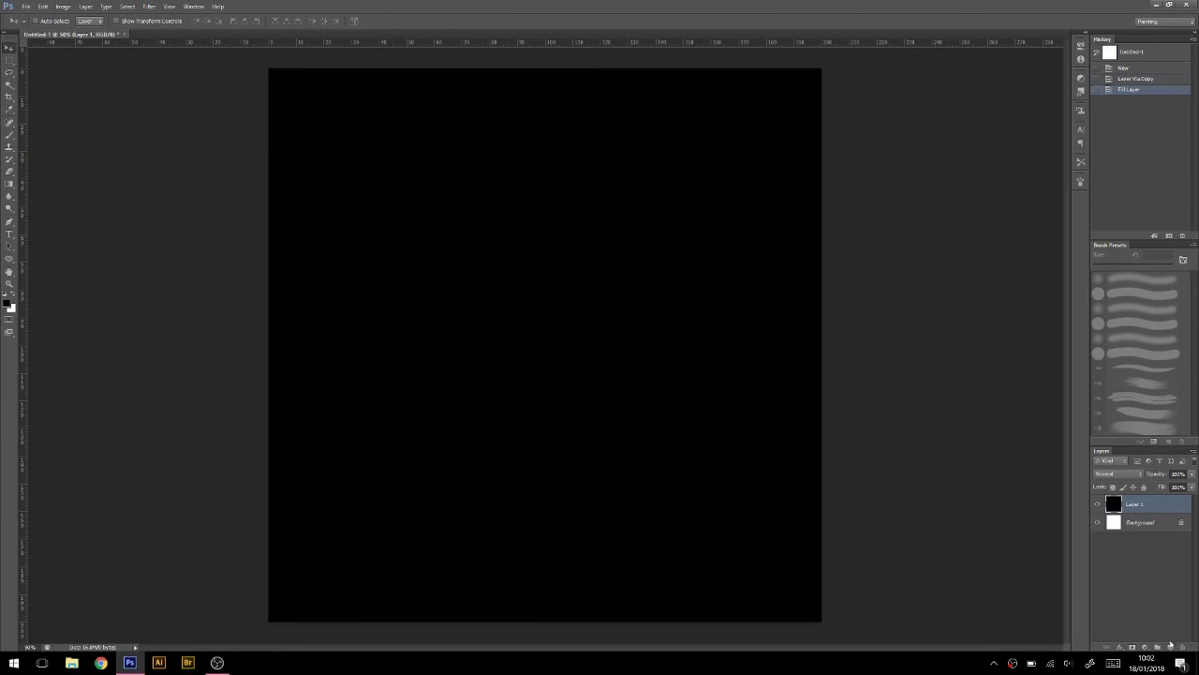
left_click(1172, 645)
Step: Dab white grain texture across the black canvas with the Add Grain brush preset
key("b")
left_click(1080, 161)
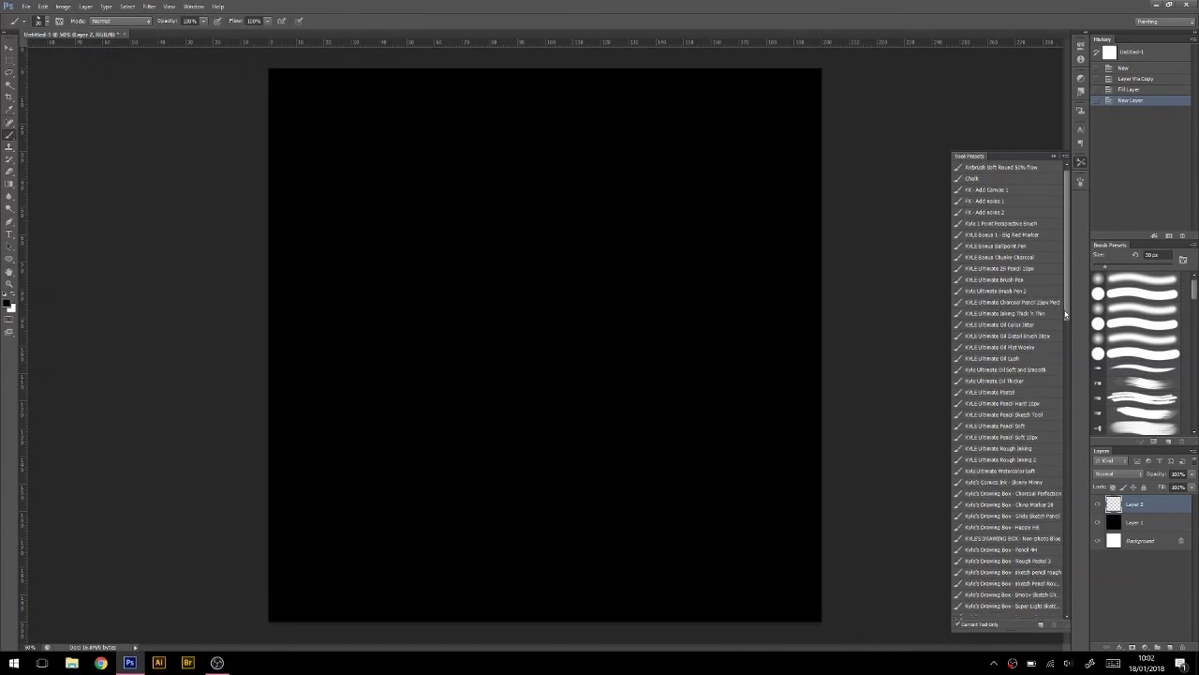
scroll(985, 533, "down", 3)
left_click(993, 522)
key("x")
left_click(655, 206)
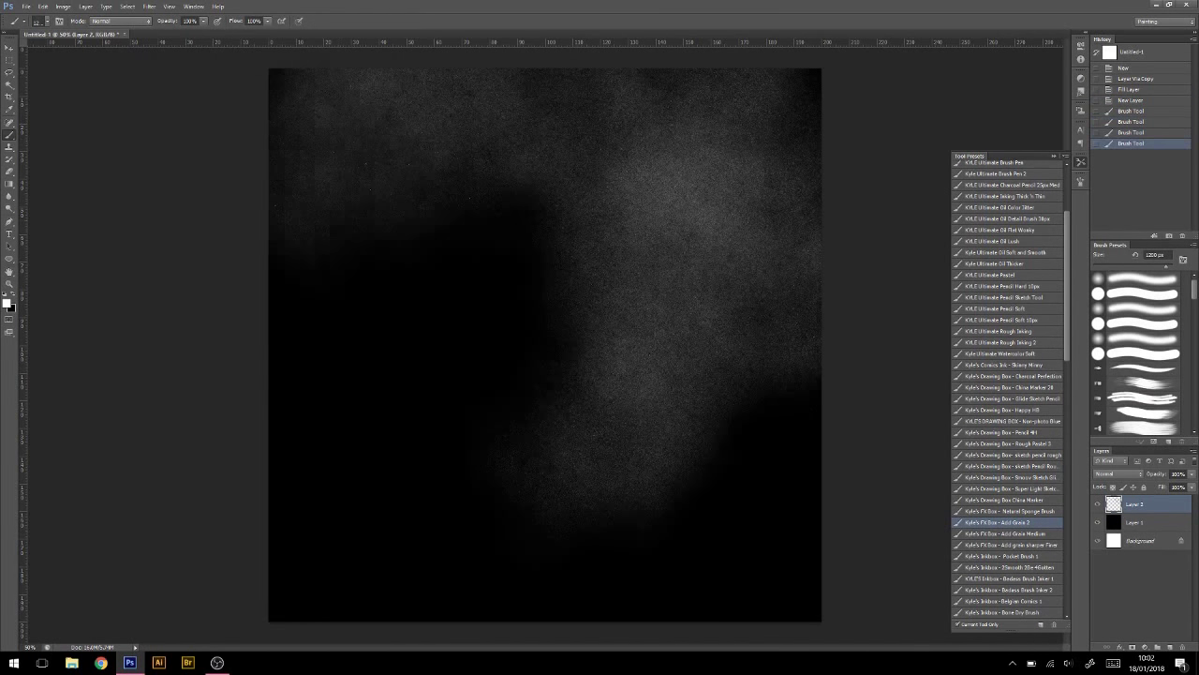
left_click(366, 347)
left_click(609, 375)
left_click(384, 346)
left_click(422, 234)
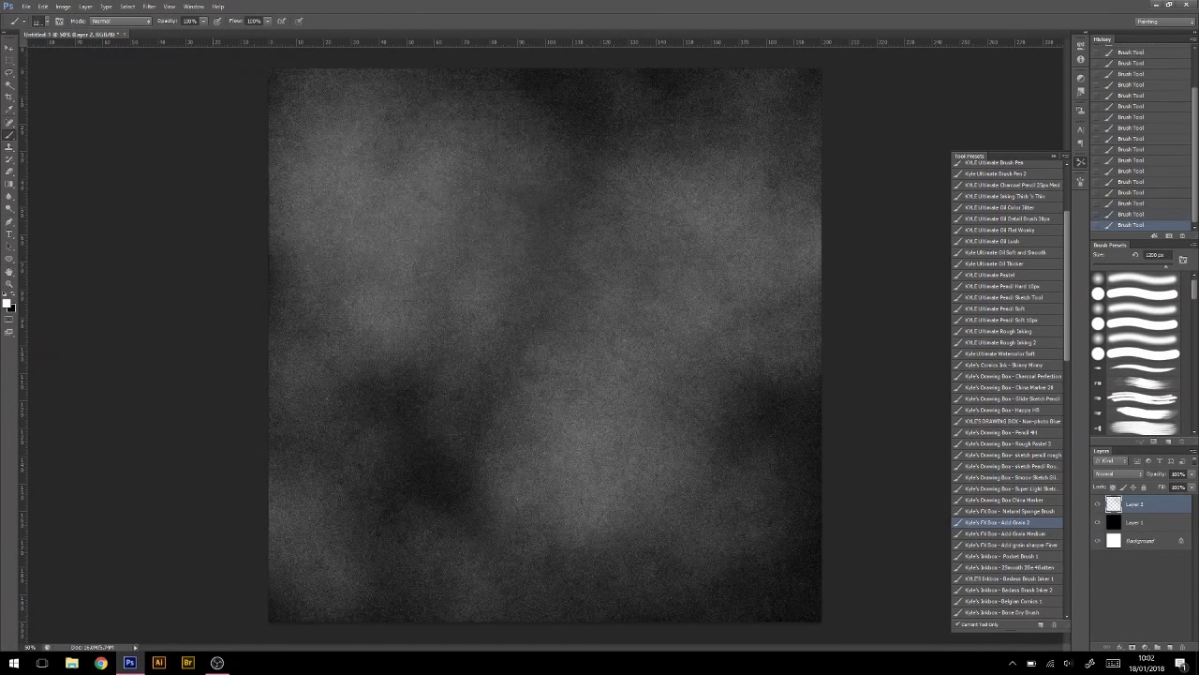
Step: Lower the grain layer's fill to 46% and add an empty Layer 3 on top
key("v")
left_click_drag(1191, 486, 1167, 503)
left_click(1168, 648)
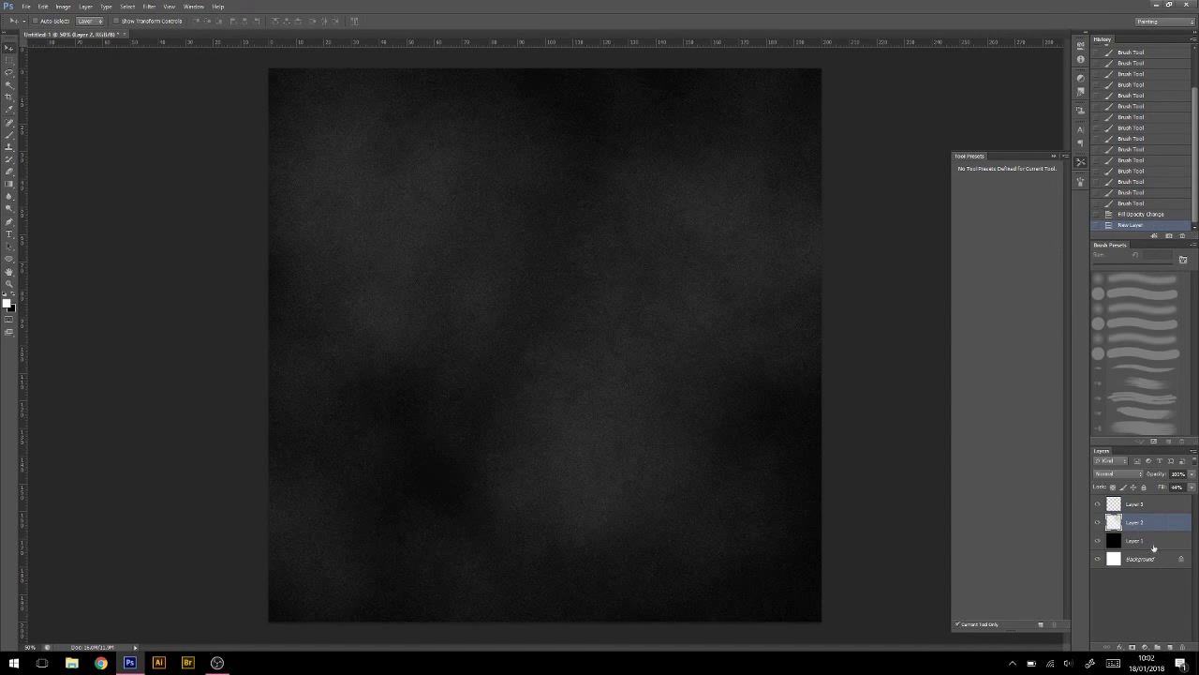
key("alt+bracketleft")
key("alt+bracketleft")
left_click(1138, 504)
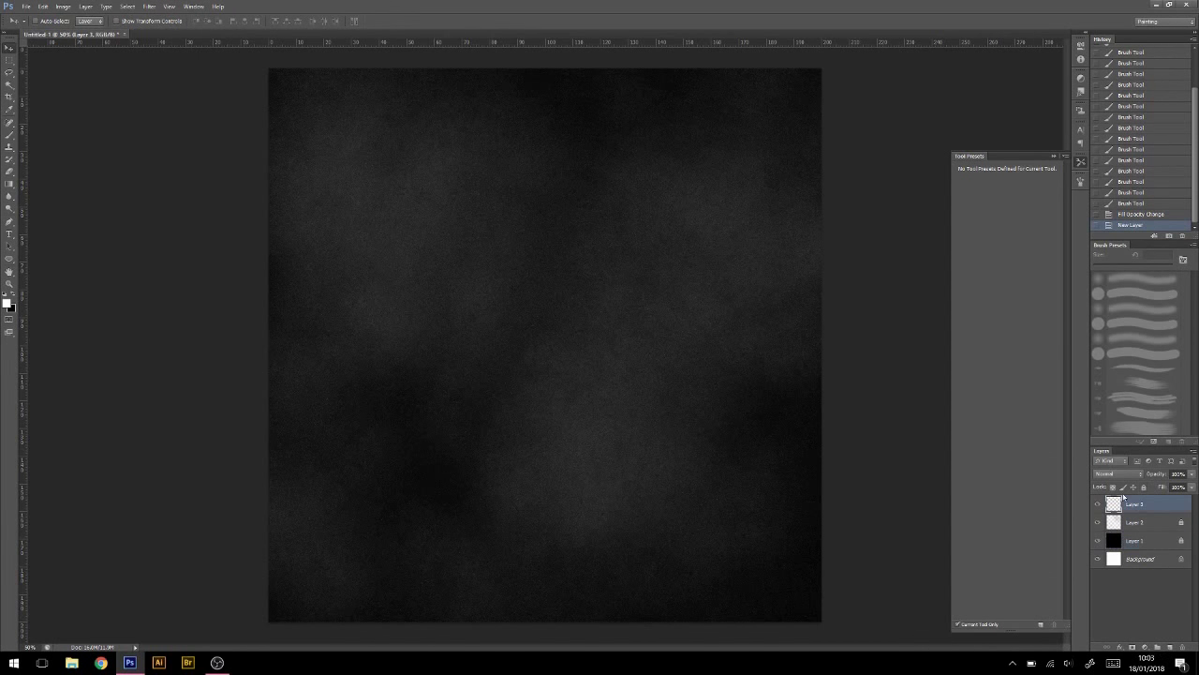
Step: Place horizontal guides for letter top and baseline, zoom to 100%, and sketch a chalk J
key("b")
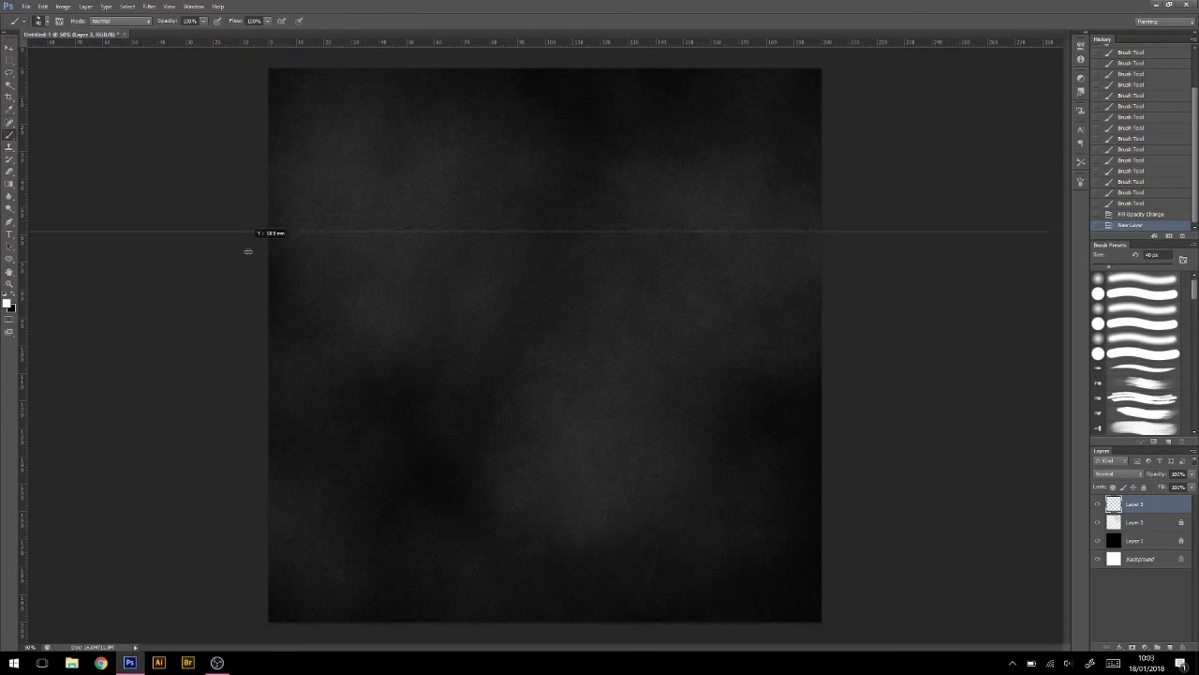
left_click_drag(249, 42, 249, 415)
key("ctrl+1")
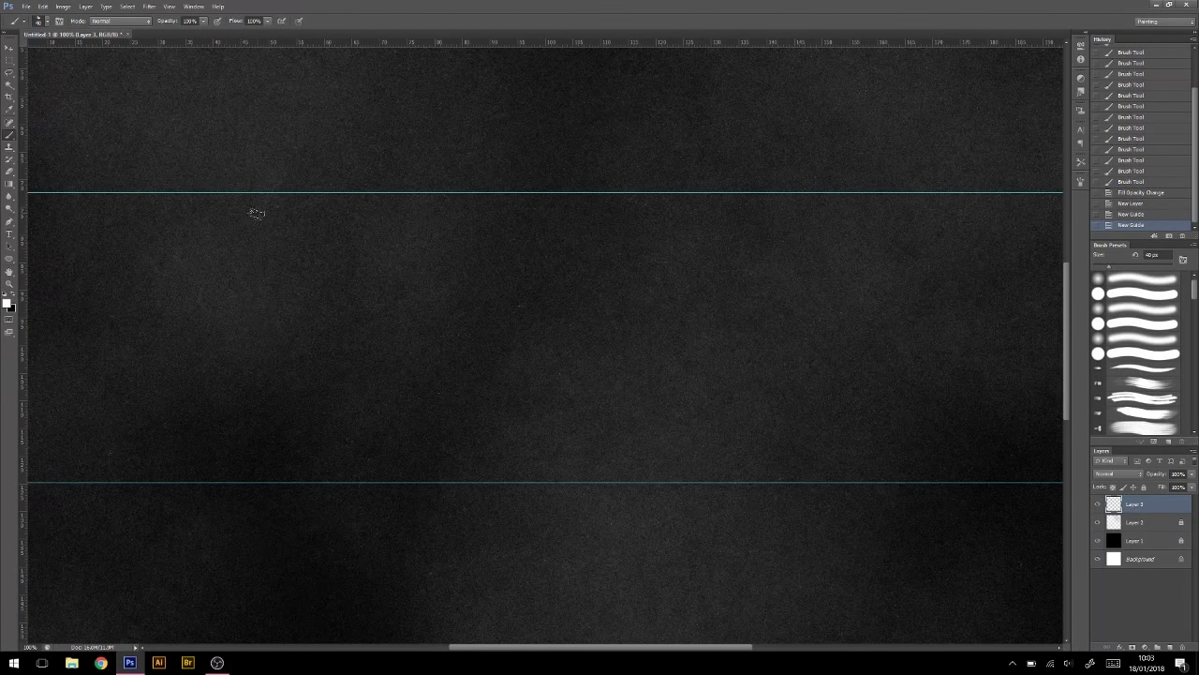
mouse_move(259, 208)
left_mouse_down()
mouse_move(268, 403)
mouse_move(206, 450)
mouse_move(105, 371)
mouse_move(276, 198)
mouse_move(239, 199)
mouse_move(245, 370)
mouse_move(173, 441)
mouse_move(103, 341)
left_mouse_up()
Step: Sketch the outlined chalk U and L after the J
left_click_drag(231, 300, 225, 428)
mouse_move(334, 201)
left_mouse_down()
mouse_move(333, 390)
mouse_move(482, 199)
mouse_move(393, 479)
mouse_move(323, 196)
left_mouse_up()
mouse_move(323, 197)
left_mouse_down()
mouse_move(322, 425)
mouse_move(310, 197)
left_mouse_up()
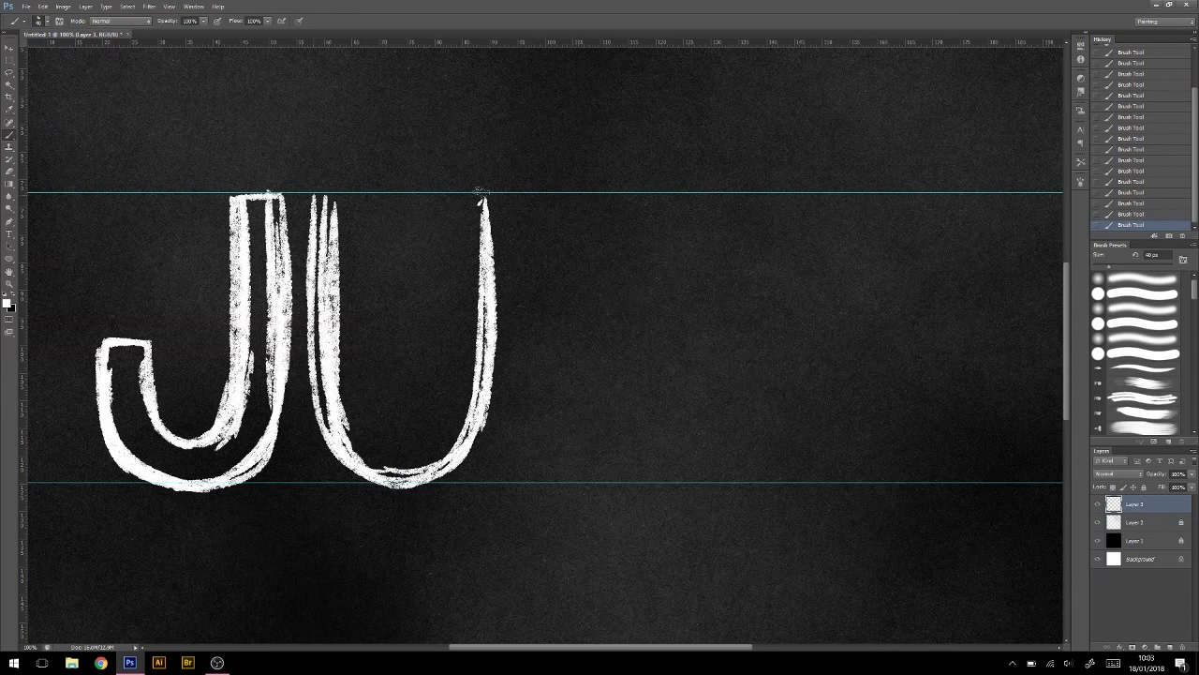
mouse_move(482, 195)
left_mouse_down()
mouse_move(439, 356)
mouse_move(365, 412)
left_mouse_up()
left_click_drag(319, 196, 363, 199)
mouse_move(535, 199)
left_mouse_down()
mouse_move(526, 479)
mouse_move(576, 199)
mouse_move(573, 469)
mouse_move(674, 477)
mouse_move(577, 433)
left_mouse_up()
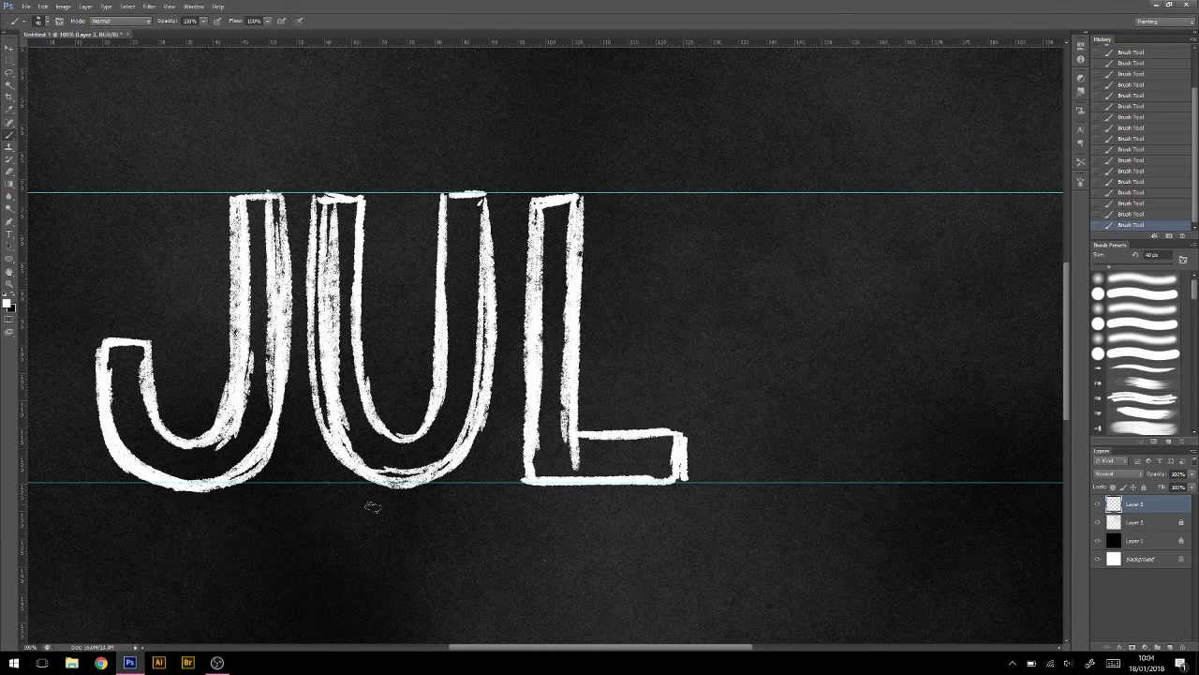
scroll(412, 356, "right", 5)
left_click_drag(460, 195, 452, 473)
Step: Sketch the outlined chalk I and A with legs and crossbars
mouse_move(457, 195)
left_mouse_down()
mouse_move(501, 193)
mouse_move(506, 471)
left_mouse_up()
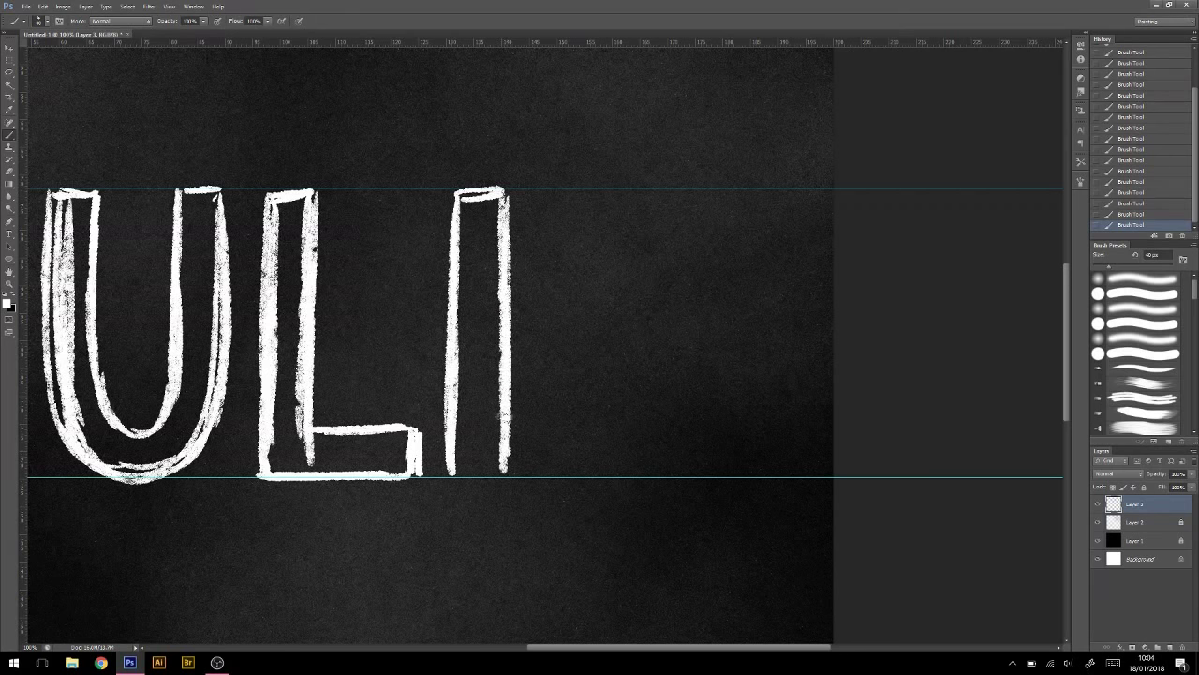
mouse_move(610, 192)
left_mouse_down()
mouse_move(534, 483)
mouse_move(667, 192)
mouse_move(586, 480)
mouse_move(531, 483)
left_mouse_up()
left_click_drag(666, 192, 716, 447)
left_click_drag(693, 281, 733, 473)
left_click_drag(614, 186, 701, 483)
left_click_drag(701, 483, 739, 477)
left_click_drag(609, 391, 665, 390)
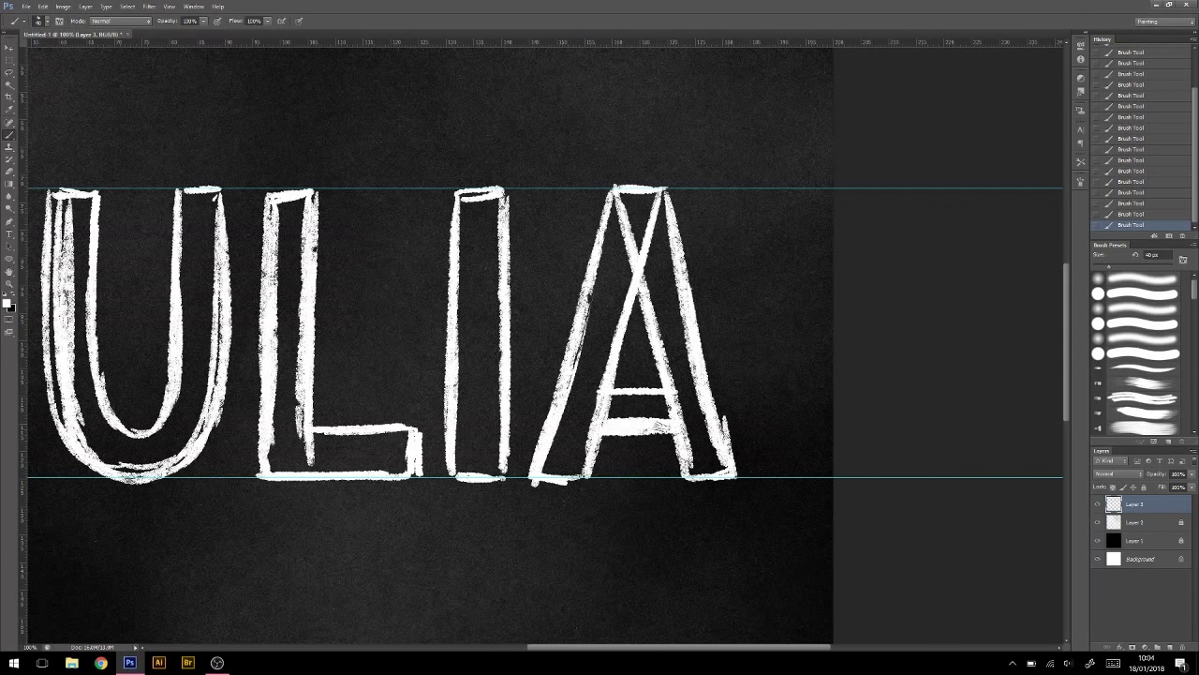
left_click_drag(600, 426, 689, 426)
mouse_move(306, 510)
left_mouse_down()
mouse_move(566, 497)
mouse_move(545, 500)
left_mouse_up()
Step: Fade the sketch, add a new layer, and trace the J with a 30 px brush
key("3")
key("ctrl+shift+alt+n")
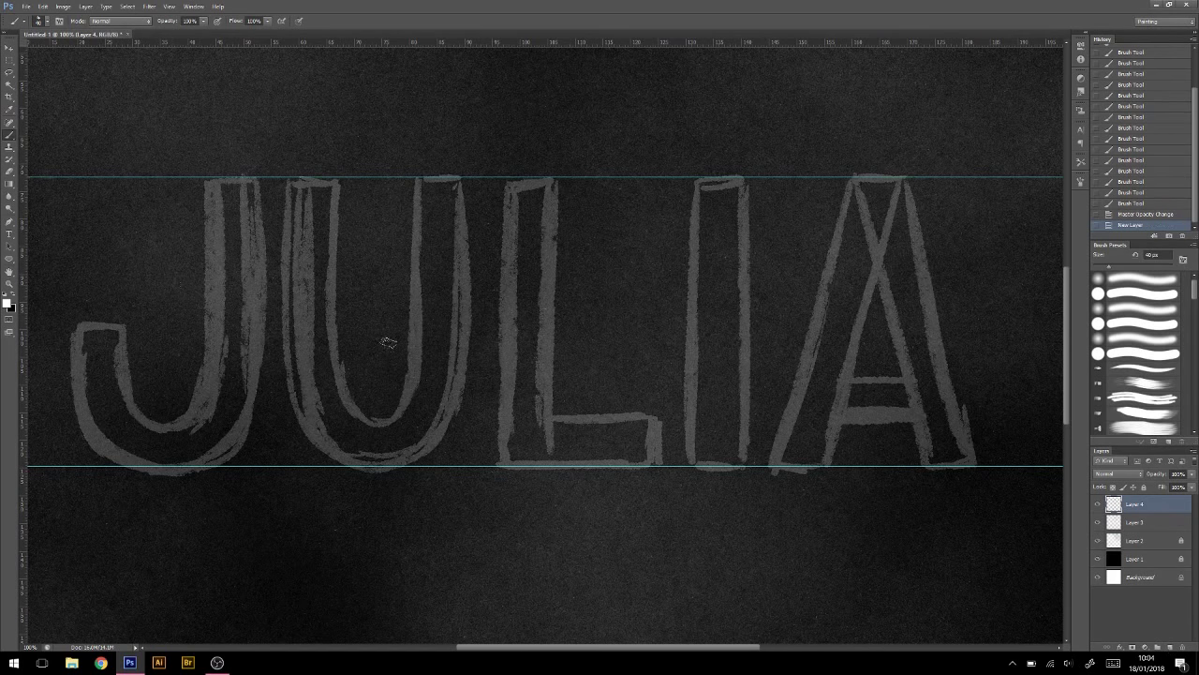
key("bracketleft")
left_click_drag(139, 414, 116, 324)
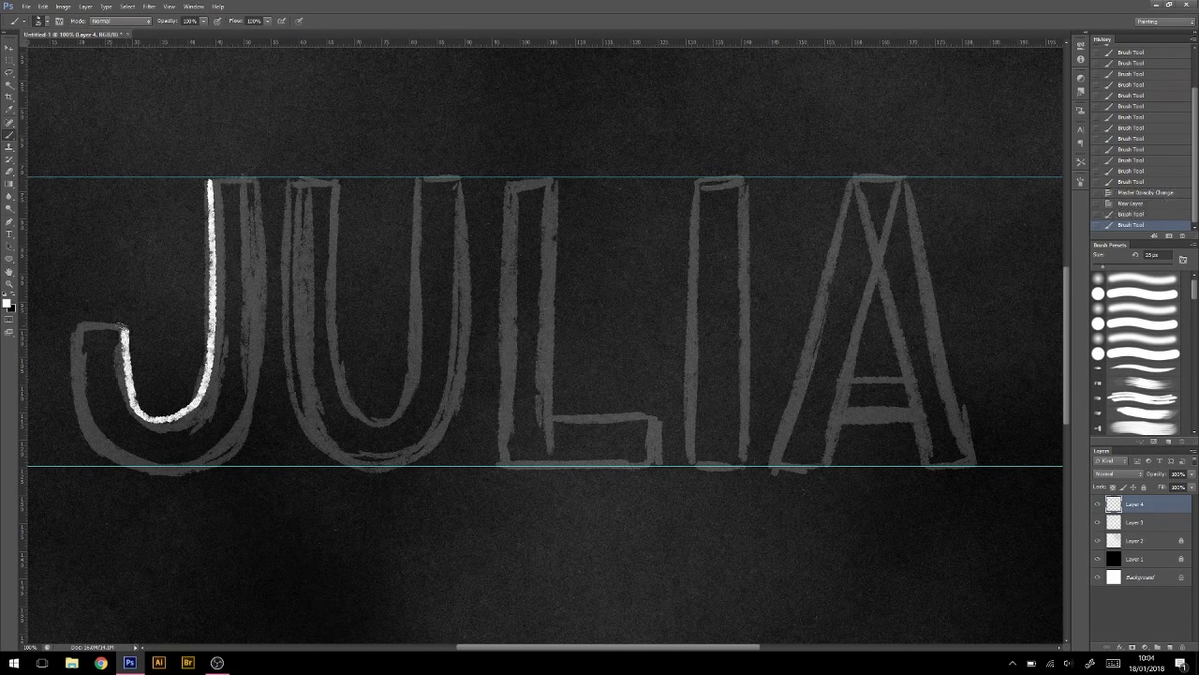
key("ctrl+z")
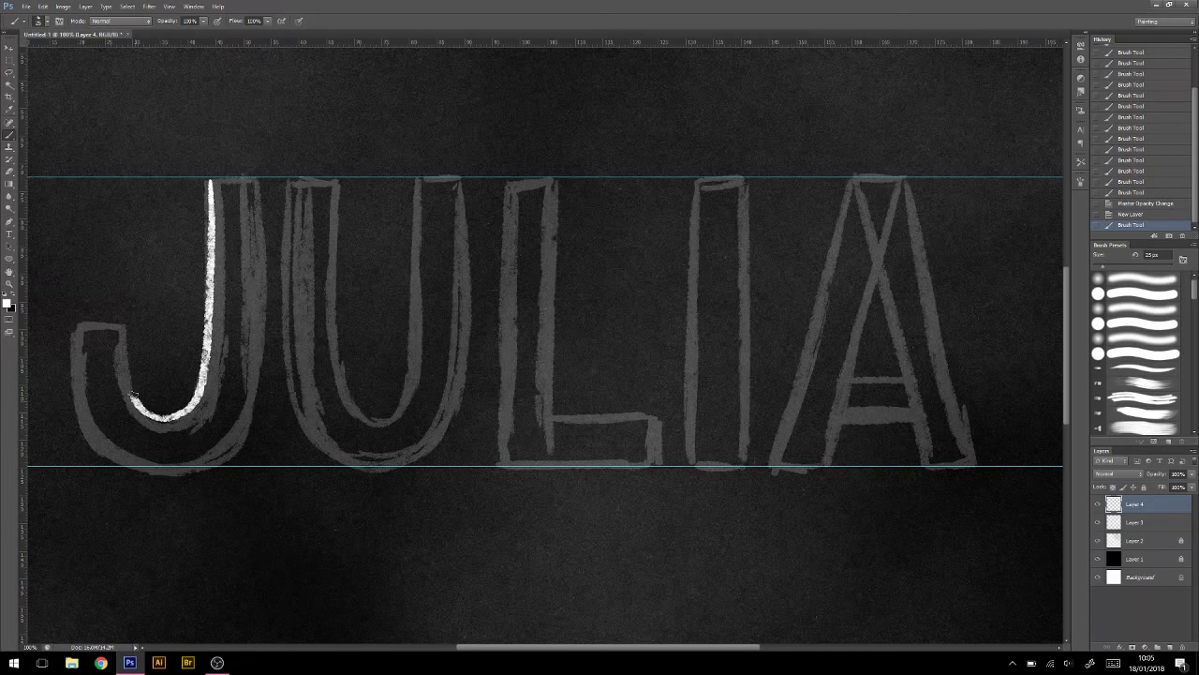
left_click_drag(252, 264, 238, 411)
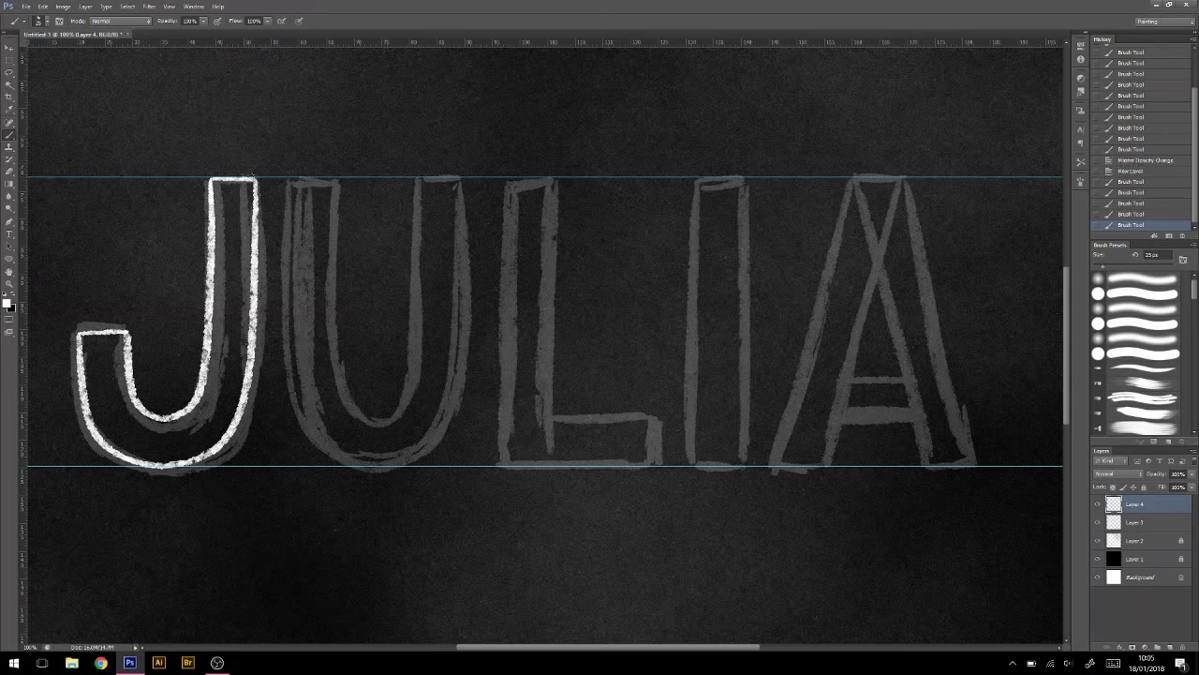
Step: Trace clean chalk outlines of the U and L
mouse_move(281, 188)
left_mouse_down()
mouse_move(286, 311)
mouse_move(352, 454)
mouse_move(459, 347)
mouse_move(457, 183)
left_mouse_up()
left_click_drag(281, 178, 328, 178)
mouse_move(408, 178)
left_mouse_down()
mouse_move(463, 179)
mouse_move(413, 249)
left_mouse_up()
mouse_move(330, 180)
left_mouse_down()
mouse_move(330, 329)
mouse_move(361, 412)
left_mouse_up()
left_click_drag(328, 346, 384, 412)
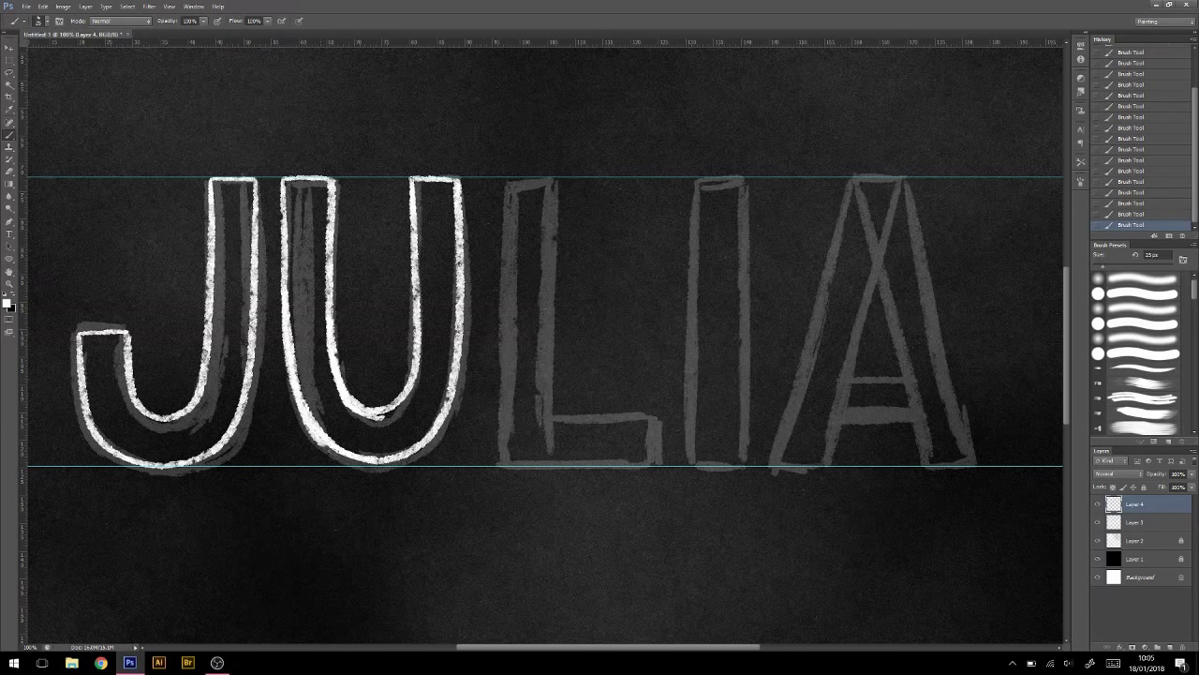
scroll(423, 548, "right", 5)
left_click_drag(305, 175, 305, 380)
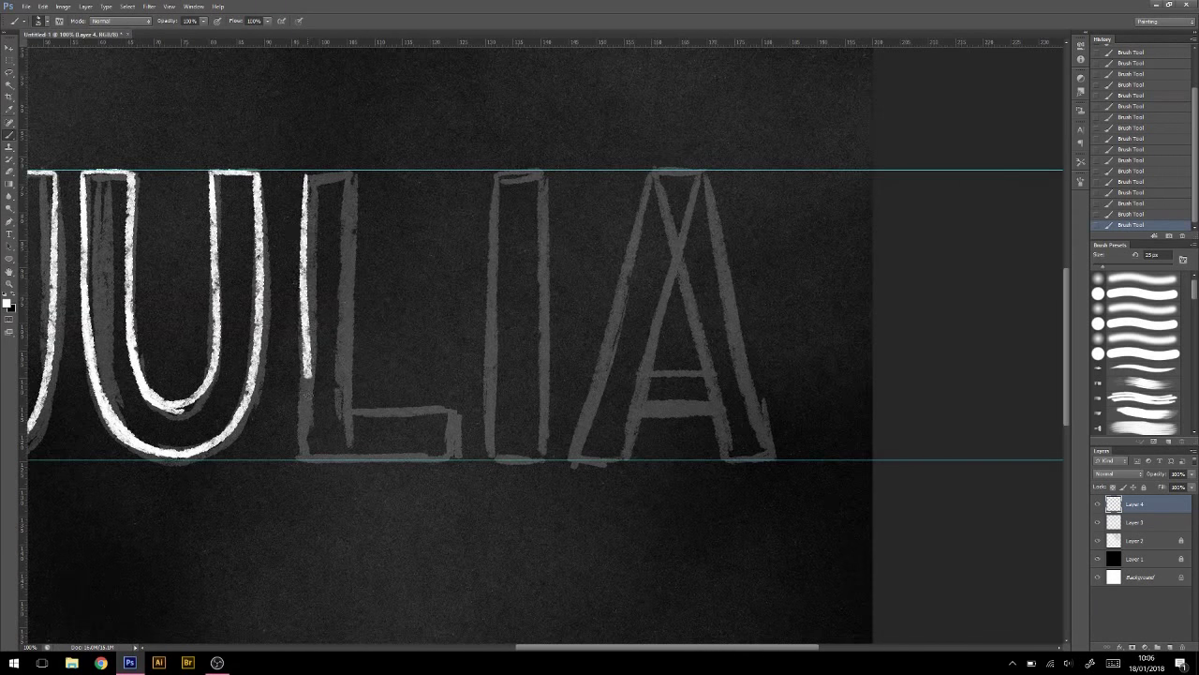
left_click_drag(305, 315, 306, 457)
mouse_move(352, 174)
left_mouse_down()
mouse_move(354, 404)
mouse_move(446, 409)
mouse_move(450, 456)
mouse_move(356, 448)
left_mouse_up()
Step: Trace the I and A outlines, then begin scribbling chalk fill inside the J's stem
right_click(446, 409)
left_click_drag(393, 165, 393, 335)
key("ctrl+z")
mouse_move(393, 163)
left_mouse_down()
mouse_move(393, 448)
mouse_move(446, 199)
mouse_move(446, 446)
left_mouse_up()
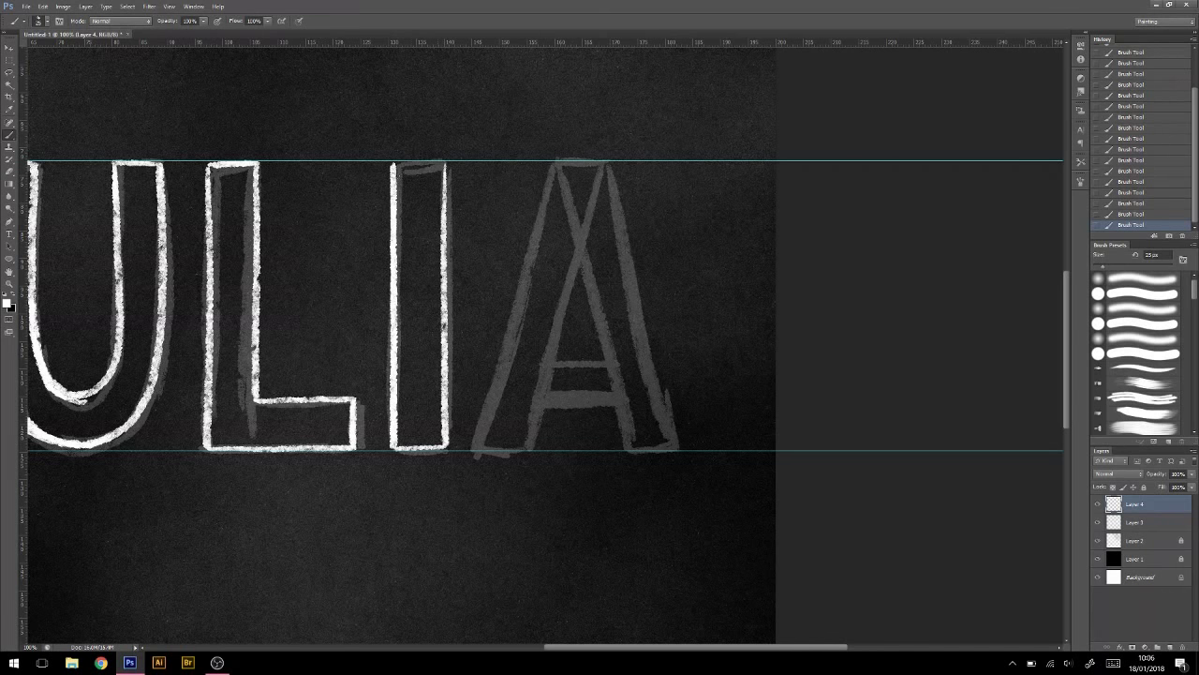
left_click_drag(526, 251, 473, 448)
left_click_drag(600, 164, 518, 446)
left_click_drag(605, 165, 666, 412)
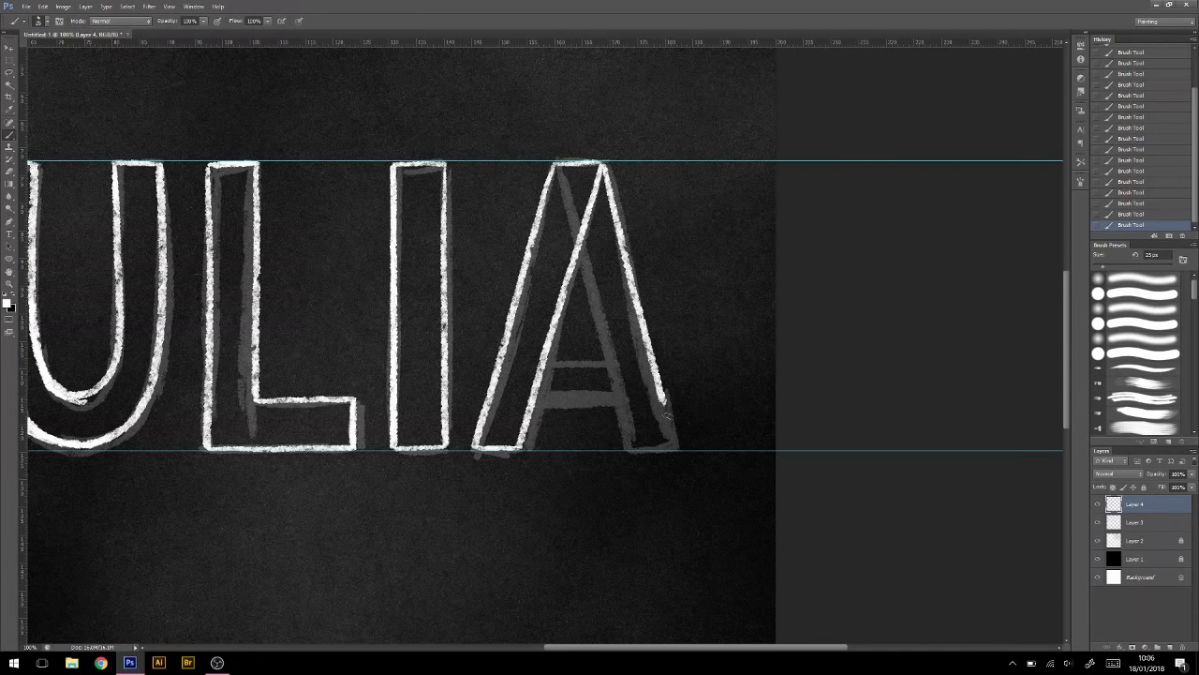
left_click_drag(558, 169, 645, 446)
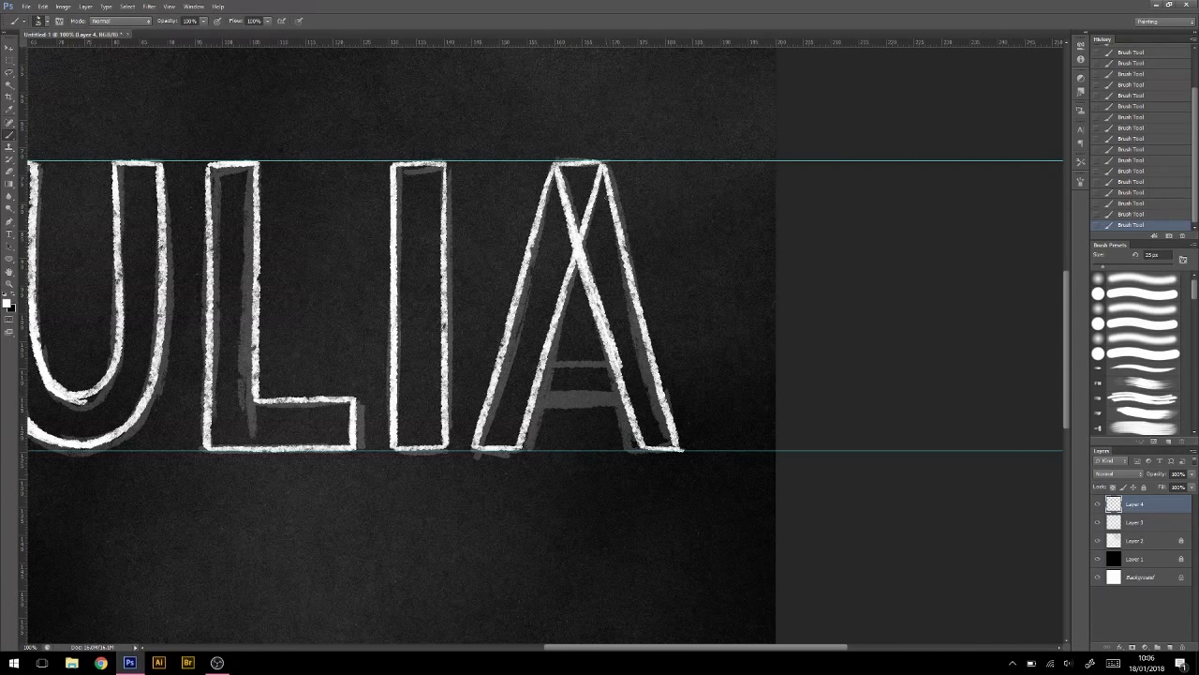
left_click_drag(605, 170, 663, 384)
left_click_drag(660, 341, 689, 446)
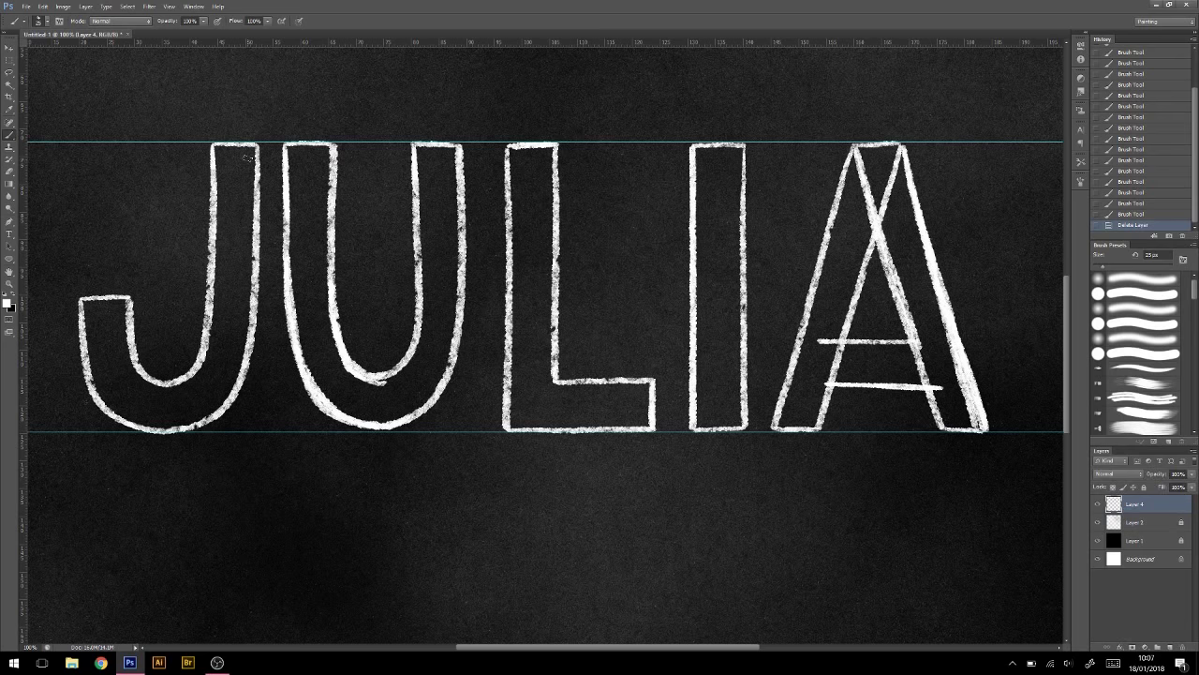
mouse_move(246, 155)
left_mouse_down()
mouse_move(245, 281)
mouse_move(223, 187)
mouse_move(221, 214)
mouse_move(234, 375)
mouse_move(225, 281)
mouse_move(208, 374)
left_mouse_up()
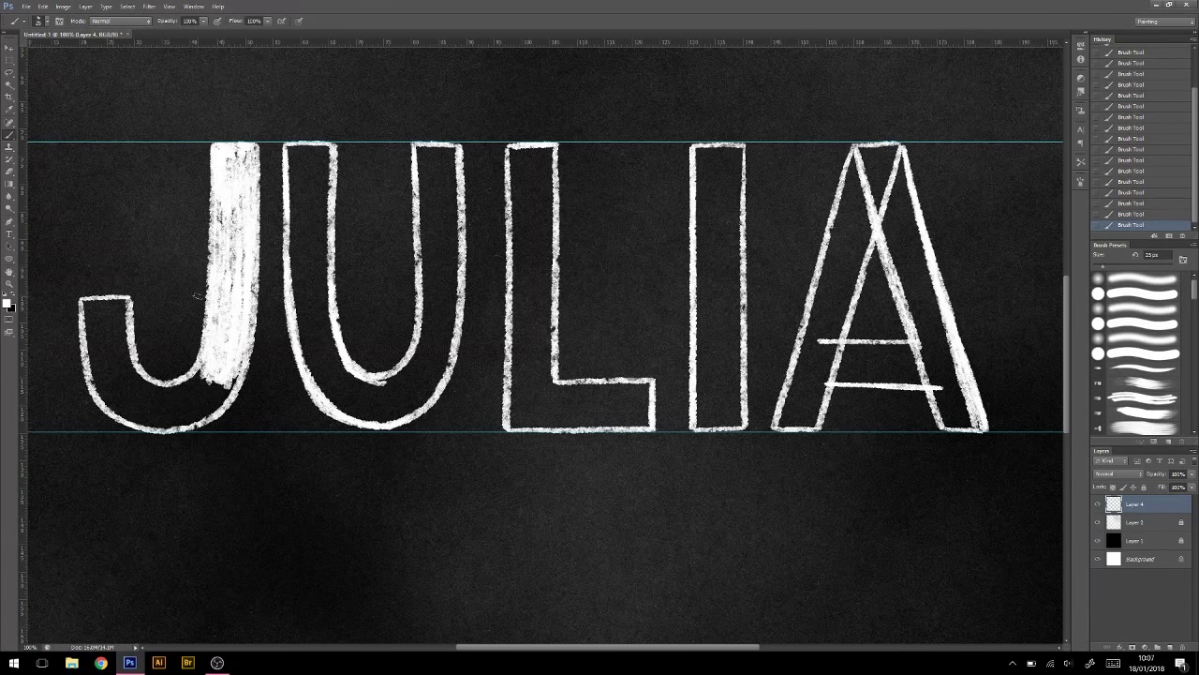
Step: Fill the J and U solid with white chalk strokes
mouse_move(117, 318)
left_mouse_down()
mouse_move(108, 380)
mouse_move(86, 282)
mouse_move(150, 388)
mouse_move(108, 412)
mouse_move(164, 421)
mouse_move(225, 375)
left_mouse_up()
mouse_move(164, 422)
left_mouse_down()
mouse_move(220, 399)
mouse_move(188, 375)
left_mouse_up()
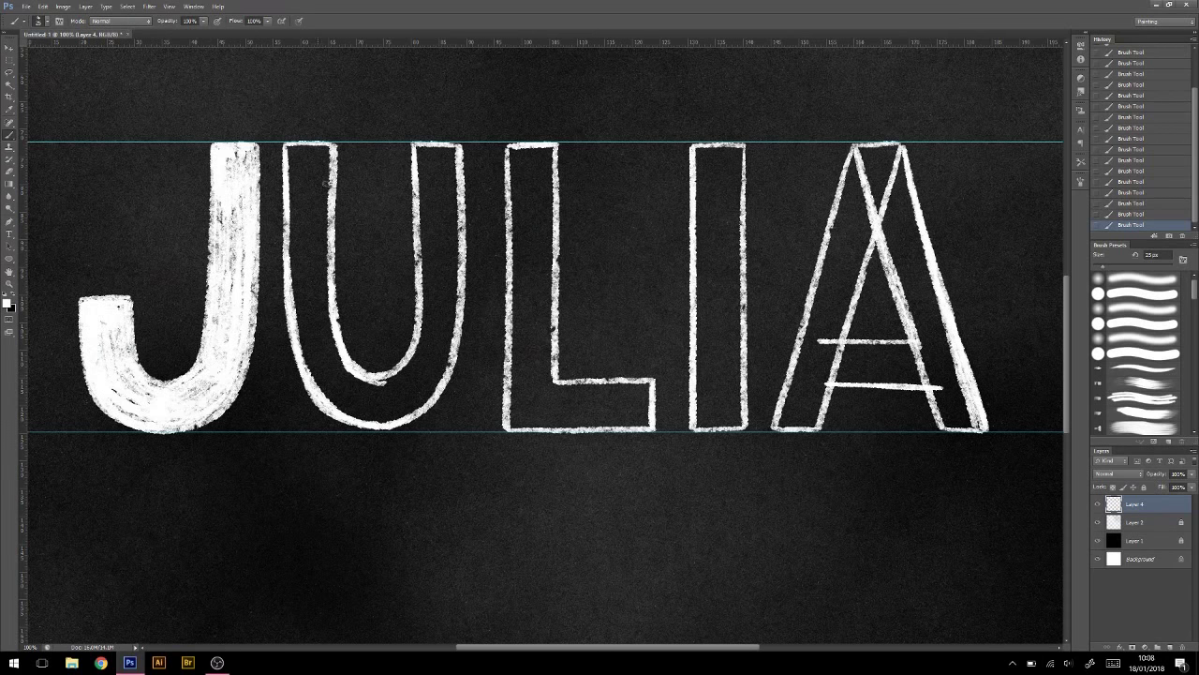
mouse_move(328, 183)
left_mouse_down()
mouse_move(318, 281)
mouse_move(293, 164)
mouse_move(305, 159)
left_mouse_up()
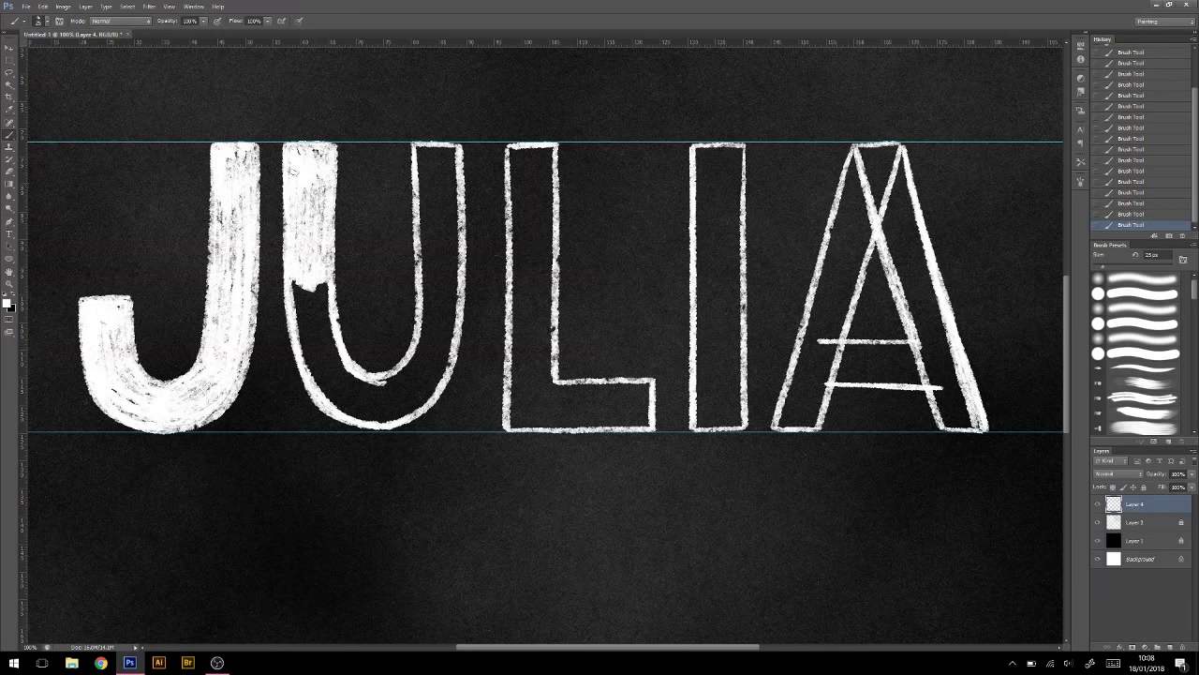
mouse_move(458, 155)
left_mouse_down()
mouse_move(440, 290)
mouse_move(423, 282)
left_mouse_up()
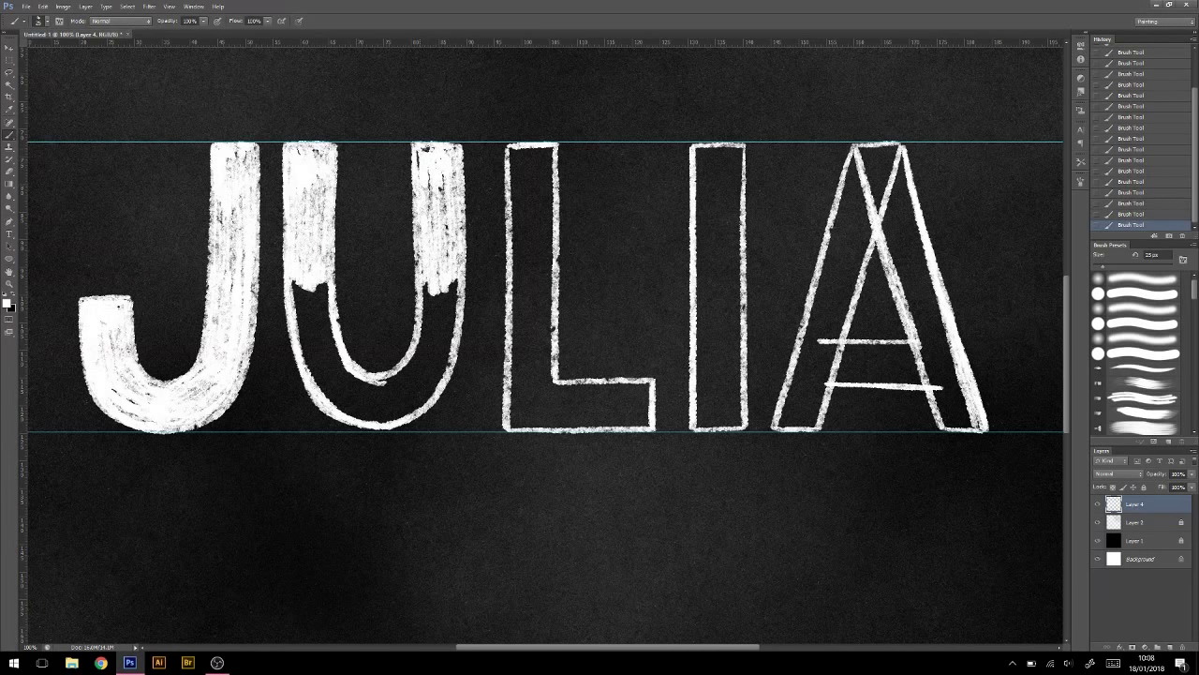
mouse_move(429, 150)
left_mouse_down()
mouse_move(440, 394)
mouse_move(426, 291)
mouse_move(386, 403)
left_mouse_up()
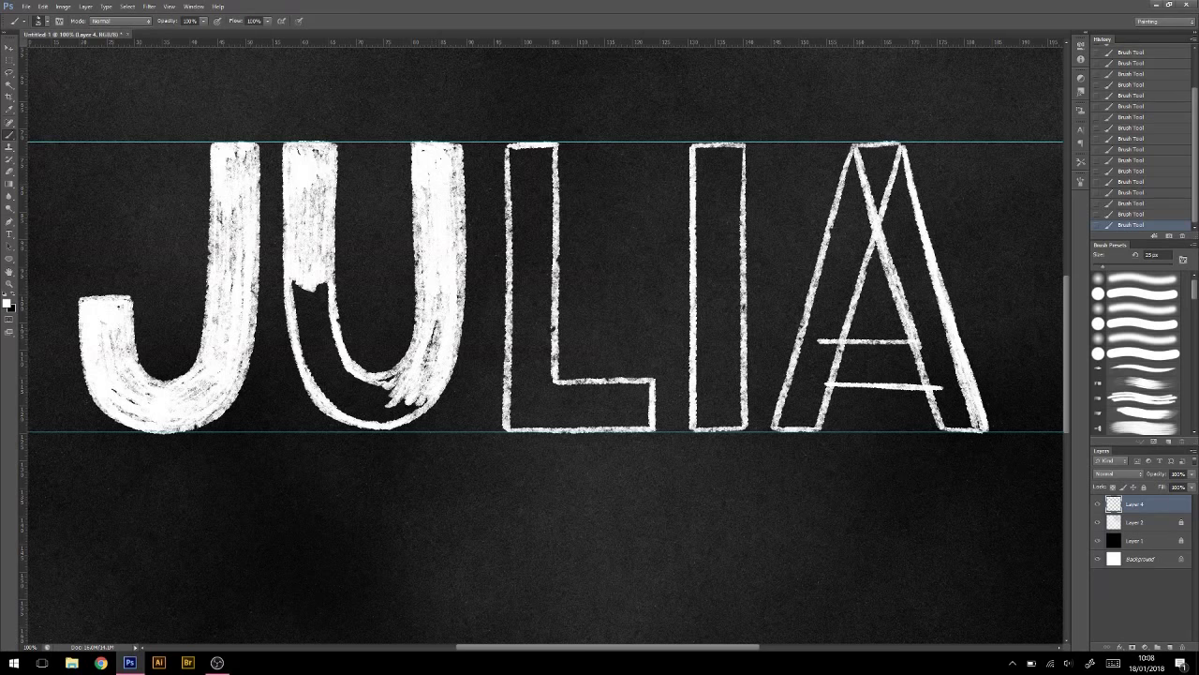
mouse_move(298, 276)
left_mouse_down()
mouse_move(323, 403)
mouse_move(374, 375)
mouse_move(422, 412)
mouse_move(337, 393)
left_mouse_up()
Step: Fill the L's stem and foot with white chalk
mouse_move(553, 148)
left_mouse_down()
mouse_move(544, 349)
mouse_move(534, 187)
mouse_move(515, 361)
left_mouse_up()
mouse_move(514, 150)
left_mouse_down()
mouse_move(534, 244)
mouse_move(515, 146)
left_mouse_up()
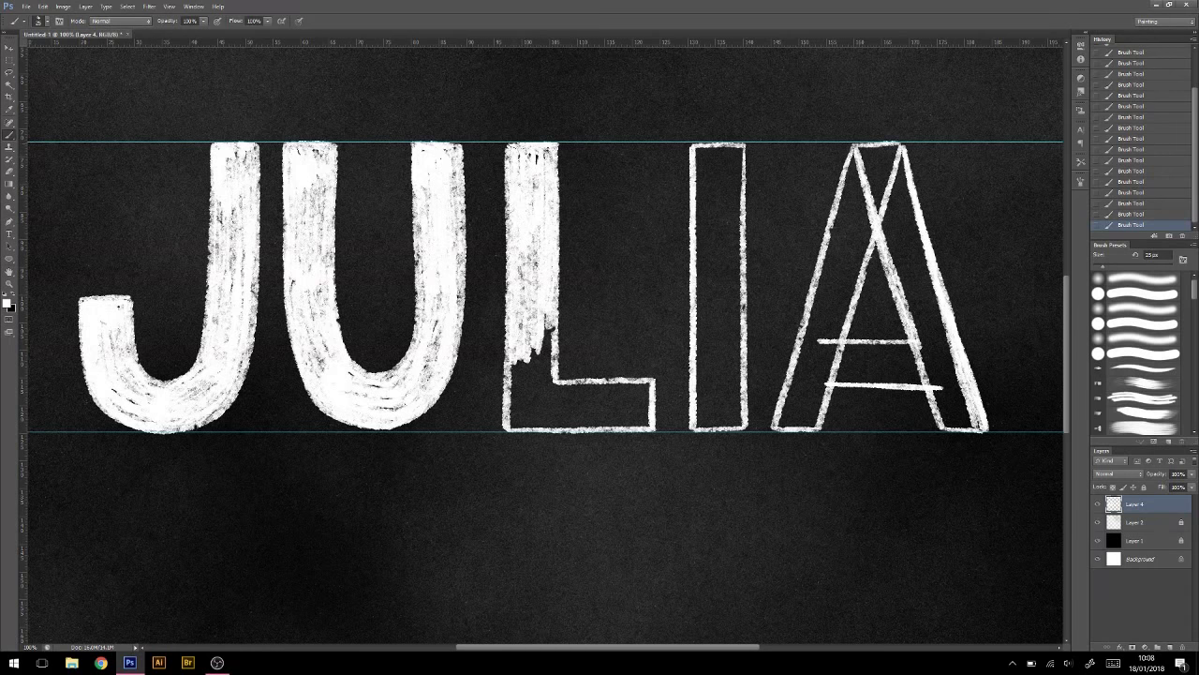
left_click_drag(551, 309, 530, 417)
left_click_drag(530, 342, 514, 422)
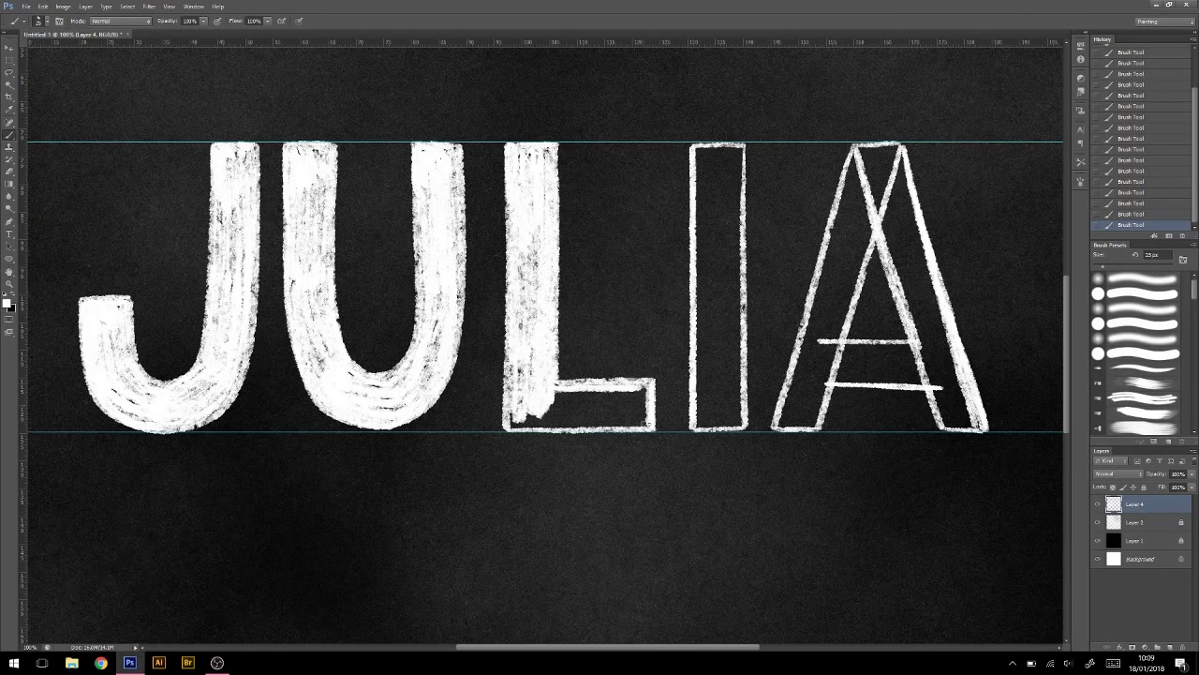
left_click_drag(647, 389, 511, 426)
Step: Fill the I stem solid with white chalk strokes
left_click_drag(656, 473, 421, 479)
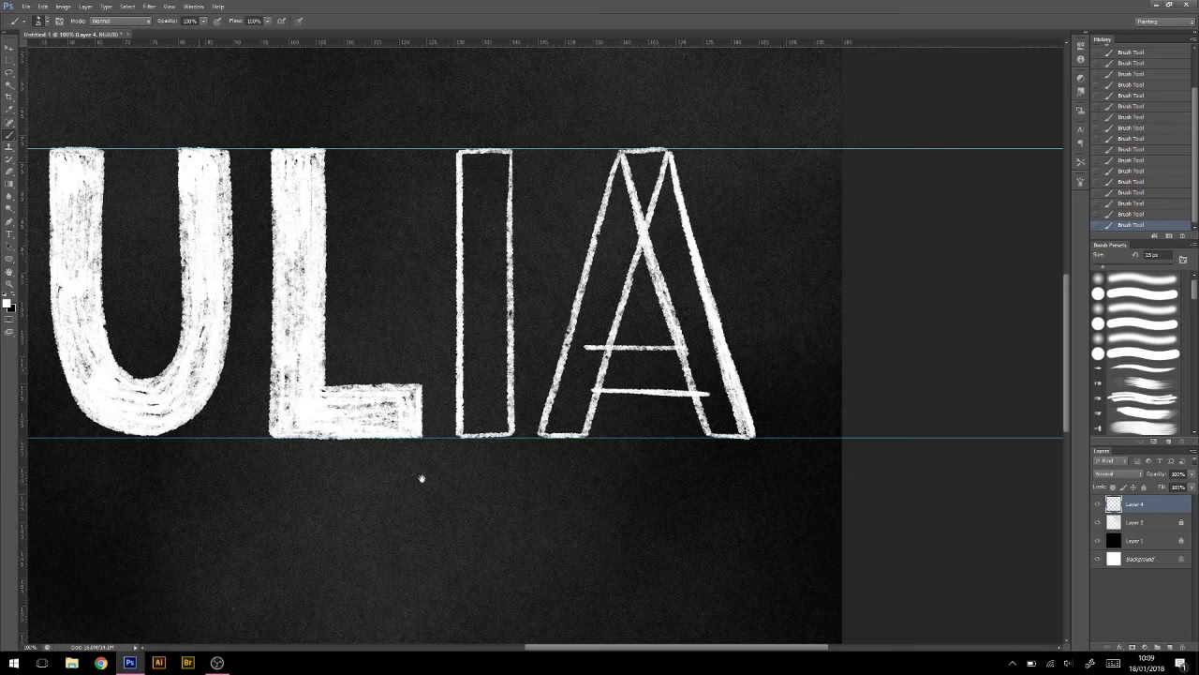
left_click_drag(506, 155, 487, 332)
mouse_move(482, 188)
left_mouse_down()
mouse_move(469, 333)
mouse_move(502, 352)
left_mouse_up()
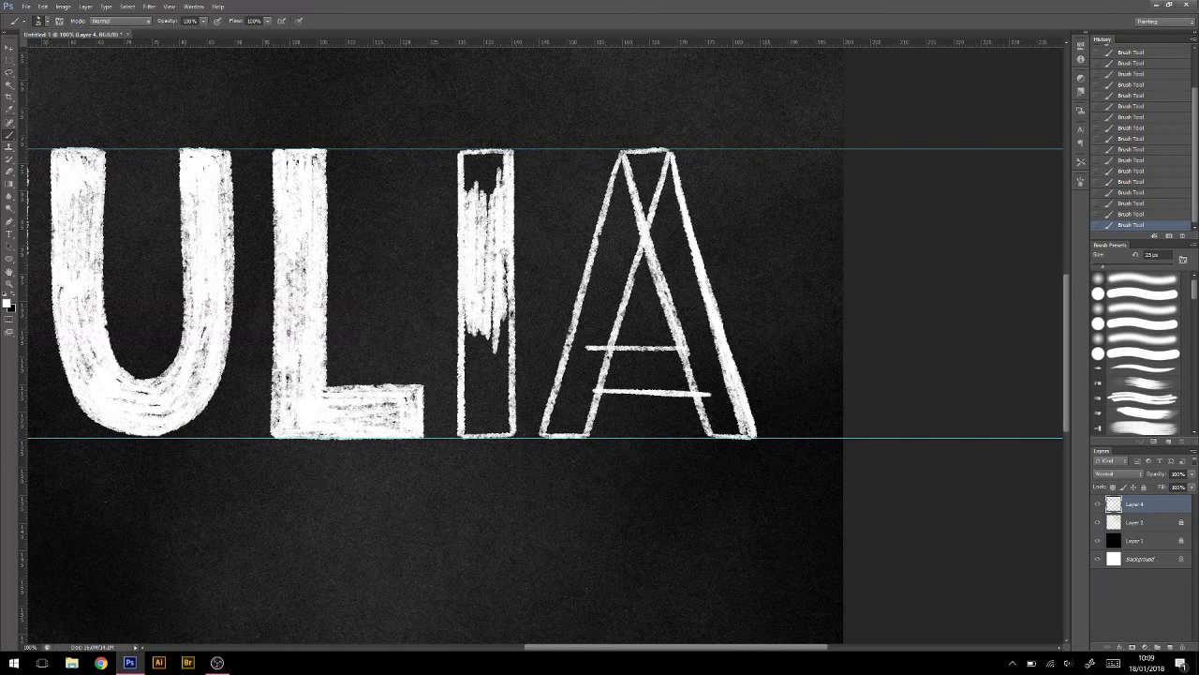
left_click_drag(506, 248, 506, 370)
left_click_drag(468, 157, 492, 208)
left_click_drag(506, 156, 487, 211)
mouse_move(502, 300)
left_mouse_down()
mouse_move(503, 420)
mouse_move(483, 426)
left_mouse_up()
left_click_drag(477, 426, 468, 333)
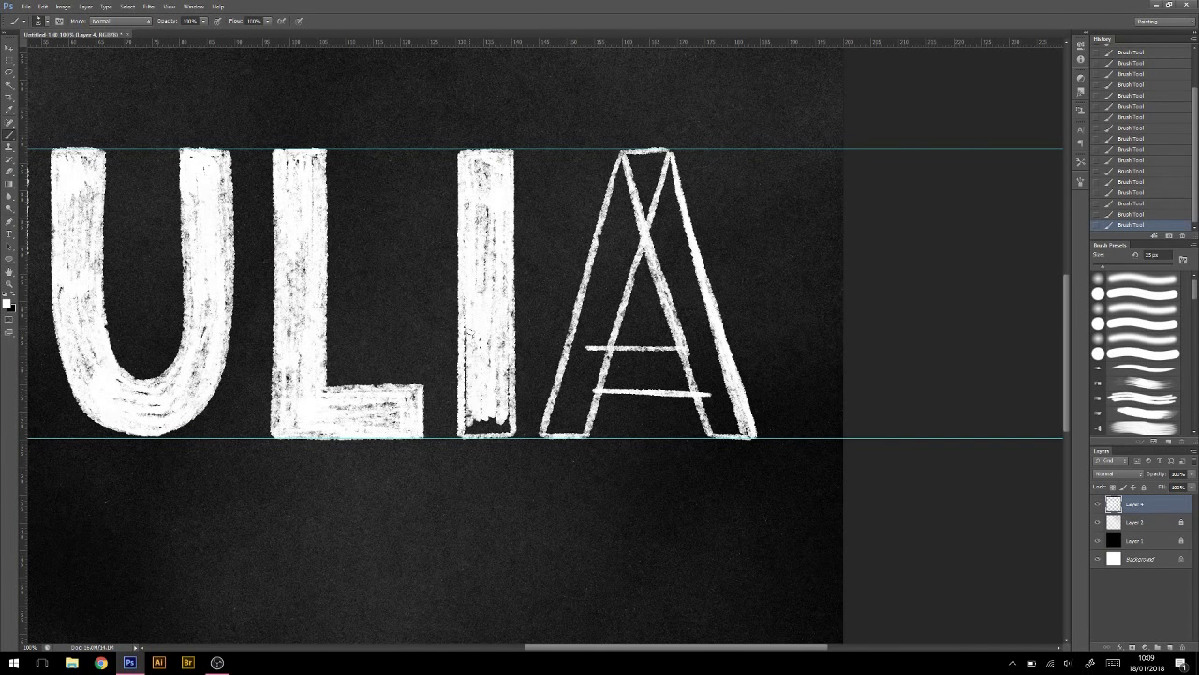
Step: Fill the A's legs and crossbar with white chalk
mouse_move(646, 187)
left_mouse_down()
mouse_move(586, 347)
mouse_move(581, 417)
left_mouse_up()
left_click_drag(600, 272, 552, 422)
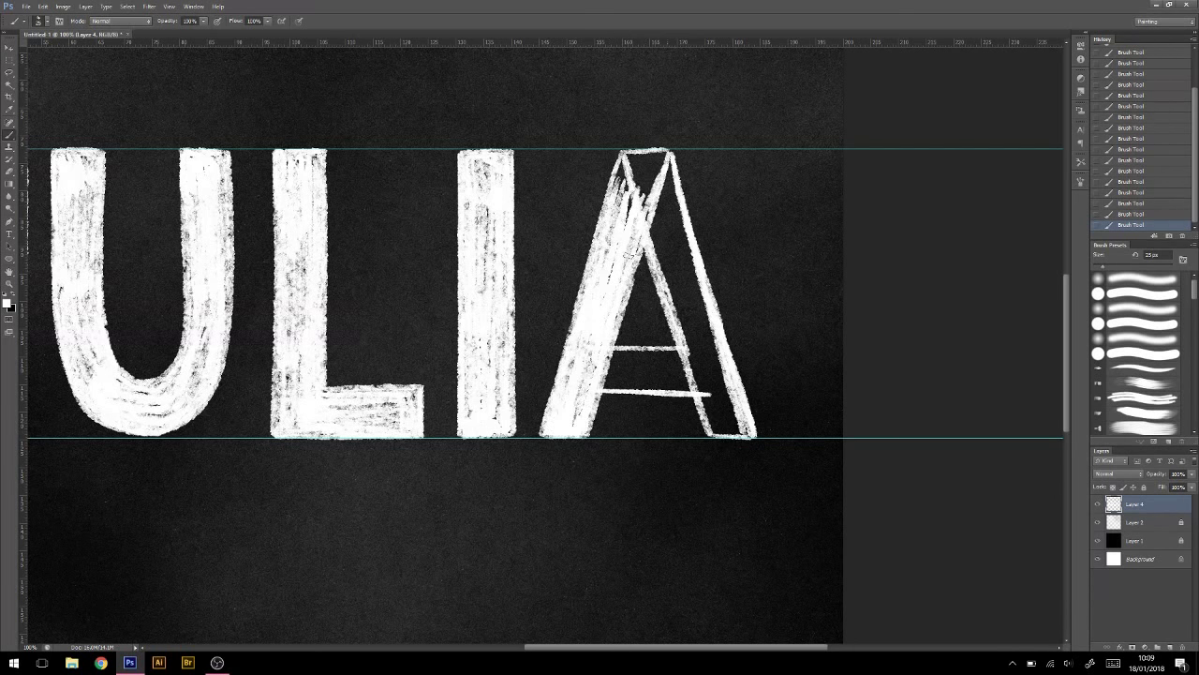
left_click_drag(630, 252, 654, 163)
mouse_move(641, 236)
left_mouse_down()
mouse_move(622, 155)
mouse_move(645, 234)
left_mouse_up()
left_click_drag(661, 159, 654, 281)
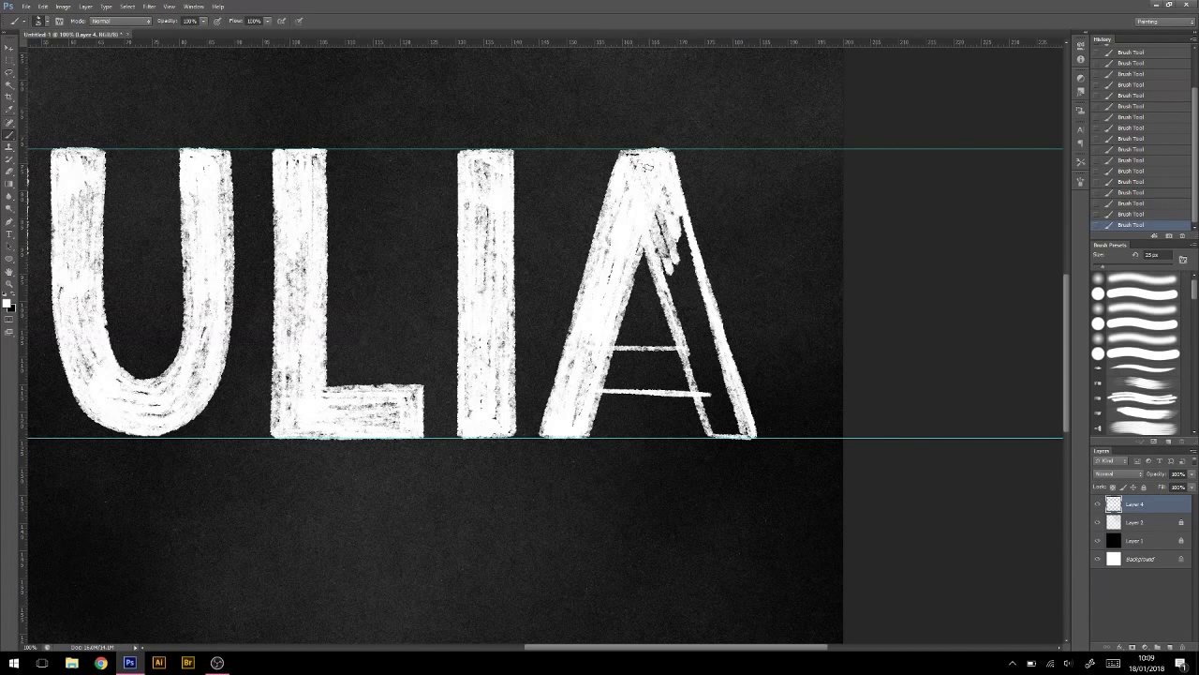
left_click_drag(665, 197, 729, 410)
mouse_move(693, 323)
left_mouse_down()
mouse_move(721, 426)
mouse_move(750, 436)
left_mouse_up()
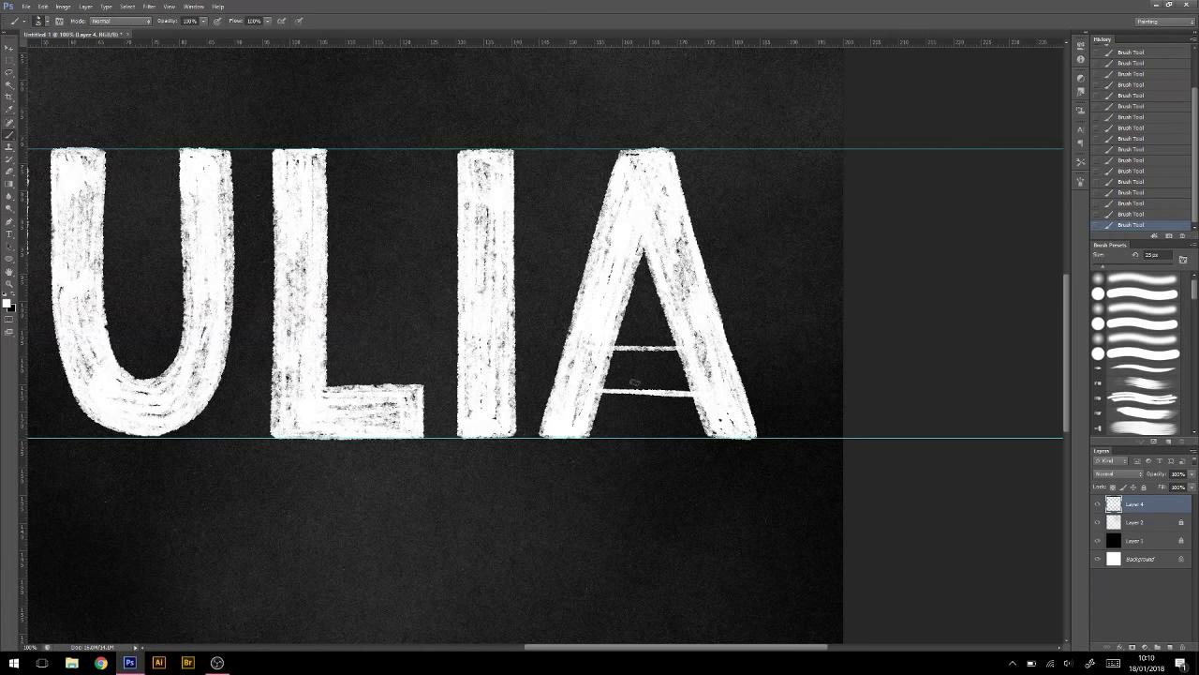
mouse_move(607, 351)
left_mouse_down()
mouse_move(689, 358)
mouse_move(605, 383)
left_mouse_up()
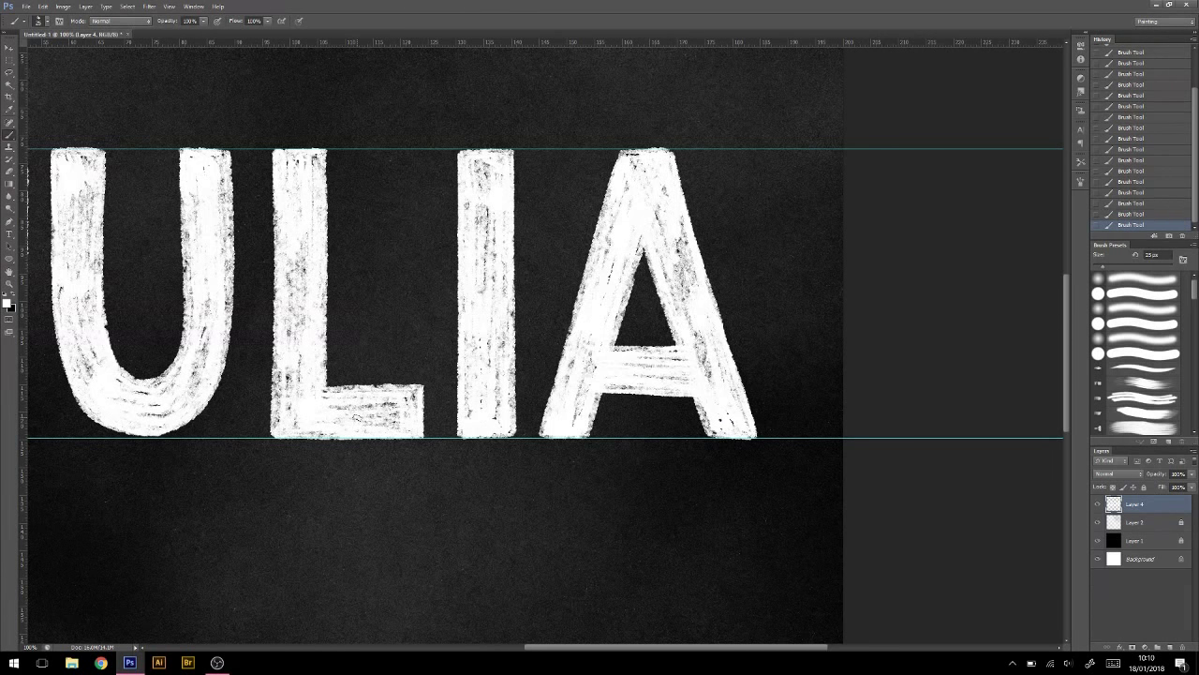
Step: Nudge the J and A into place, centre JULIA horizontally, and duplicate the lettering layer
key("ctrl+minus")
key("m")
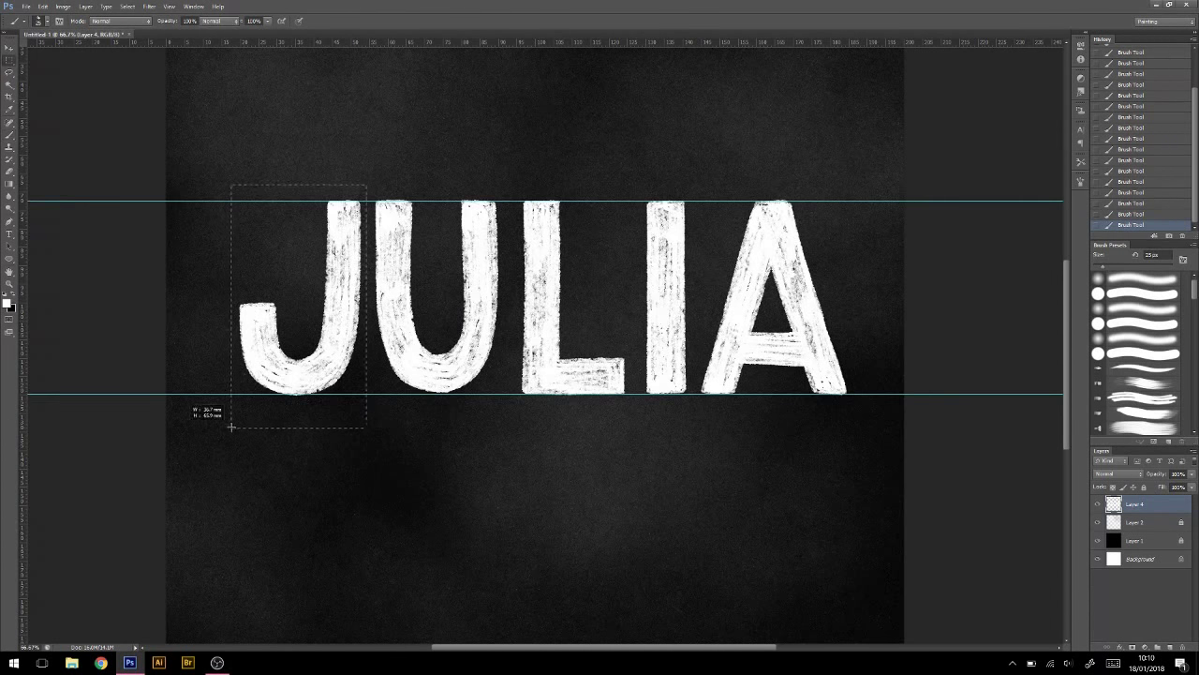
left_click_drag(367, 182, 235, 428)
left_click_drag(271, 356, 269, 354)
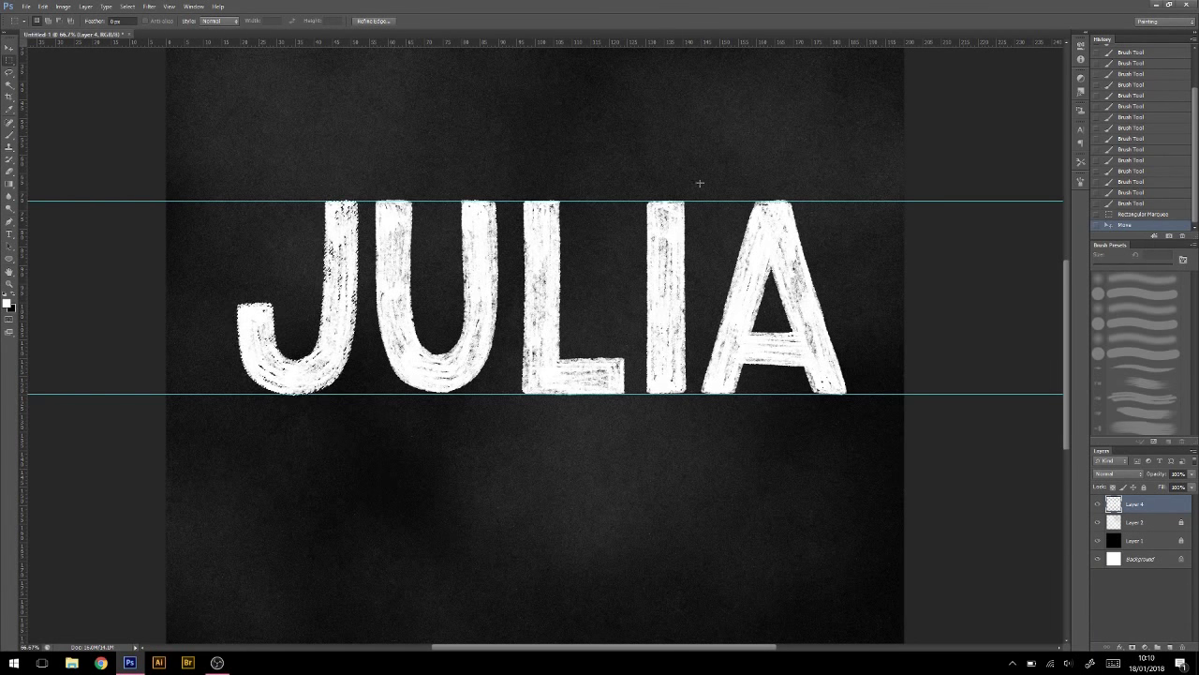
left_click_drag(699, 183, 885, 454)
left_click_drag(724, 412, 726, 413)
mouse_move(188, 166)
left_mouse_down()
mouse_move(302, 407)
mouse_move(276, 379)
left_mouse_up()
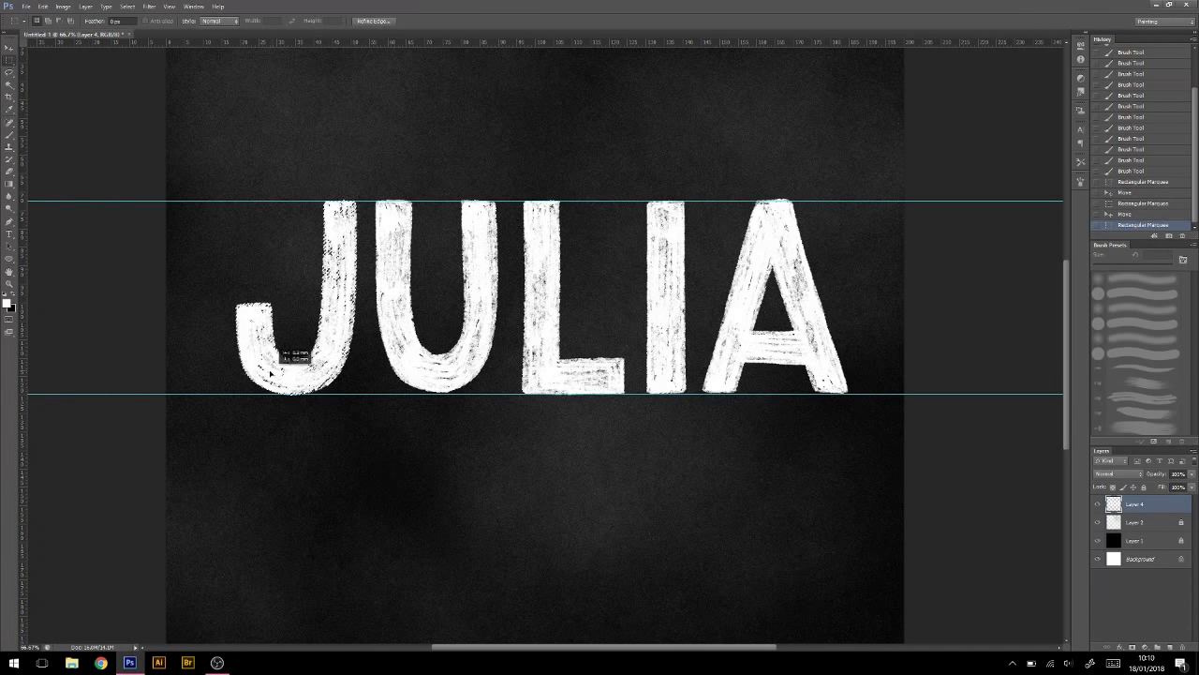
key("v")
key("ctrl+d")
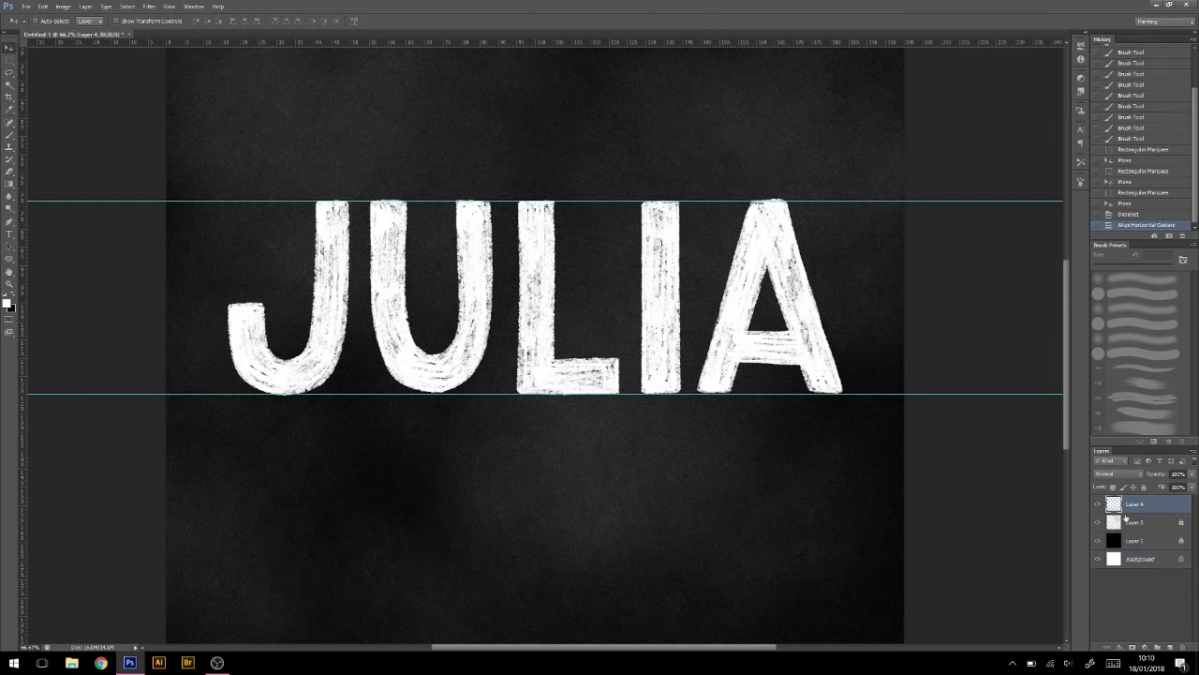
key("ctrl+bracketleft")
Step: Offset the lettering copy down-right and give it a red Color Overlay
left_click_drag(399, 449, 423, 476)
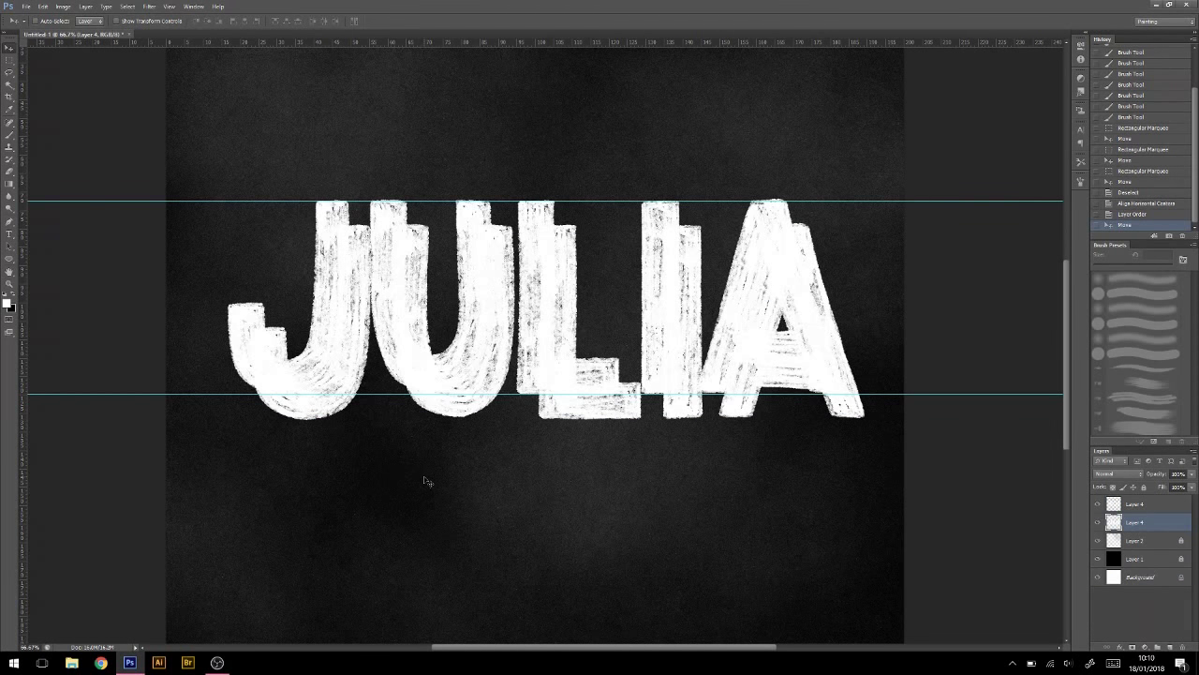
double_click(1155, 517)
key("Return")
scroll(415, 373, "up", 2)
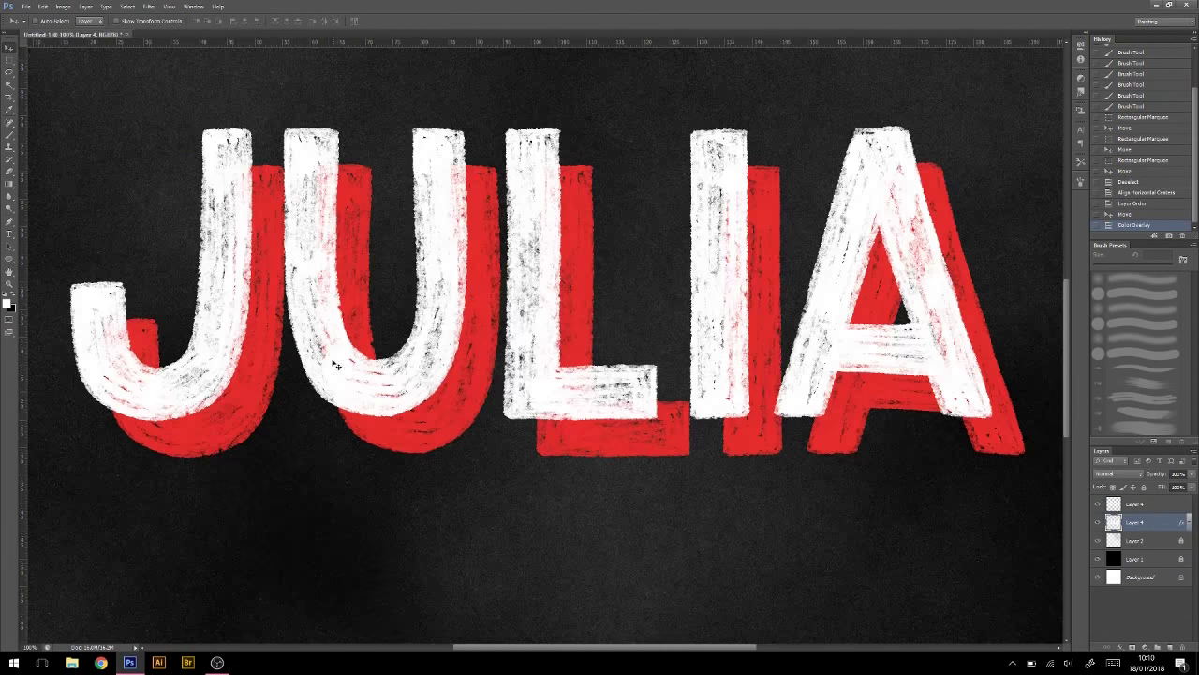
key("ctrl+1")
key("b")
Step: Paint red joins linking the J and U to their offset extrusion
left_click_drag(459, 241, 485, 270)
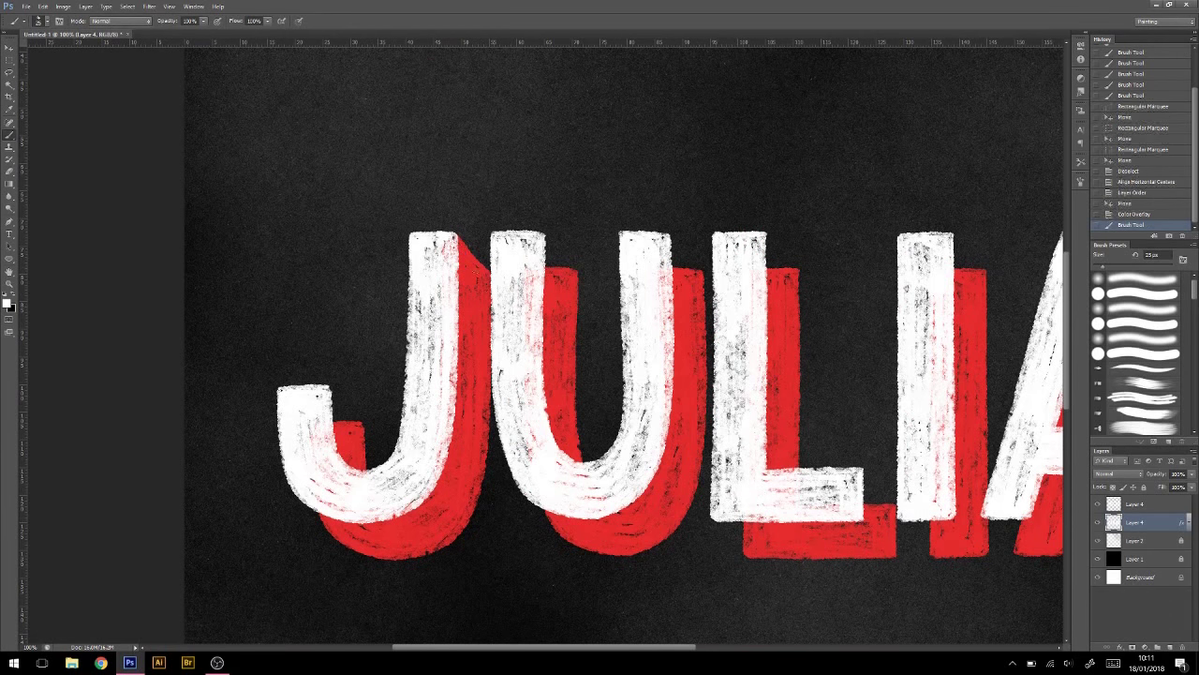
left_click_drag(330, 389, 361, 426)
left_click_drag(289, 483, 323, 530)
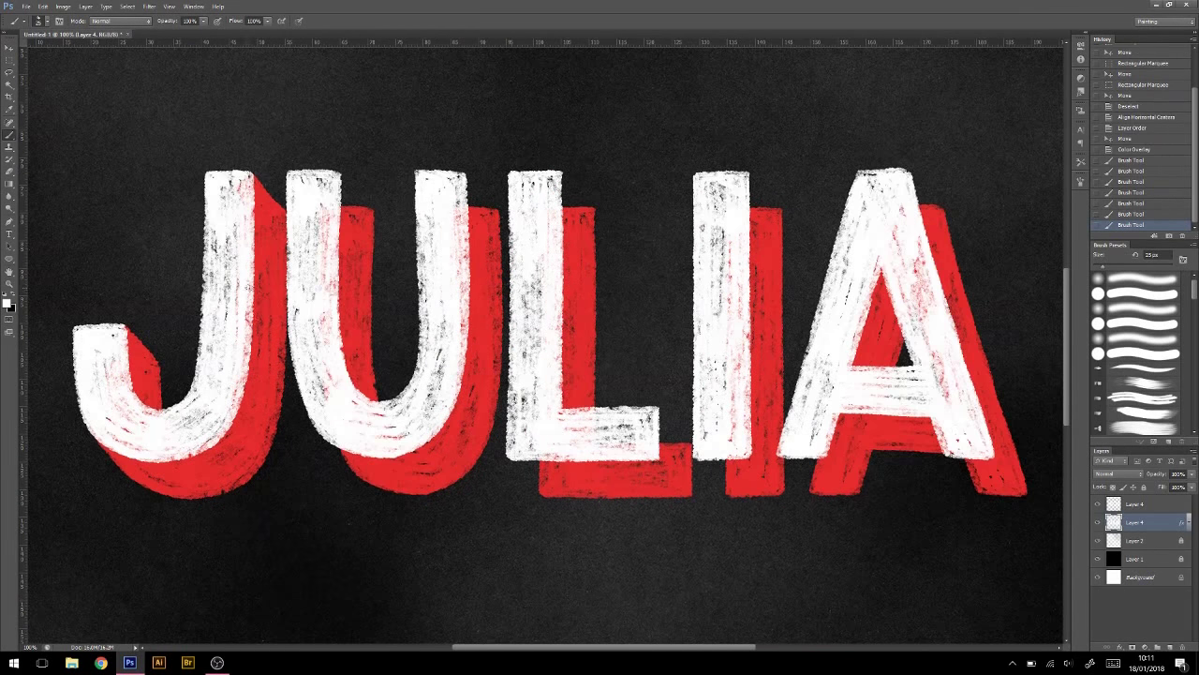
left_click_drag(356, 176, 351, 225)
left_click_drag(320, 423, 352, 470)
left_click_drag(467, 178, 493, 206)
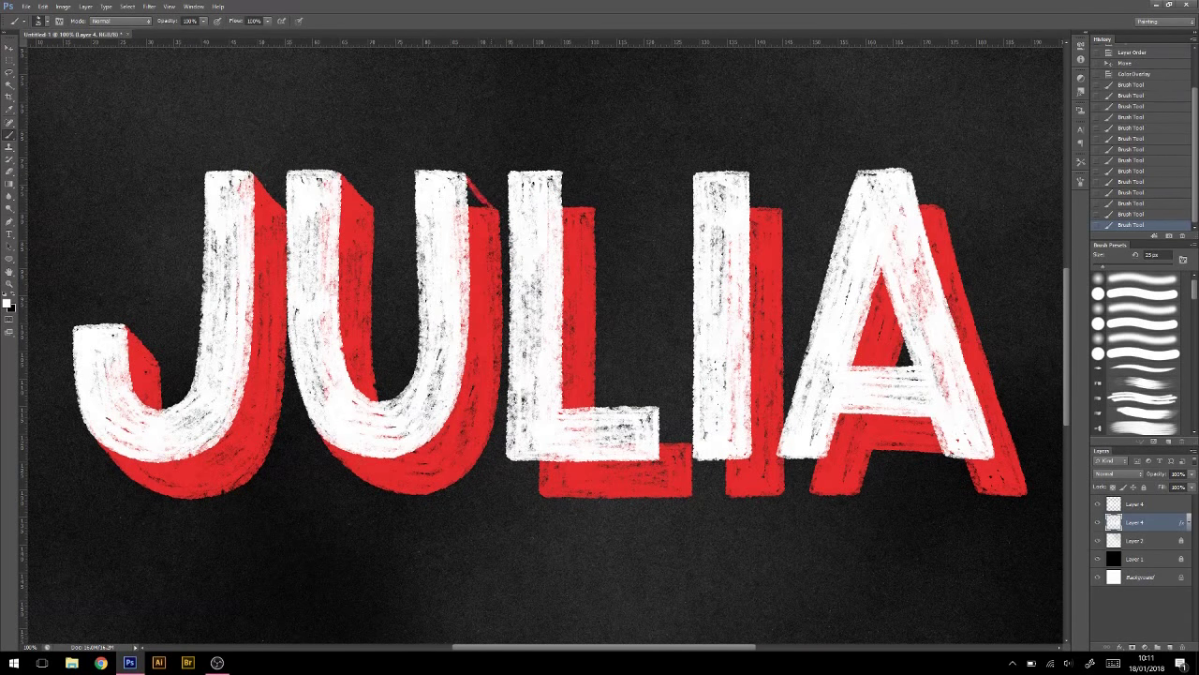
Step: Fill the L's corner gaps in red and clip a new layer to the extrusion
left_click_drag(529, 521, 308, 503)
left_click_drag(292, 440, 320, 463)
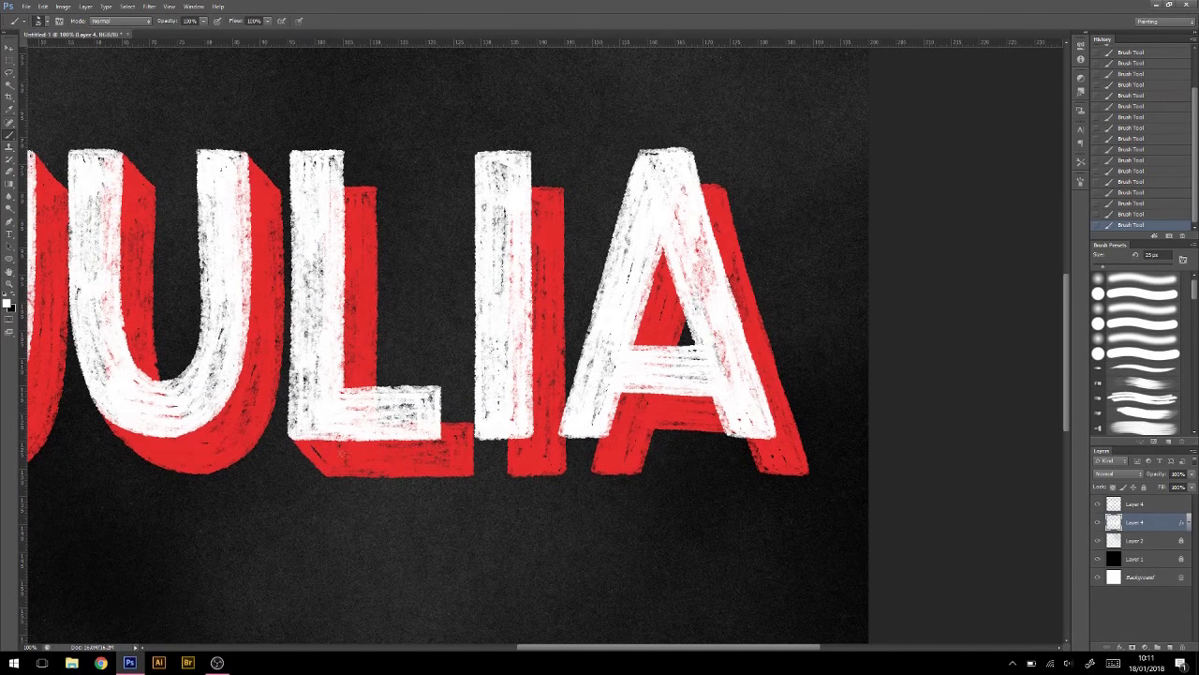
left_click_drag(348, 167, 363, 194)
left_click_drag(455, 542, 286, 515)
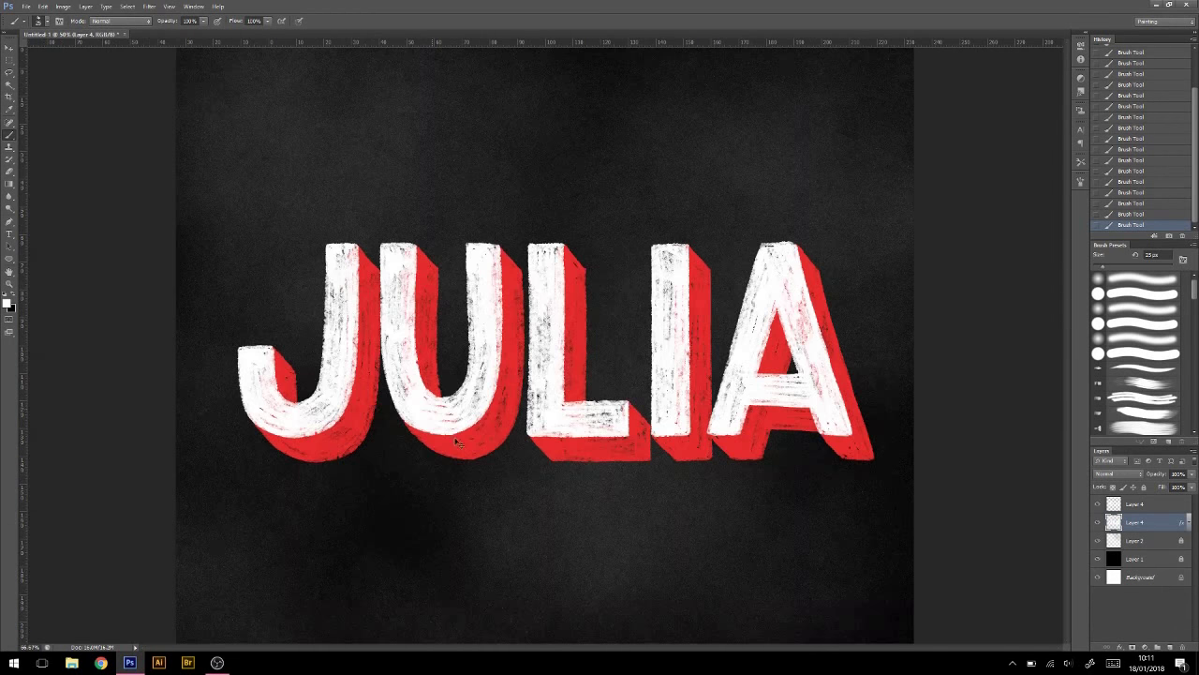
key("ctrl+alt+g")
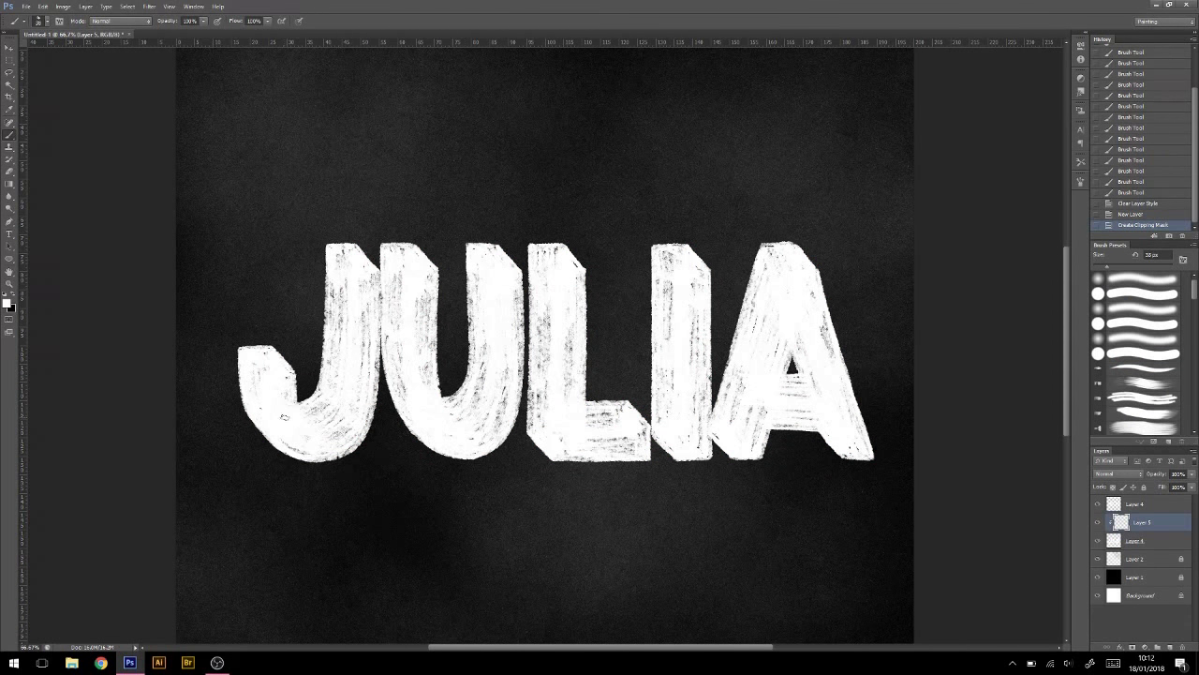
Step: Paint the J's extruded side and bottom pink with the brush
left_click(14, 296)
left_click(7, 301)
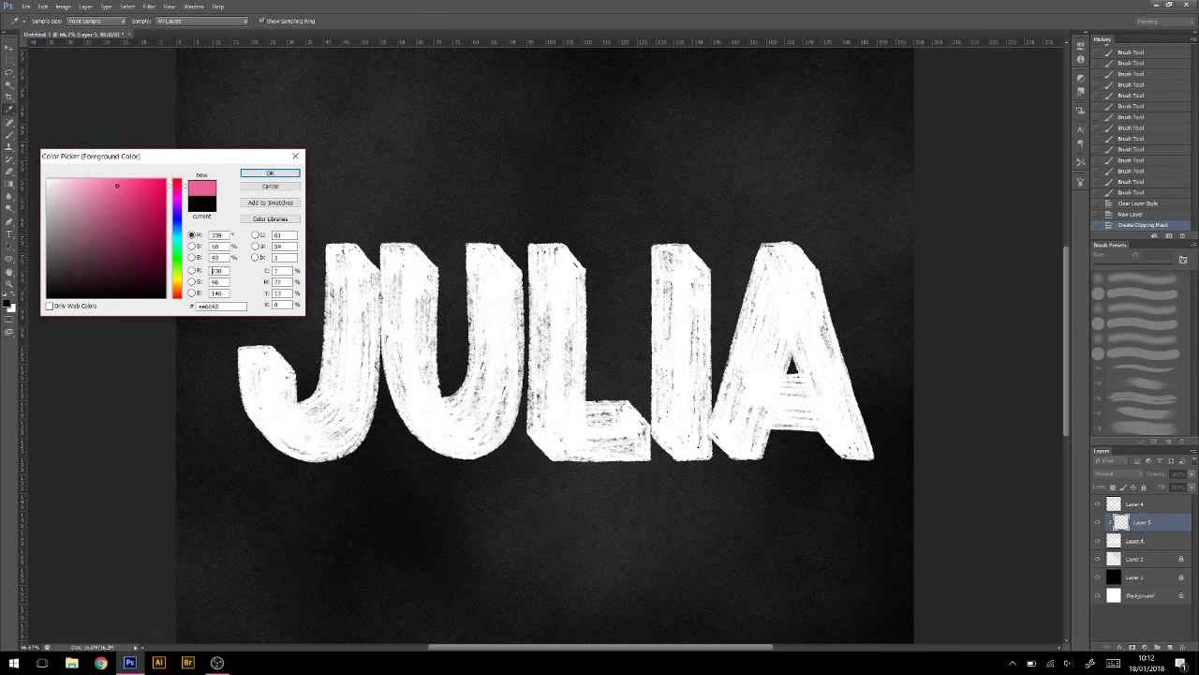
left_click(269, 173)
key("b")
left_click_drag(292, 398, 264, 354)
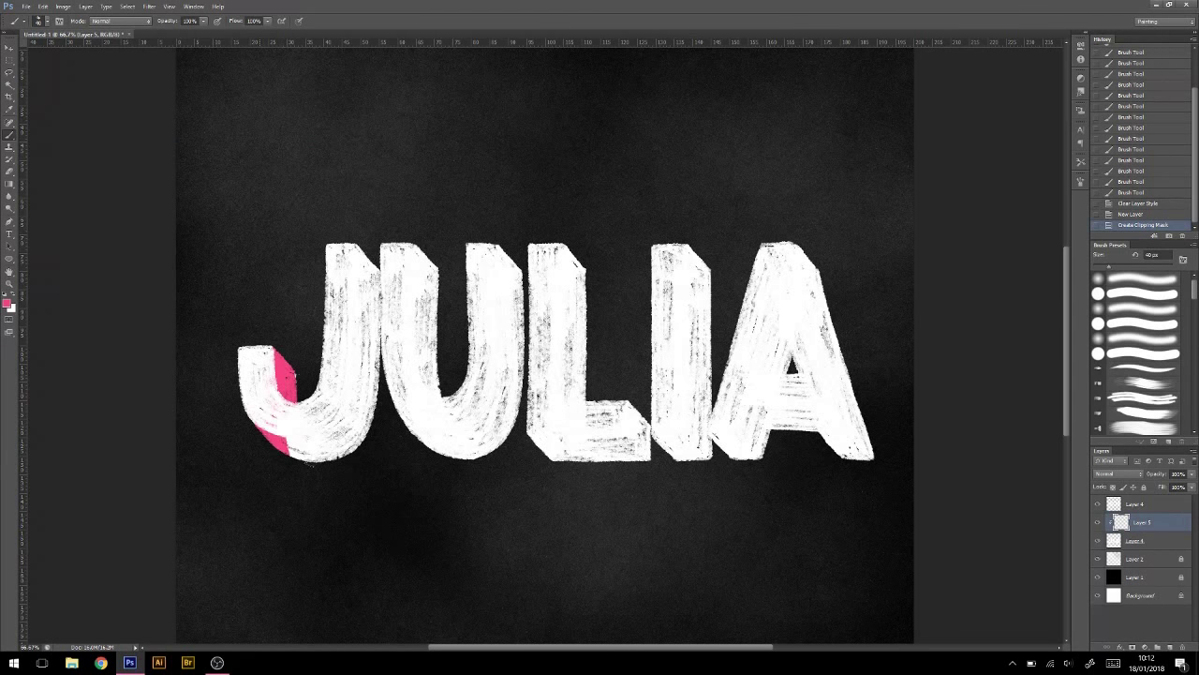
left_click_drag(281, 440, 354, 251)
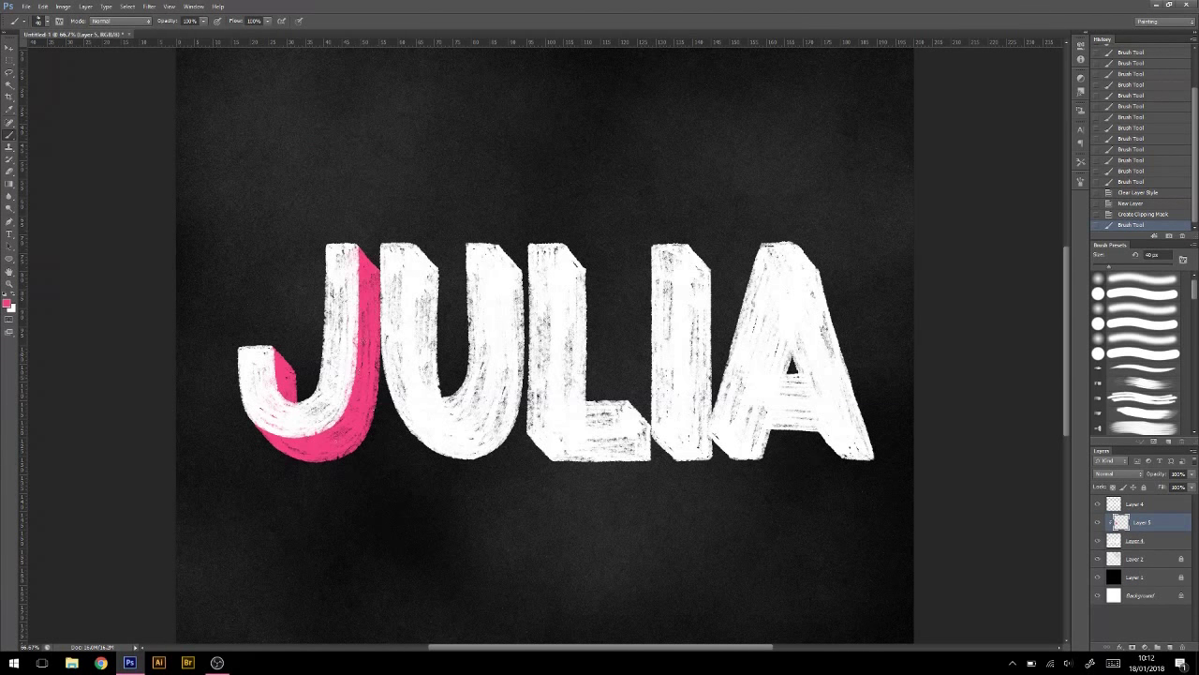
Step: Paint the U's extruded sides light green
left_click(8, 300)
left_click_drag(175, 225, 175, 272)
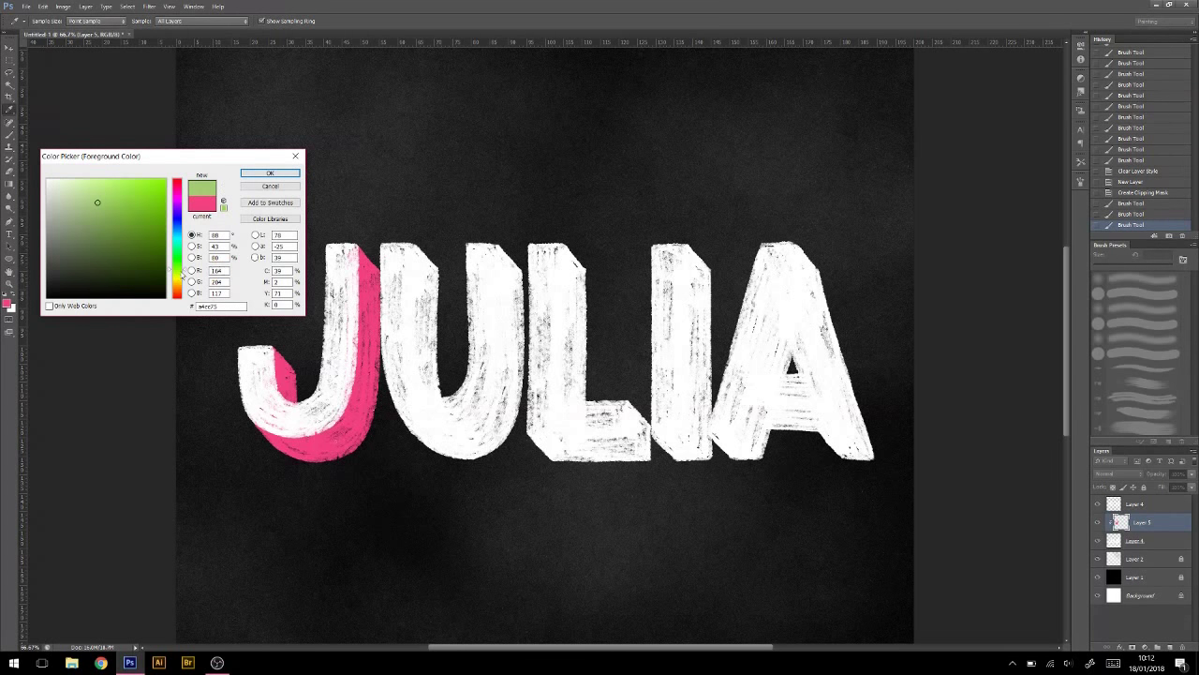
left_click(269, 172)
mouse_move(417, 245)
left_mouse_down()
mouse_move(489, 412)
mouse_move(511, 249)
left_mouse_up()
left_click_drag(562, 375, 459, 346)
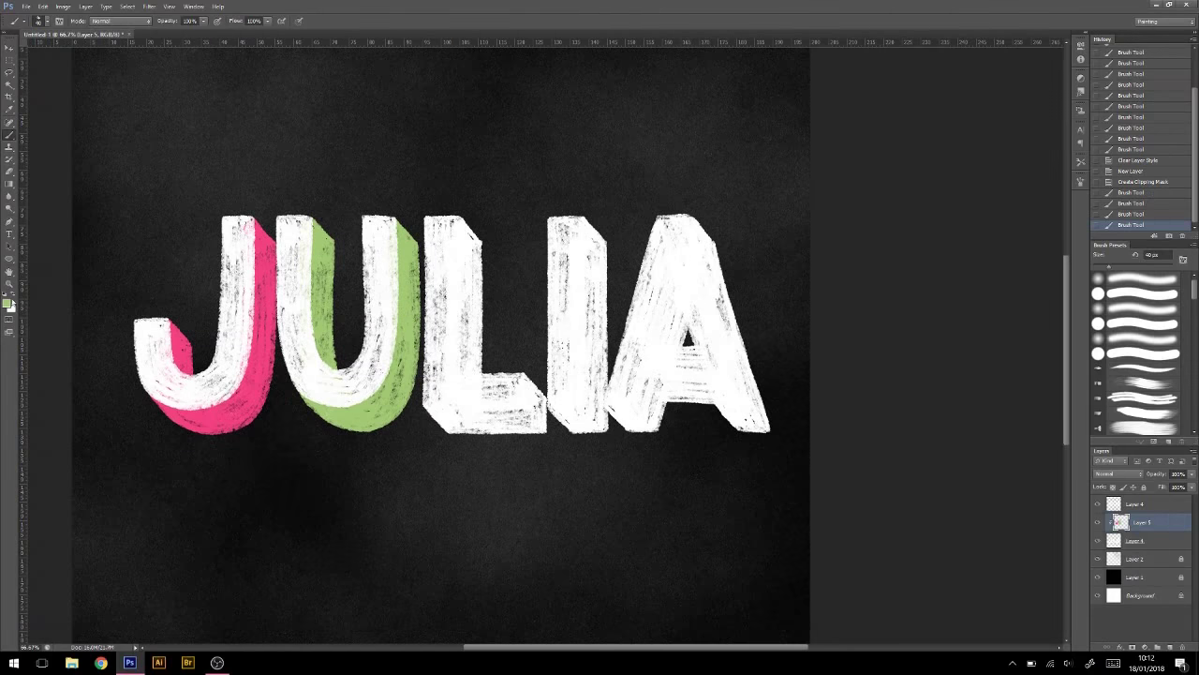
Step: Paint the L's extruded side and base teal
left_click(7, 300)
left_click(270, 173)
mouse_move(468, 221)
left_mouse_down()
mouse_move(473, 426)
mouse_move(543, 412)
left_mouse_up()
Step: Paint the I's extruded right side orange-yellow
left_click(7, 300)
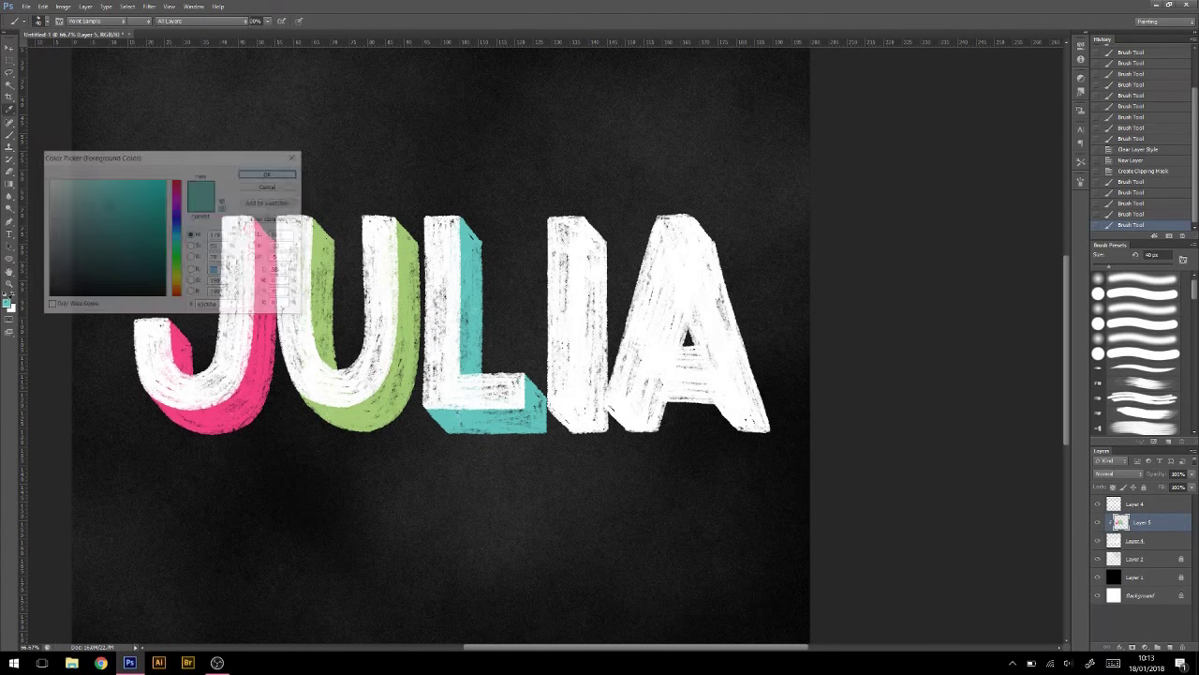
left_click(182, 285)
left_click(150, 192)
left_click(270, 173)
mouse_move(592, 220)
left_mouse_down()
mouse_move(596, 413)
mouse_move(581, 426)
left_mouse_up()
Step: Paint the A's extruded side, bottom and inner triangle purple
left_click(8, 301)
left_click(178, 210)
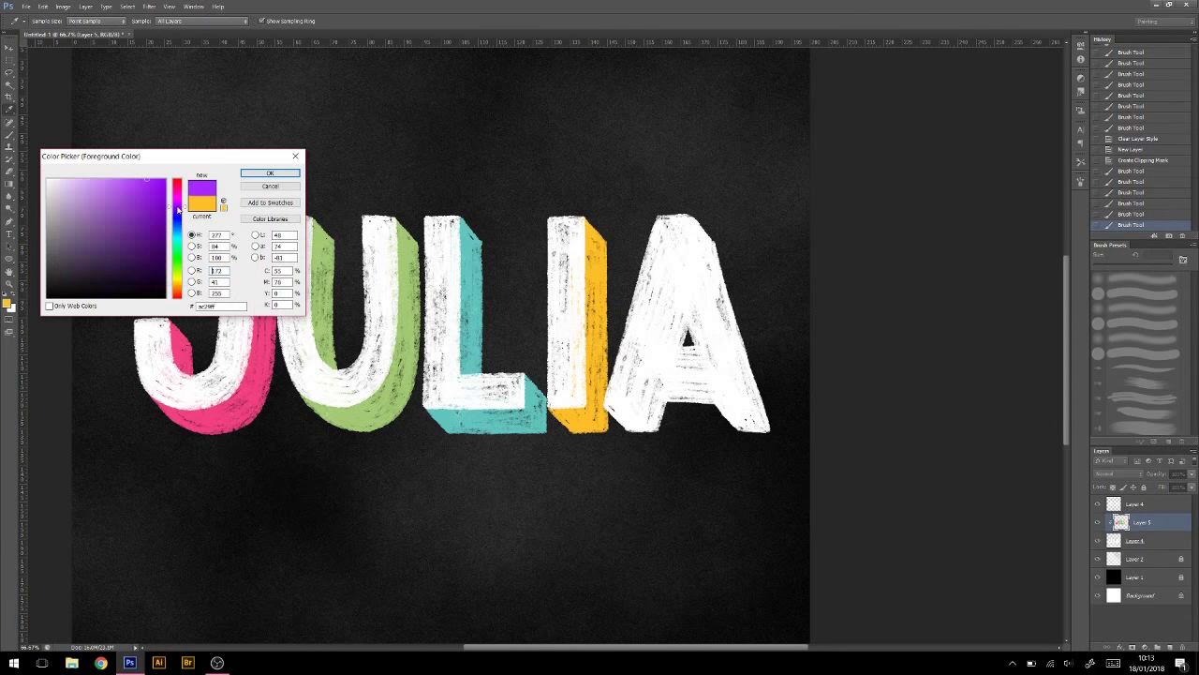
left_click(270, 173)
mouse_move(696, 218)
left_mouse_down()
mouse_move(761, 429)
mouse_move(670, 365)
mouse_move(614, 420)
left_mouse_up()
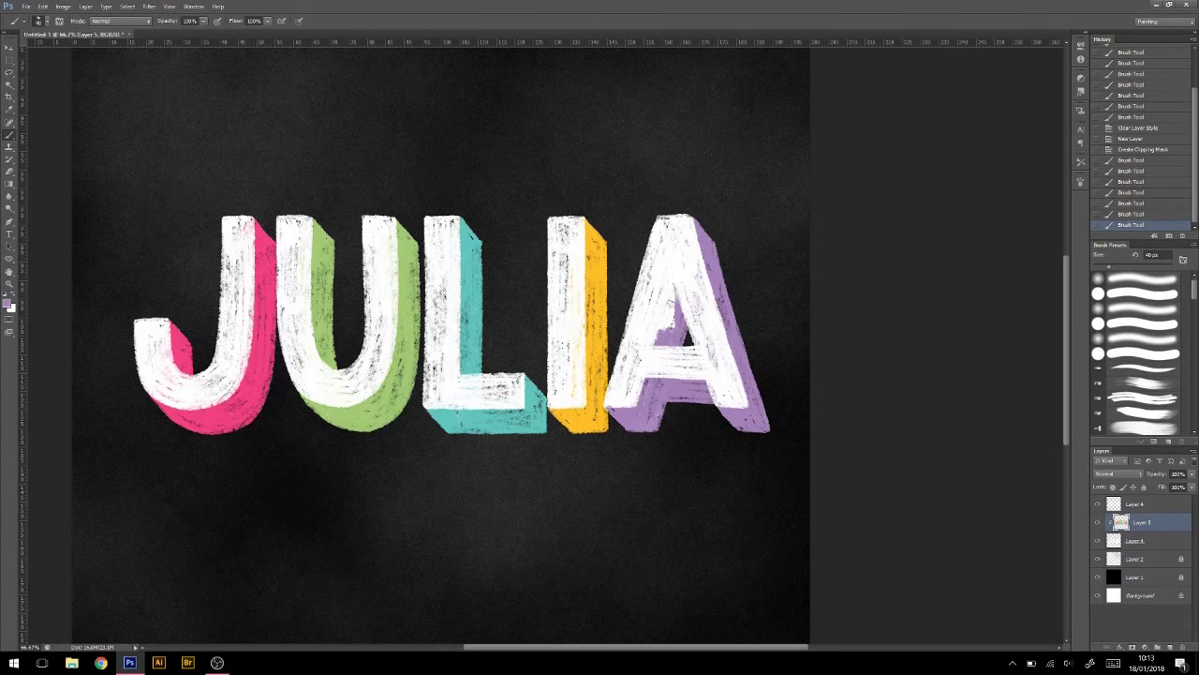
left_click_drag(667, 301, 662, 281)
Step: Add a new layer clipped to the coloured sides
left_click(1167, 647)
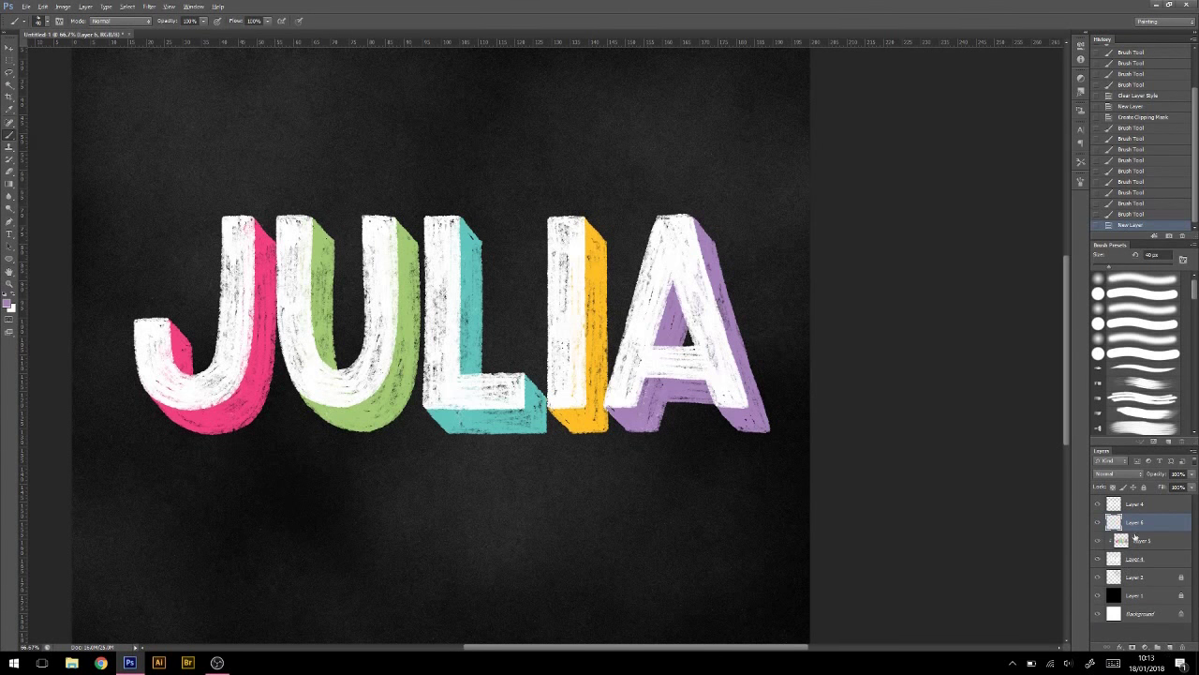
key("ctrl+alt+g")
left_click(1118, 473)
Step: Set the clipped layer to Multiply and hatch shading on the J, U, L and A bases
left_click(1124, 210)
key("ctrl+plus")
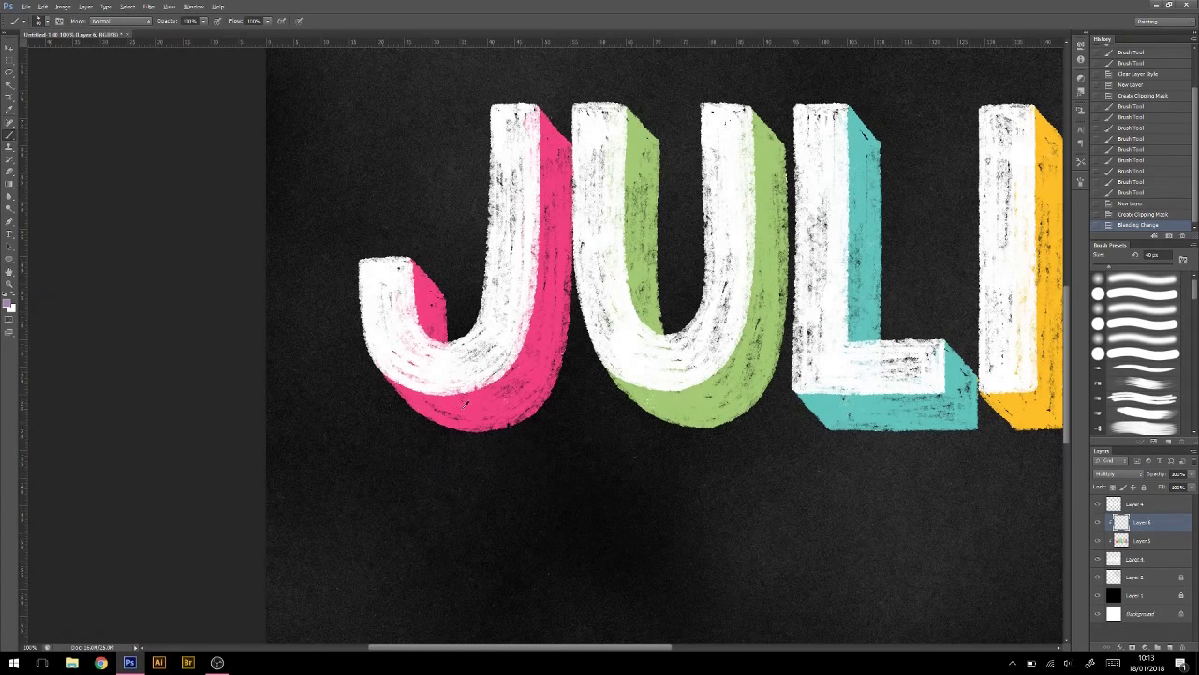
mouse_move(466, 402)
left_mouse_down()
mouse_move(482, 417)
mouse_move(534, 394)
left_mouse_up()
scroll(525, 375, "right", 3)
left_click_drag(328, 412, 384, 379)
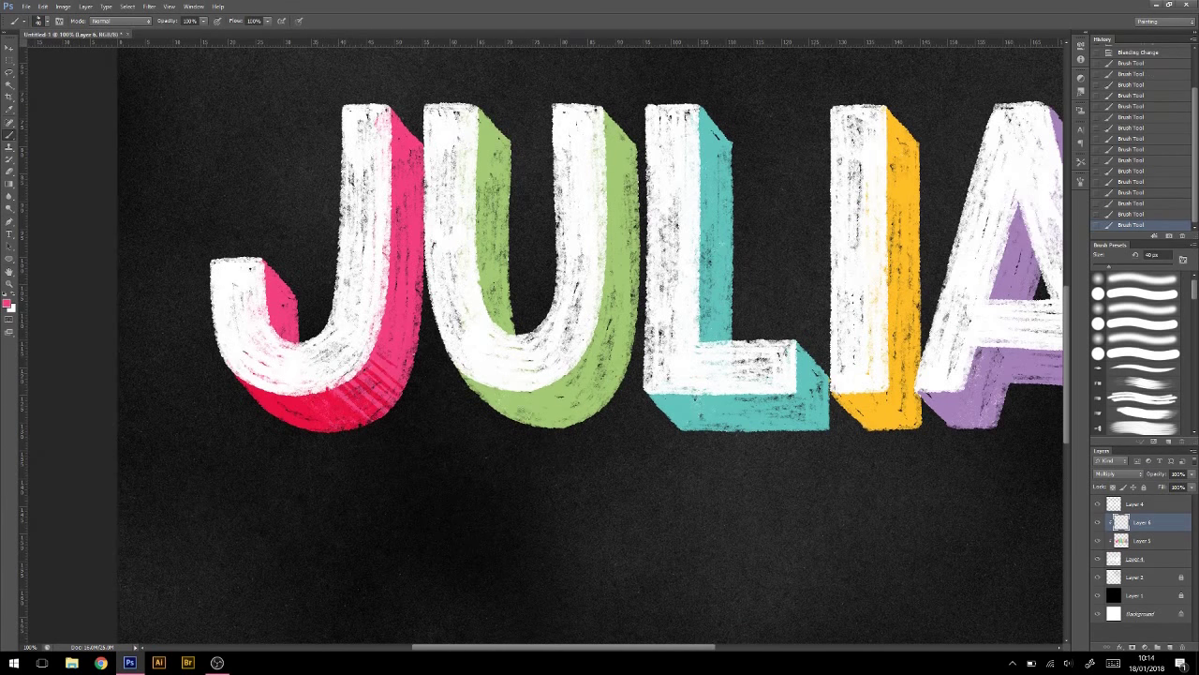
left_click_drag(464, 394, 605, 384)
scroll(525, 393, "right", 3)
left_click_drag(450, 394, 698, 389)
scroll(575, 509, "right", 3)
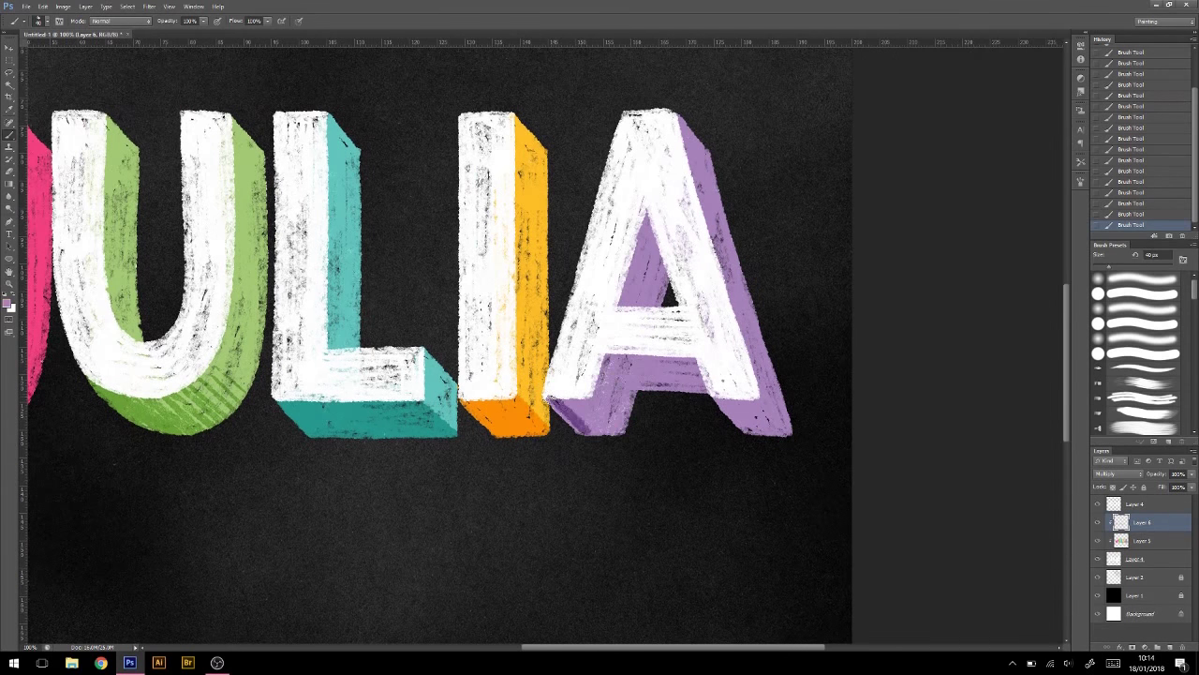
mouse_move(548, 417)
left_mouse_down()
mouse_move(618, 412)
mouse_move(693, 379)
mouse_move(792, 431)
left_mouse_up()
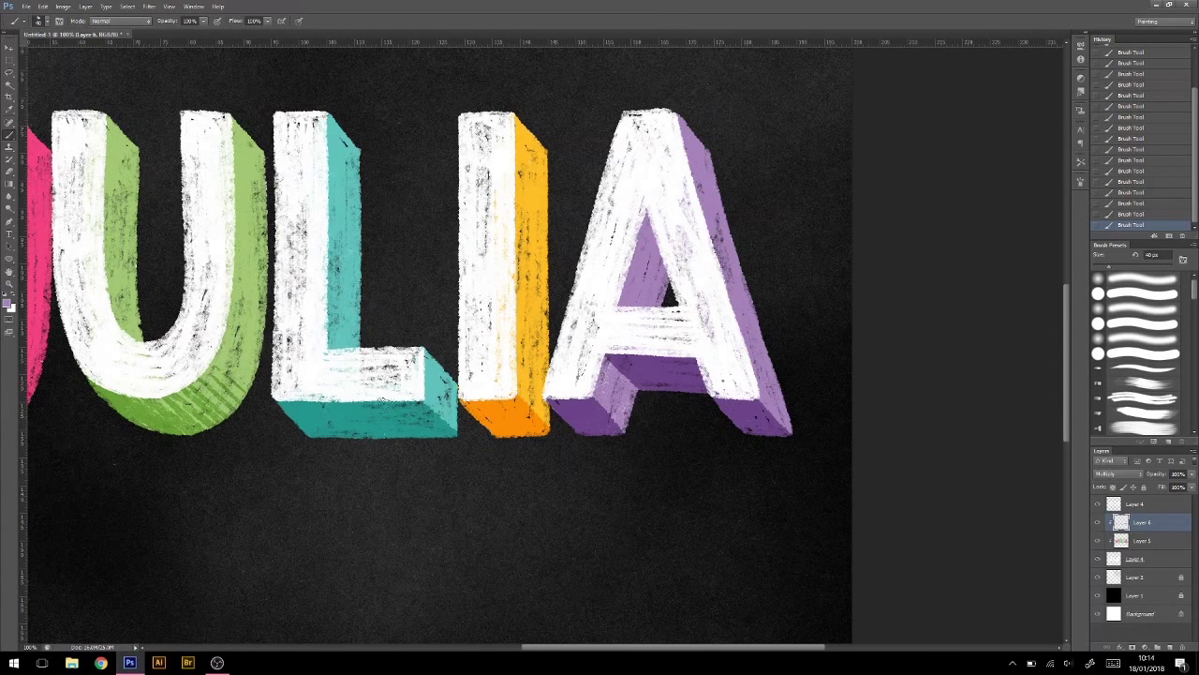
Step: Select the lettering layers and group them as JULIA
key("v")
key("ctrl+0")
key("alt+shift+bracketright")
key("alt+shift+bracketleft")
key("alt+shift+bracketleft")
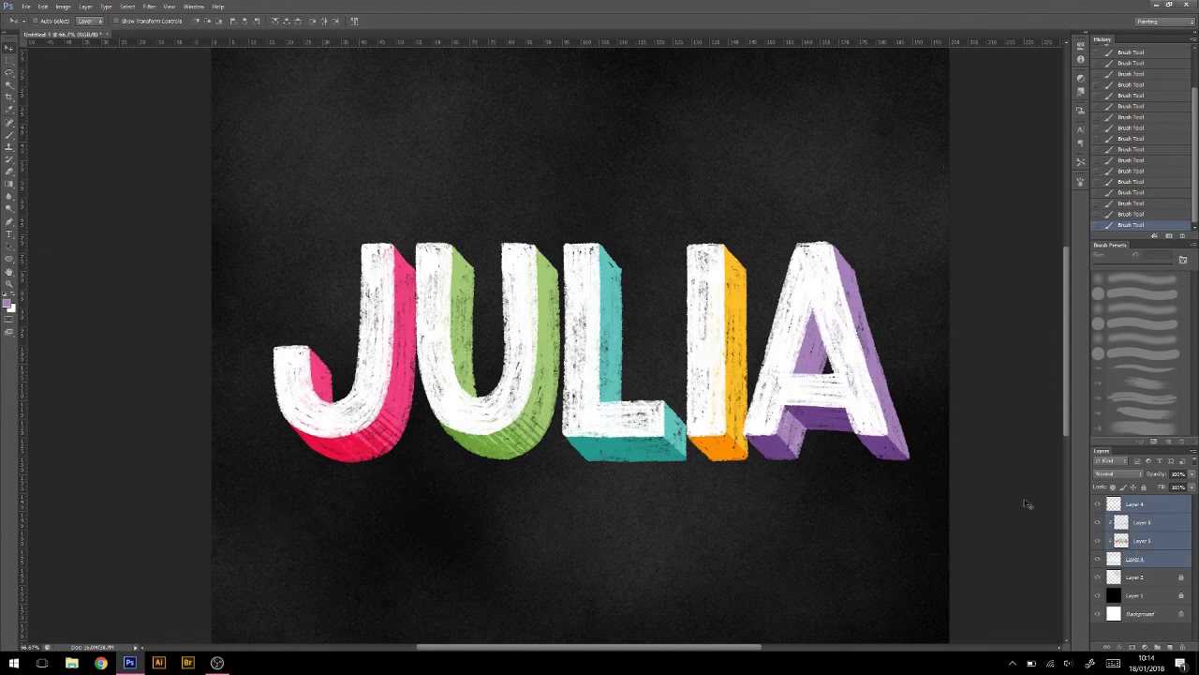
key("ctrl+g")
type("JULIA")
key("Return")
Step: Add a new empty layer inside the JULIA group, ready for chalk brushing
key("ctrl+shift+alt+n")
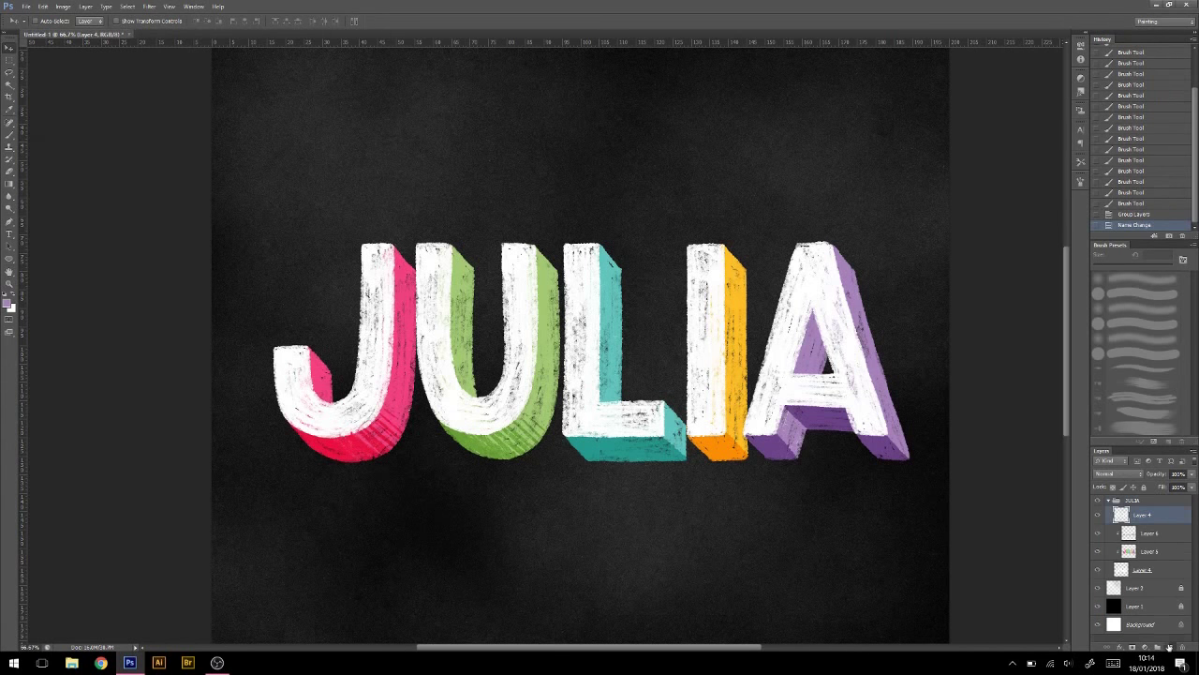
key("ctrl+1")
key("b")
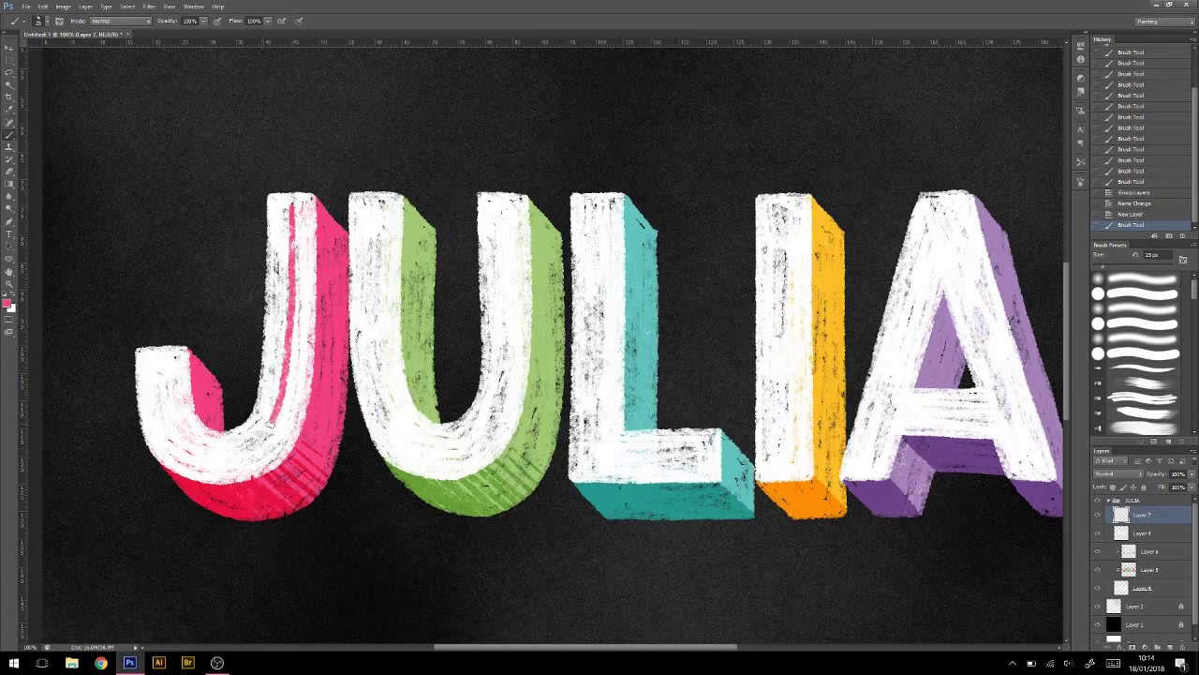
Step: Paint an inner stripe down the J and a green stripe along the U, tidying its edges
left_click_drag(288, 336, 287, 384)
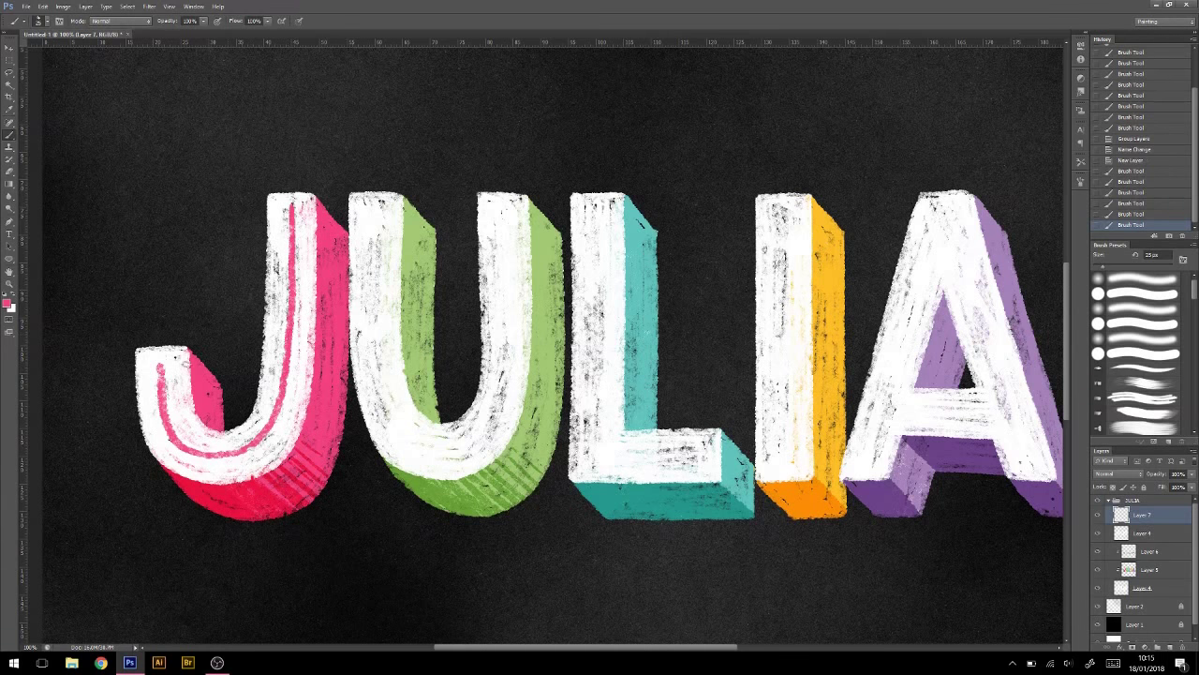
left_click_drag(503, 206, 504, 345)
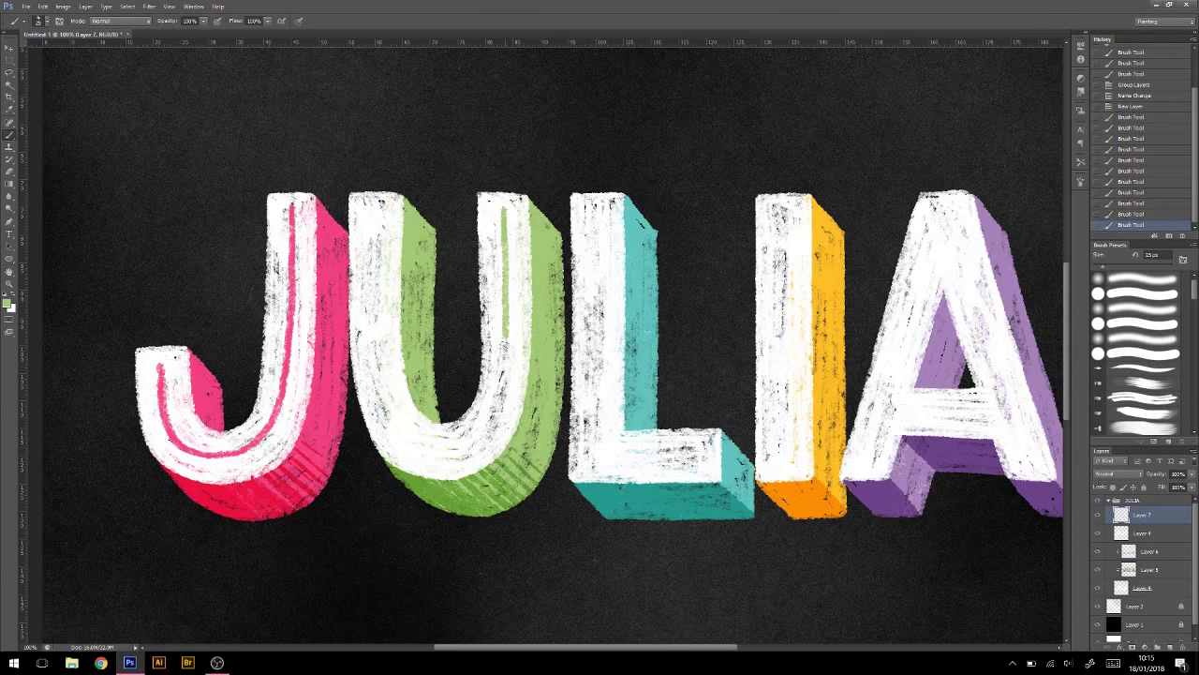
left_click_drag(431, 450, 378, 373)
left_click_drag(503, 221, 505, 292)
left_click_drag(505, 261, 503, 388)
left_click_drag(500, 337, 501, 416)
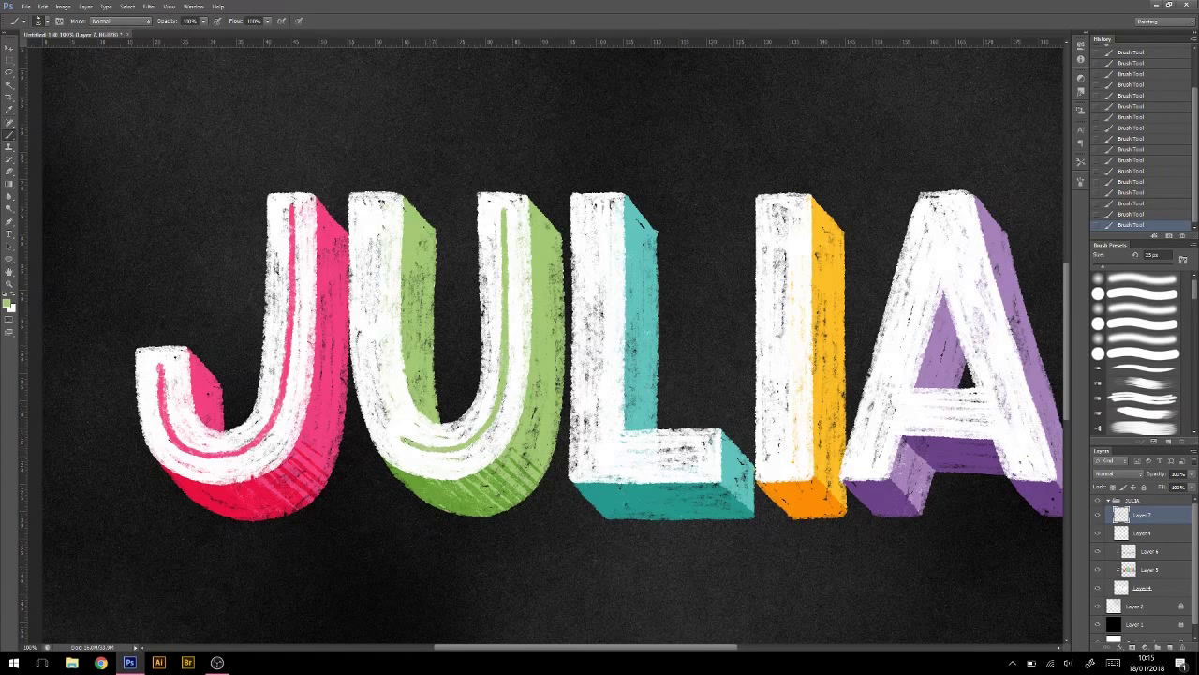
left_click_drag(375, 356, 403, 436)
left_click_drag(384, 399, 403, 438)
left_click_drag(373, 211, 373, 307)
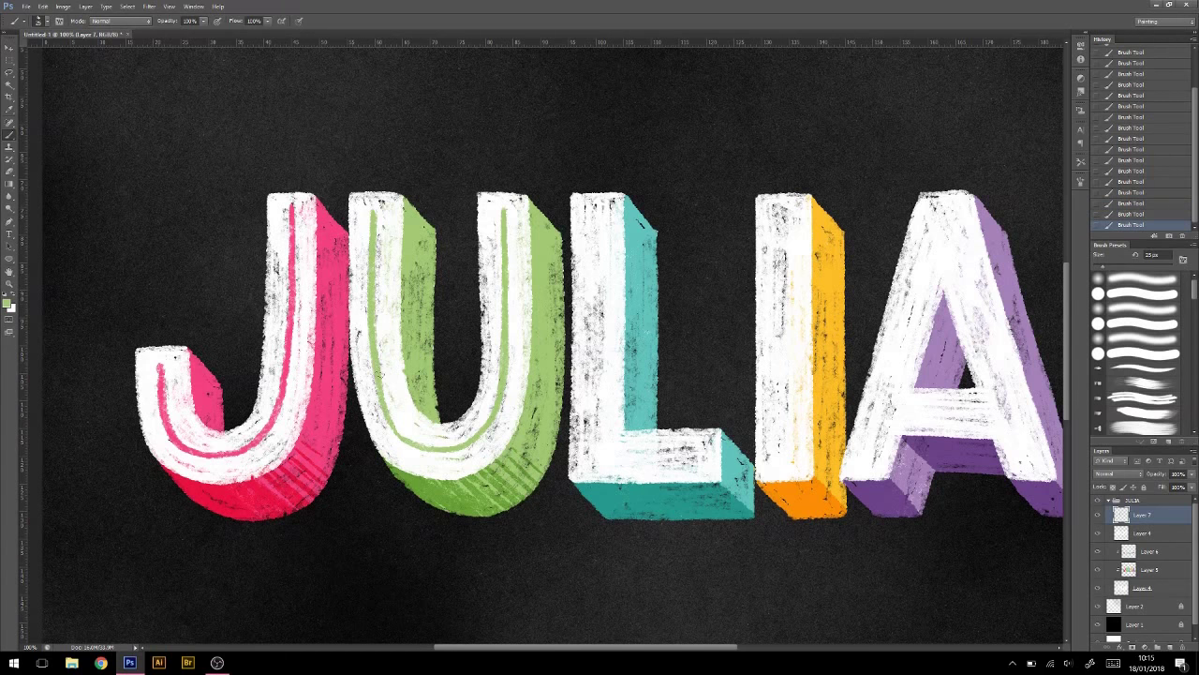
left_click_drag(422, 436, 247, 418)
Step: Paint a teal stripe down the L and an orange stripe down the I
left_click_drag(421, 230, 421, 417)
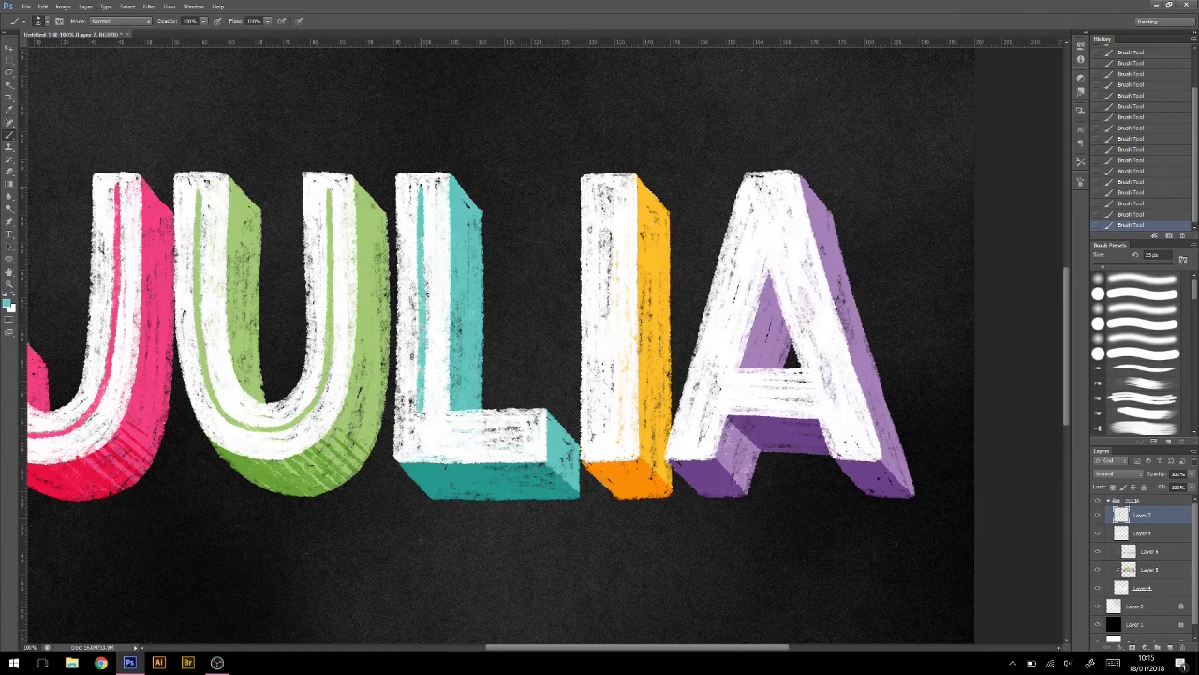
left_click_drag(553, 516, 407, 517)
left_click(509, 251, "alt")
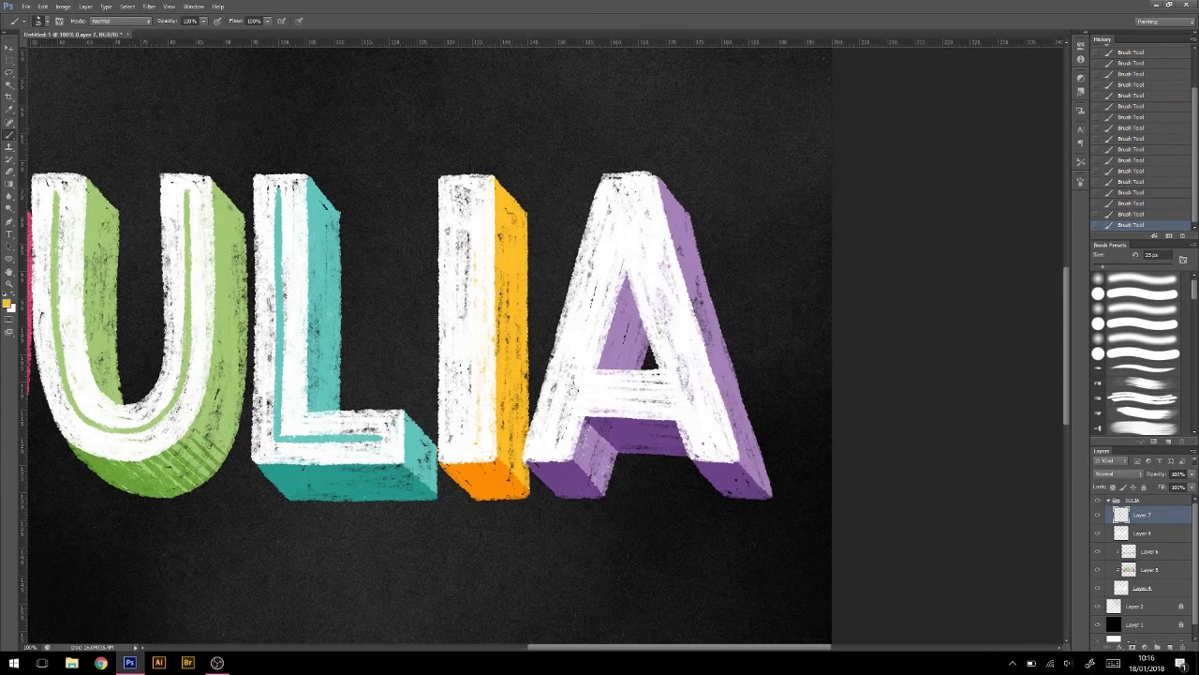
left_click_drag(466, 192, 467, 432)
left_click_drag(467, 187, 464, 440)
key("ctrl+z")
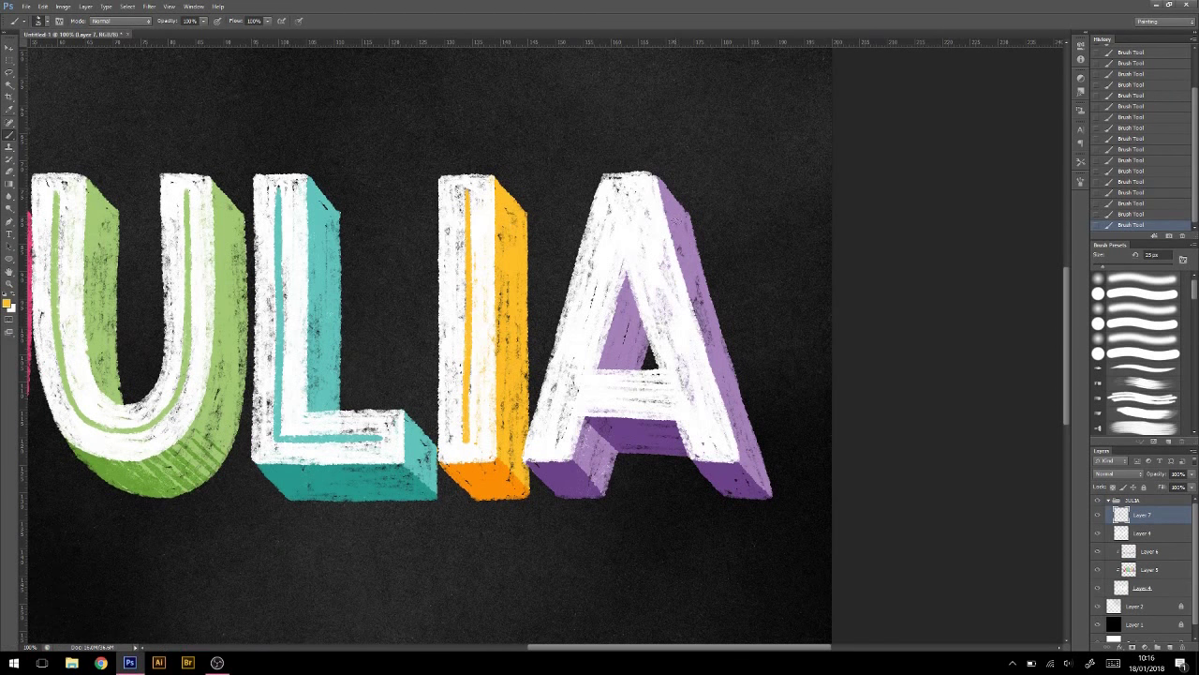
Step: Paint purple stripes inside both legs of the A
mouse_move(607, 246)
left_mouse_down()
mouse_move(543, 446)
mouse_move(626, 191)
left_mouse_up()
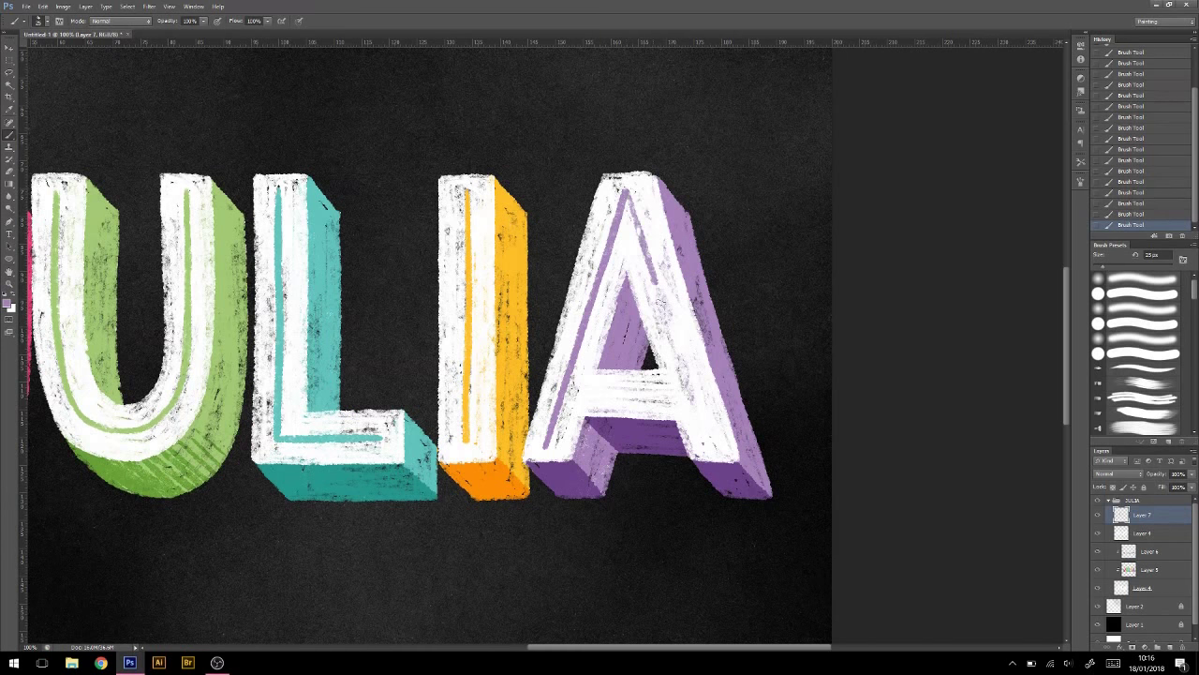
left_click_drag(661, 302, 716, 438)
key("ctrl+z")
left_click_drag(626, 193, 716, 438)
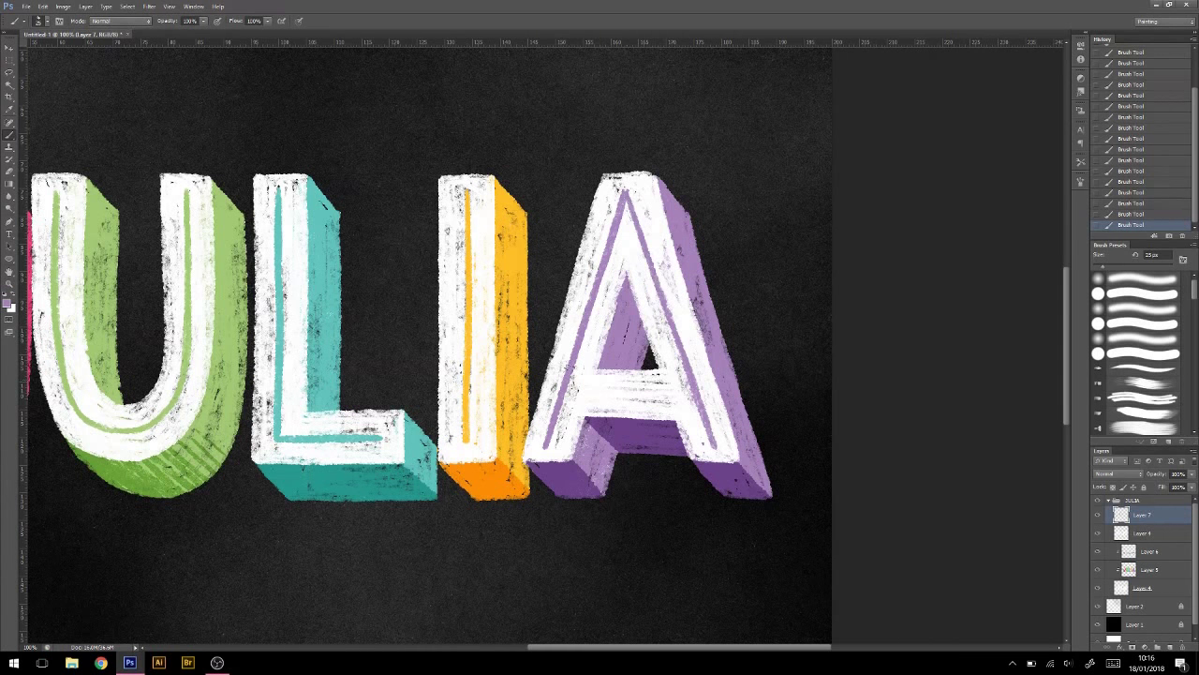
mouse_move(562, 390)
left_mouse_down()
mouse_move(691, 390)
mouse_move(677, 393)
left_mouse_up()
key("ctrl+z")
key("ctrl+minus")
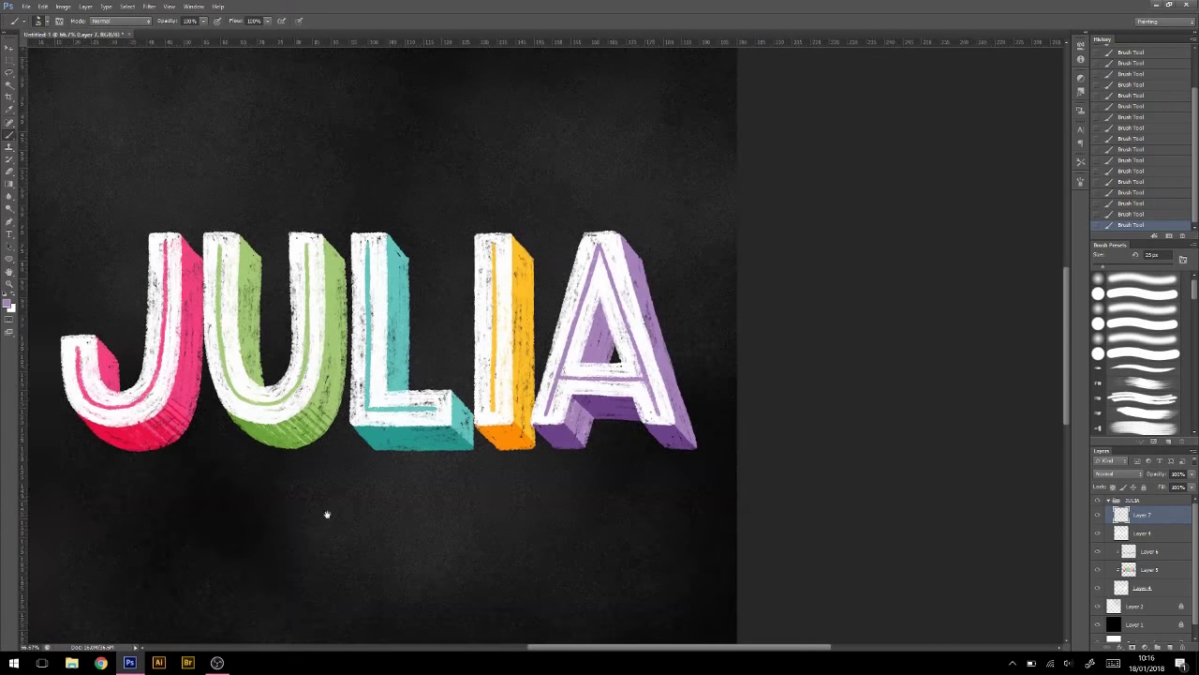
Step: Centre the JULIA group on the canvas and shrink it
key("v")
left_click(1108, 499)
left_click(210, 20)
left_click(208, 20)
key("ctrl+minus")
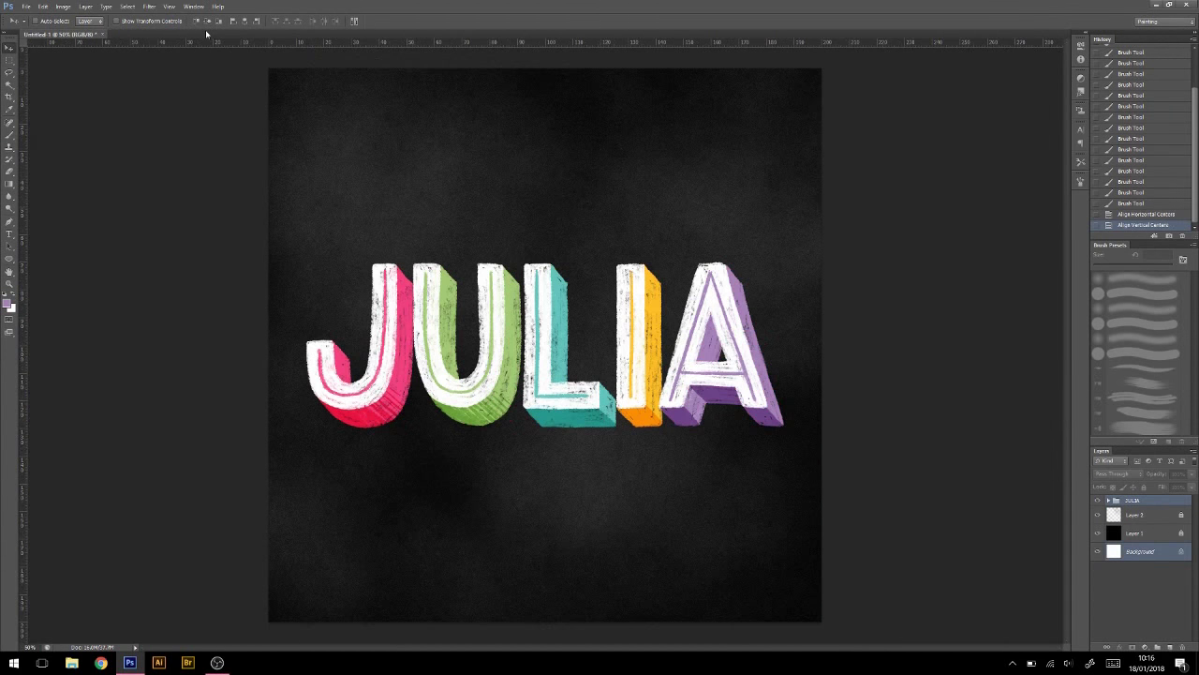
key("ctrl+t")
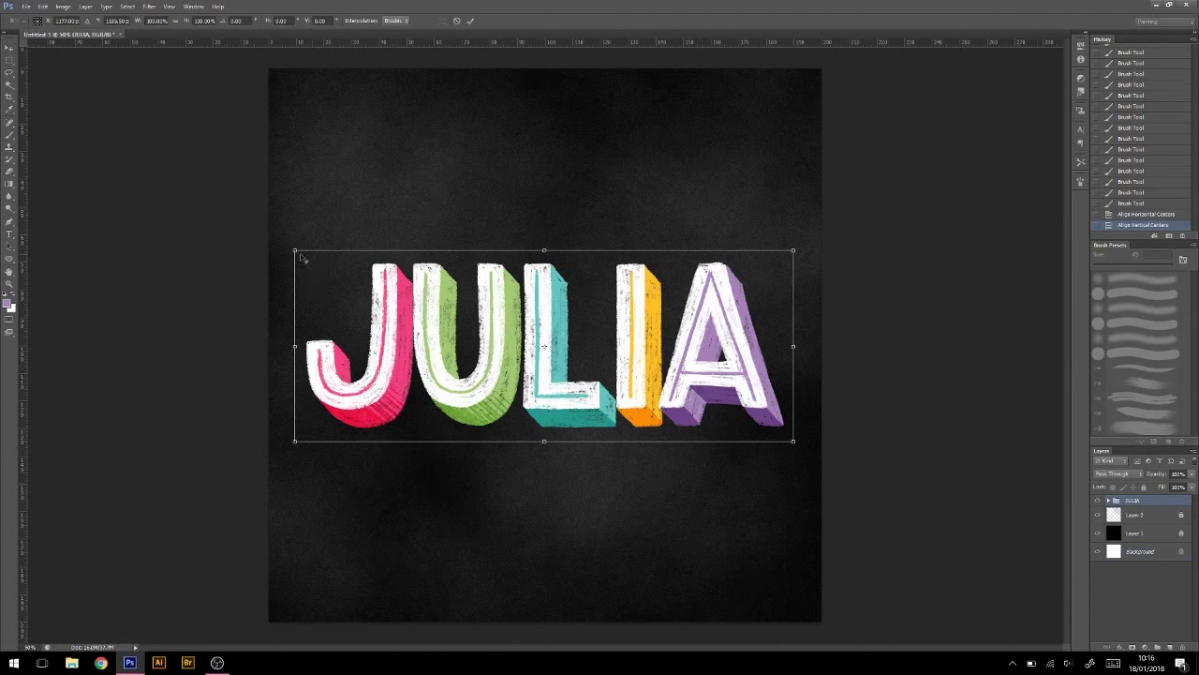
left_click_drag(295, 249, 327, 251)
key("Return")
left_click(208, 20)
left_click(208, 21)
Step: On a new layer, hand-write the script word 'lettering' in white chalk above JULIA
left_click(1169, 647)
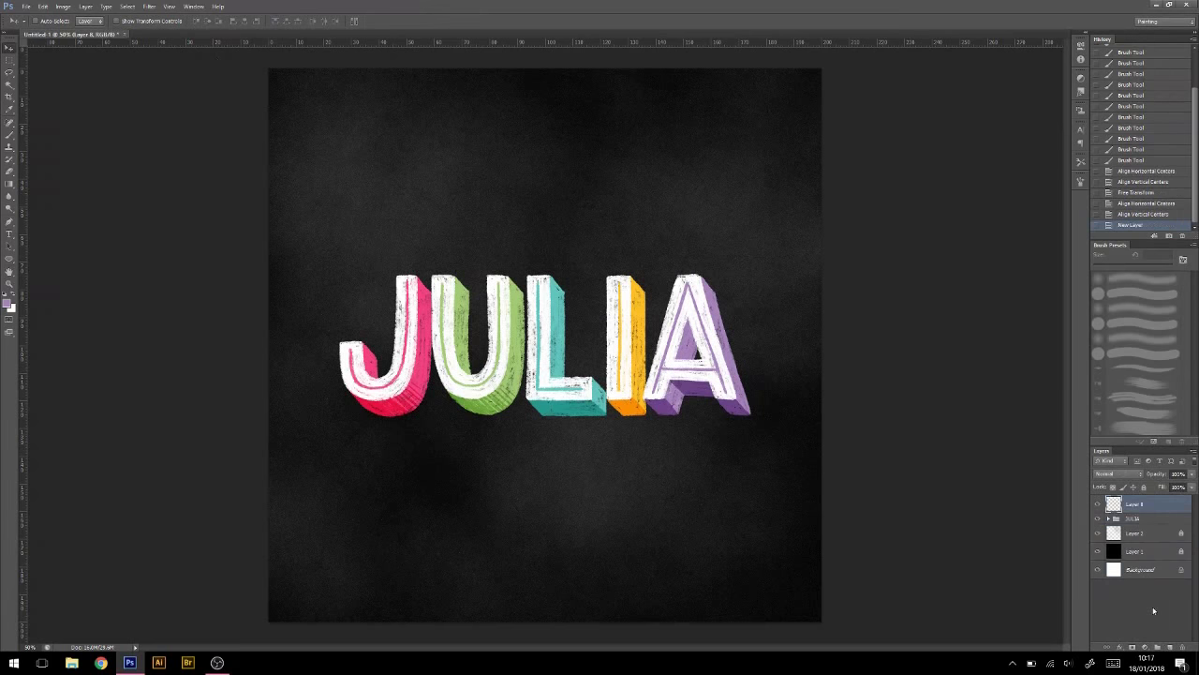
key("ctrl+plus")
key("ctrl+plus")
scroll(404, 318, "up", 5)
key("b")
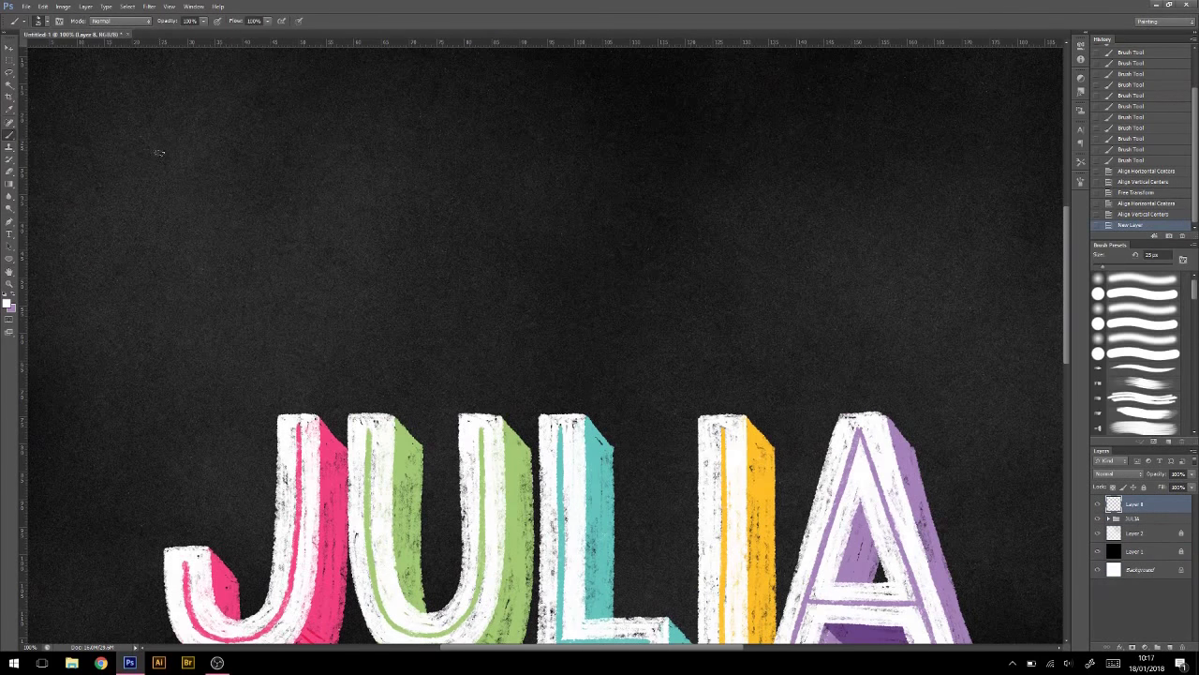
mouse_move(136, 325)
left_mouse_down()
mouse_move(449, 188)
mouse_move(582, 197)
left_mouse_up()
left_click_drag(582, 281, 390, 305)
mouse_move(386, 258)
left_mouse_down()
mouse_move(497, 188)
mouse_move(610, 255)
mouse_move(985, 131)
left_mouse_up()
left_click_drag(322, 147, 589, 120)
mouse_move(54, 125)
left_mouse_down()
mouse_move(242, 125)
mouse_move(216, 188)
left_mouse_up()
Step: Thicken the downstrokes of the l and the first t
left_click_drag(261, 109, 225, 162)
left_click_drag(284, 94, 212, 196)
left_click_drag(230, 155, 200, 261)
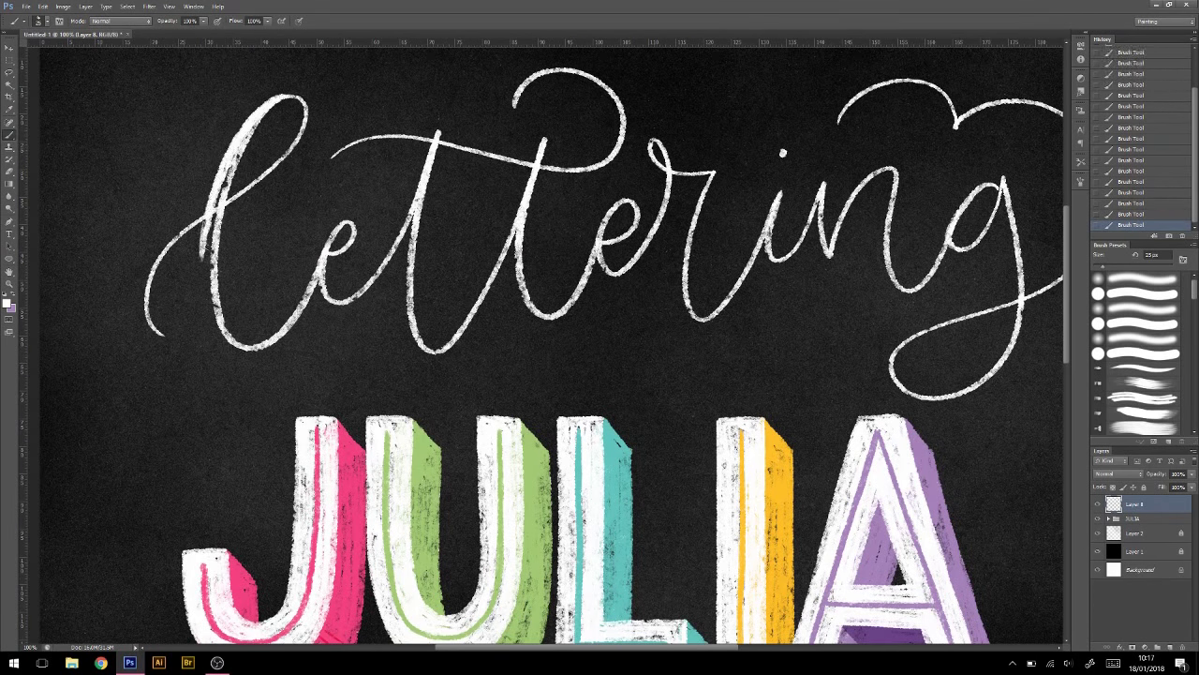
left_click_drag(234, 155, 208, 240)
left_click_drag(223, 218, 203, 320)
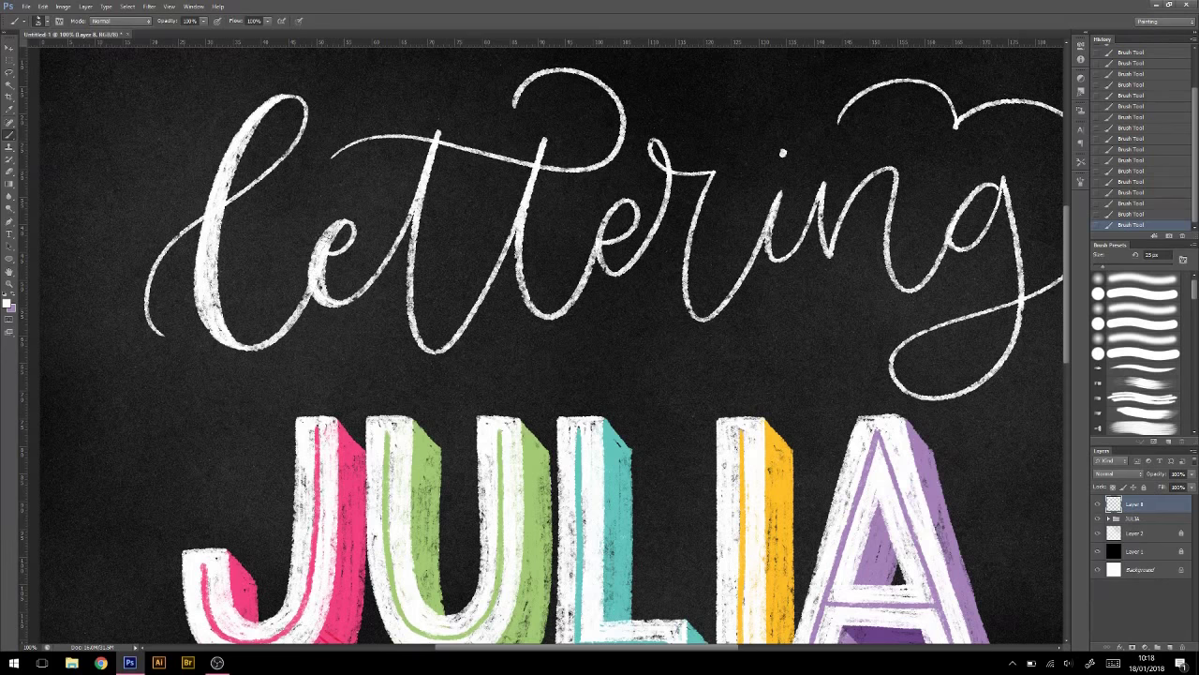
mouse_move(429, 133)
left_mouse_down()
mouse_move(405, 350)
mouse_move(409, 232)
left_mouse_up()
left_click_drag(429, 131, 401, 351)
left_click_drag(418, 165, 403, 352)
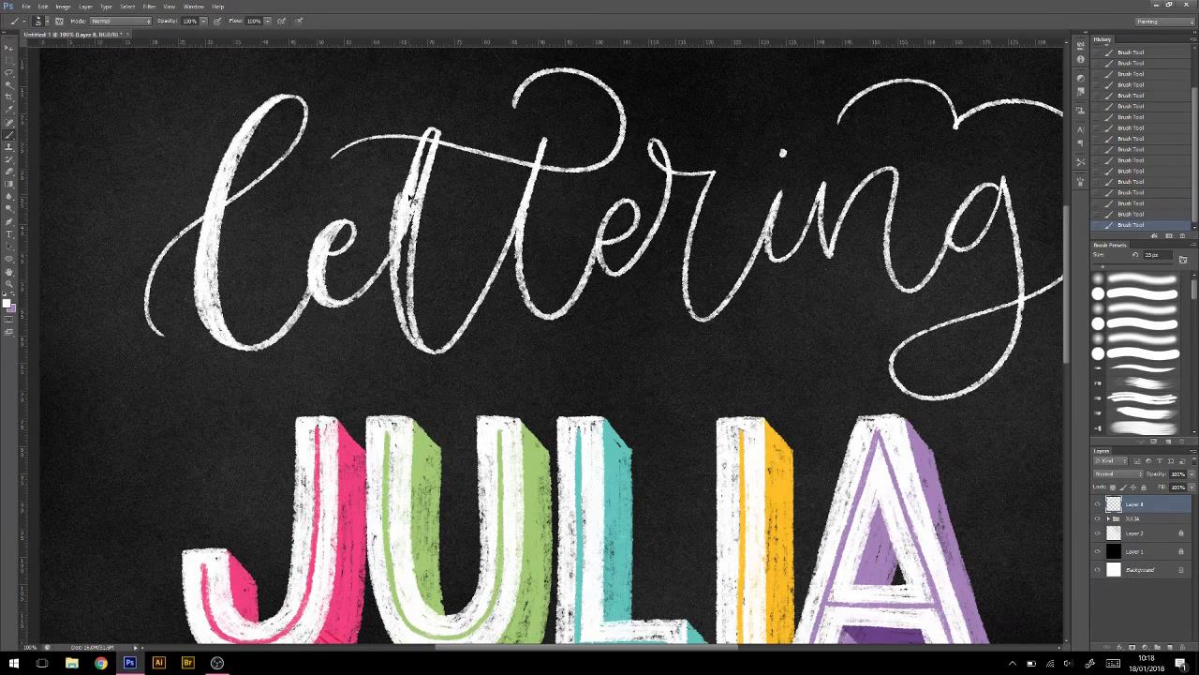
key("ctrl+z")
left_click_drag(431, 131, 401, 264)
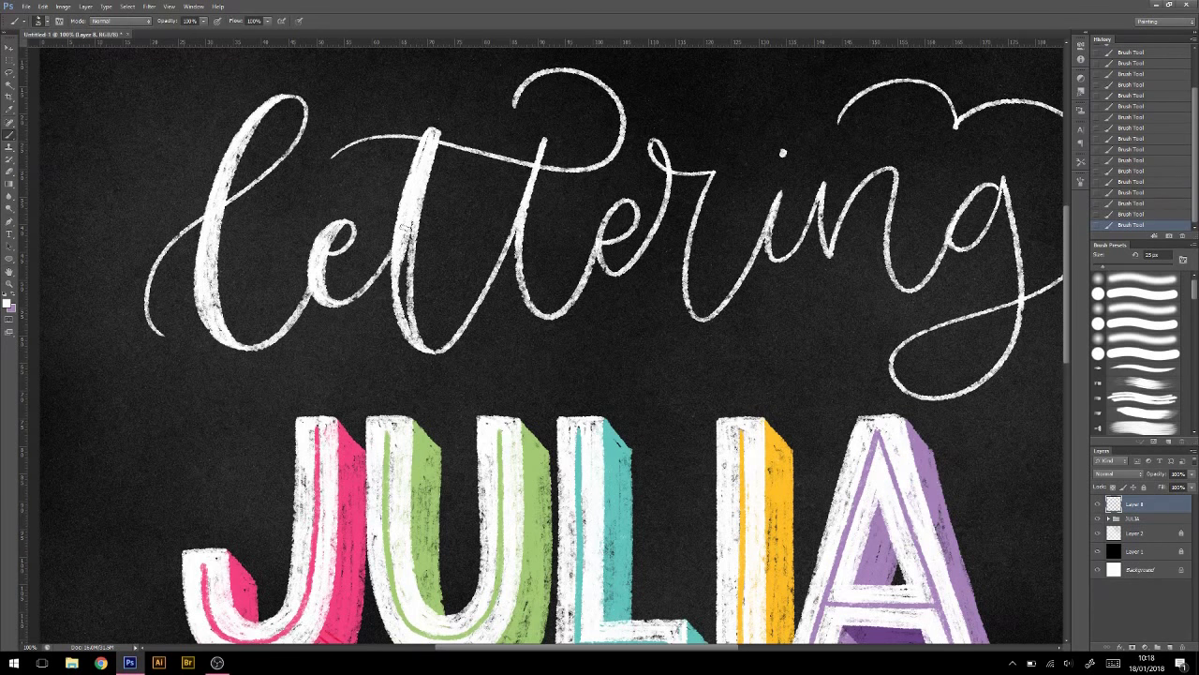
left_click_drag(412, 221, 405, 328)
Step: Thicken the second t, the n's right stem and the g with its descender
mouse_move(540, 133)
left_mouse_down()
mouse_move(506, 291)
mouse_move(502, 150)
left_mouse_up()
key("ctrl+z")
key("ctrl+z")
left_click_drag(506, 253, 549, 320)
left_click_drag(530, 142, 504, 277)
scroll(539, 344, "right", 5)
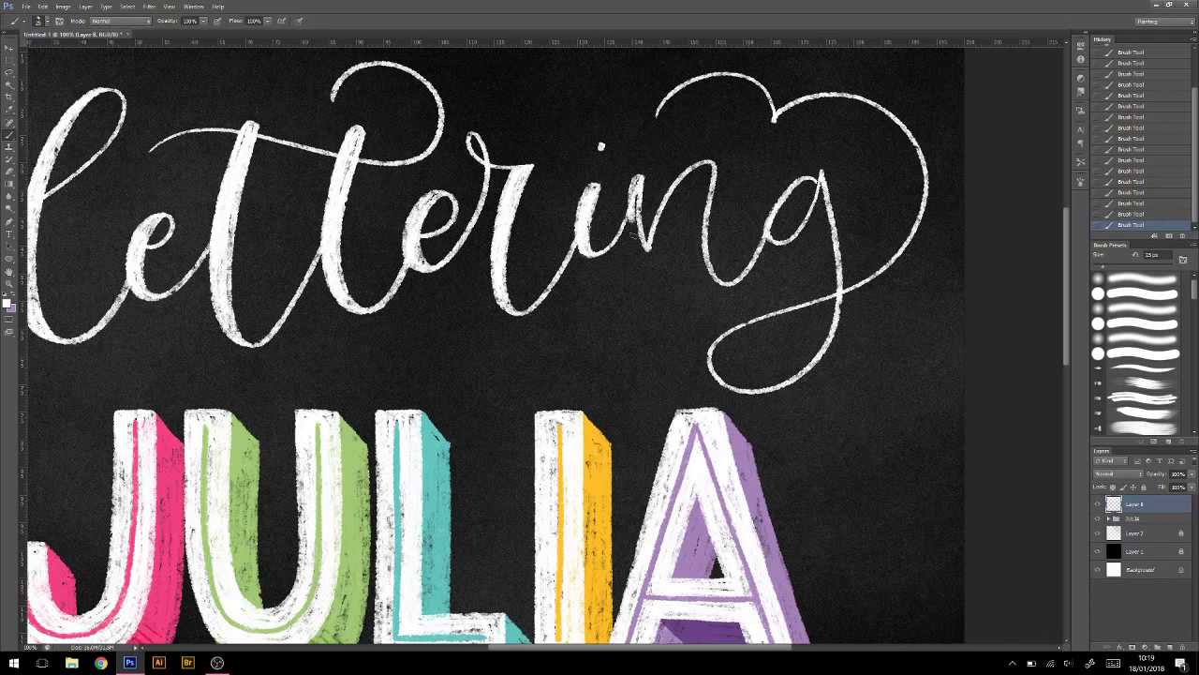
mouse_move(717, 174)
left_mouse_down()
mouse_move(718, 268)
mouse_move(504, 215)
left_mouse_up()
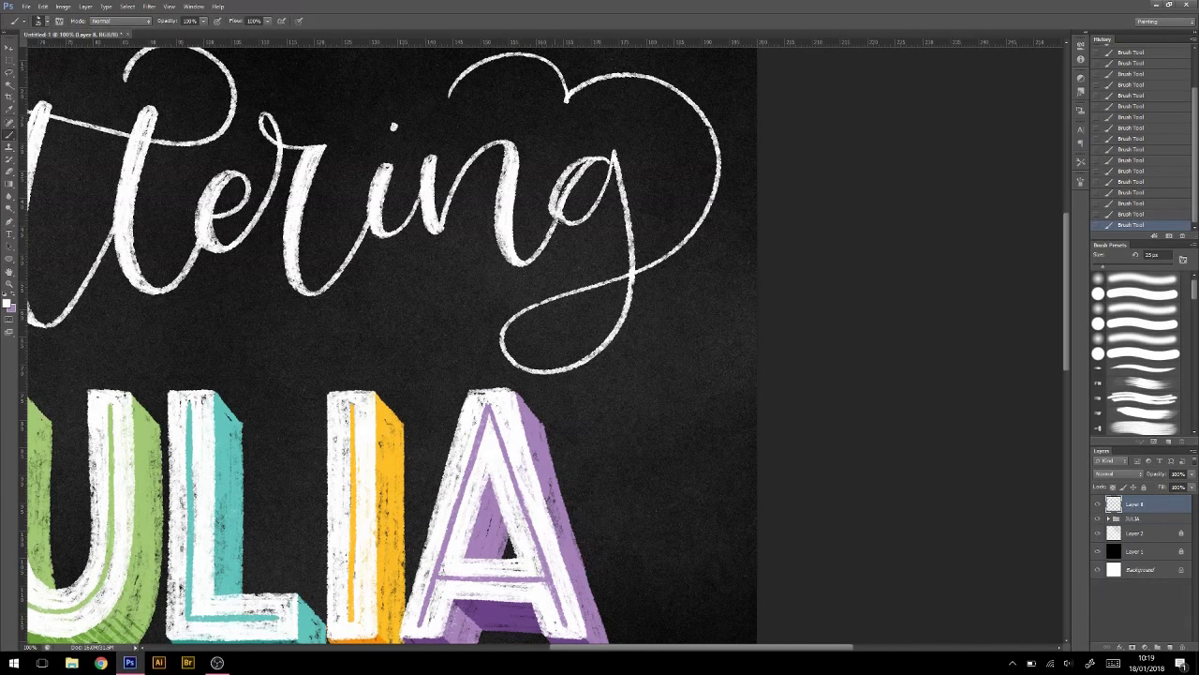
left_click_drag(622, 148, 639, 268)
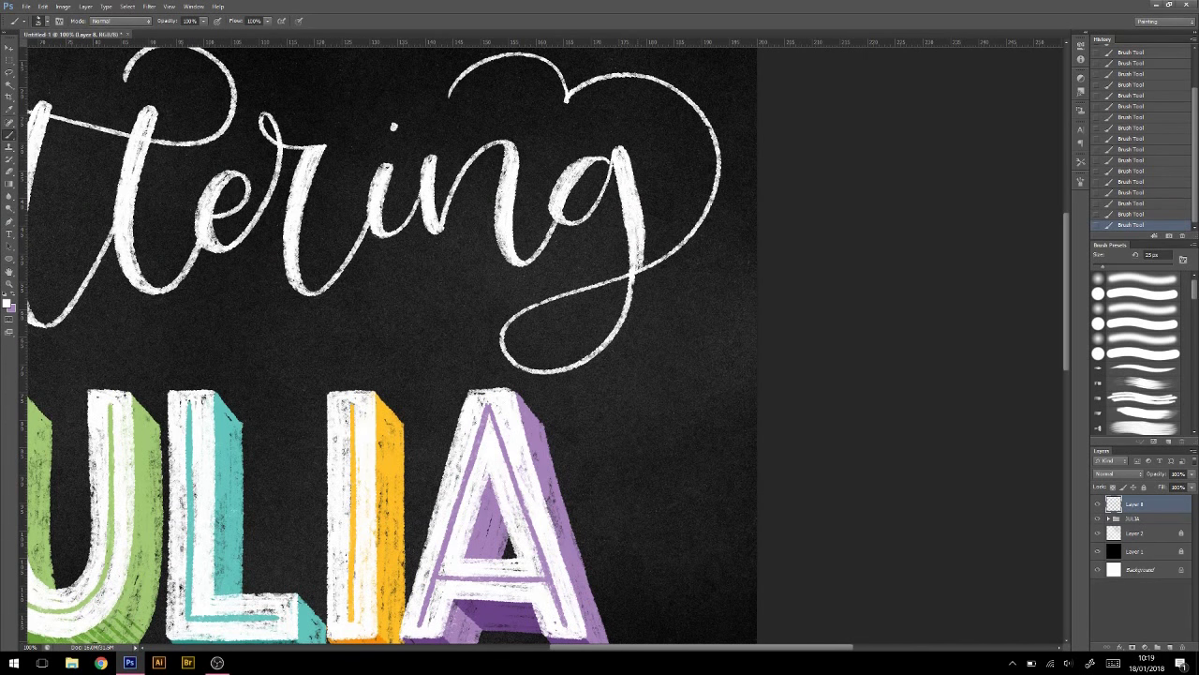
left_click_drag(647, 225, 590, 358)
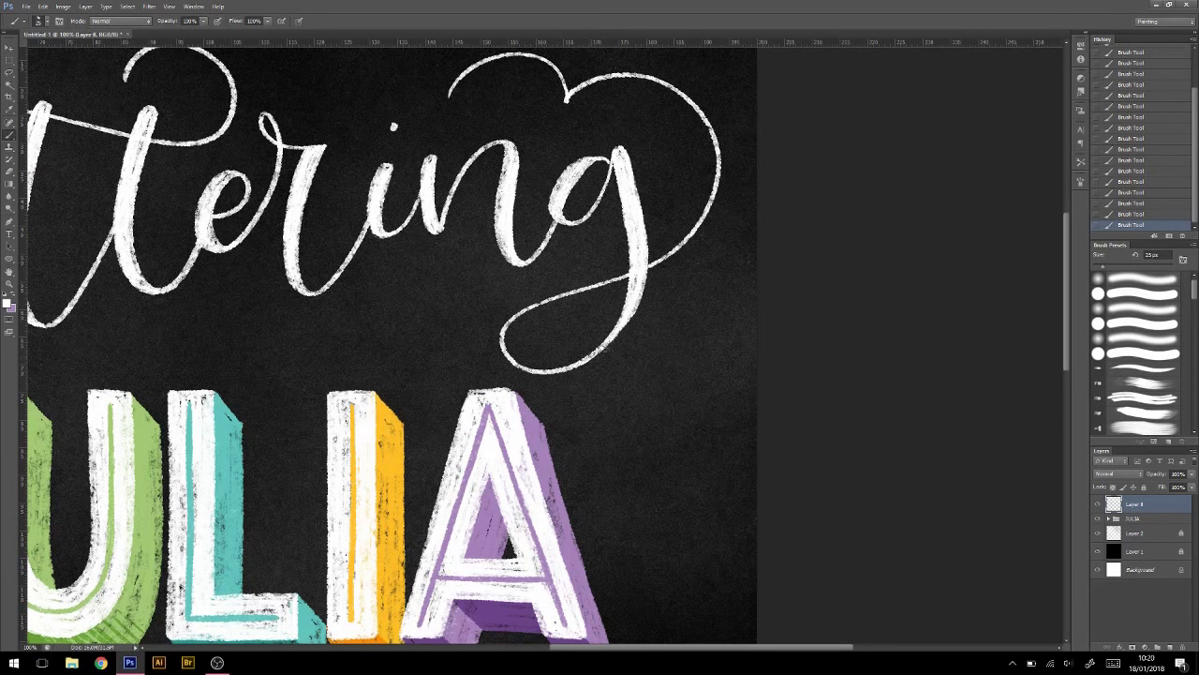
left_click_drag(647, 242, 609, 347)
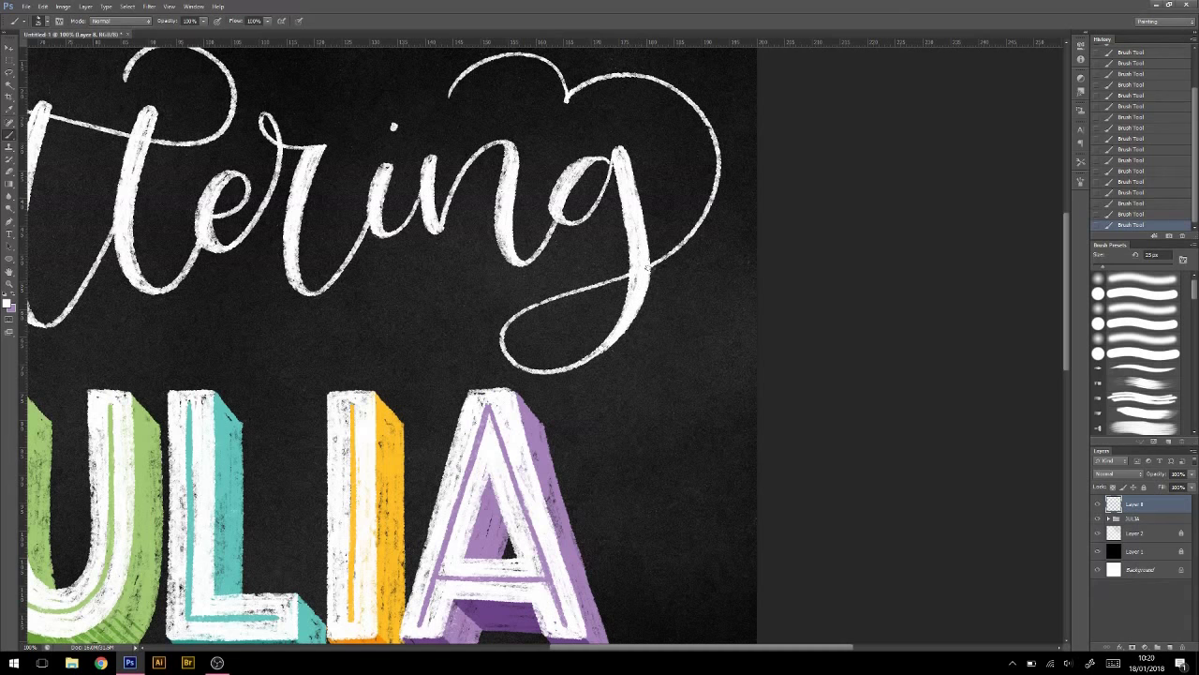
Step: Shrink the script word and move it to the poster's upper left
key("ctrl+minus")
key("ctrl+minus")
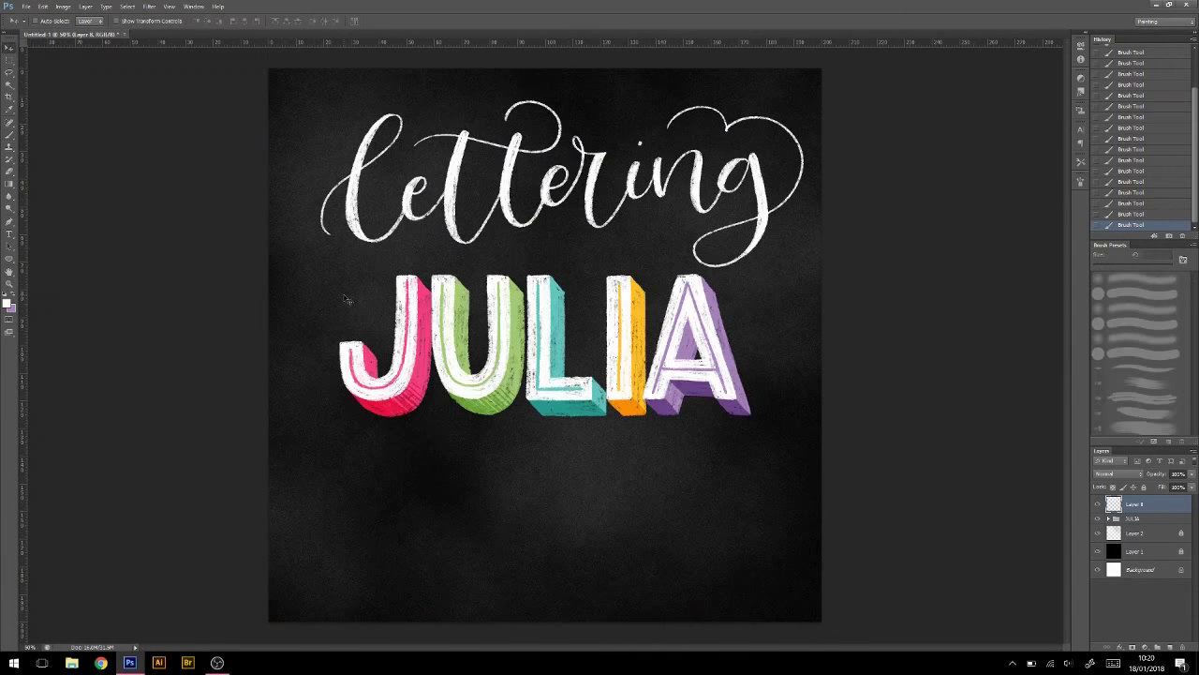
key("ctrl+t")
left_click_drag(803, 271, 691, 225)
left_click_drag(506, 164, 466, 147)
key("Return")
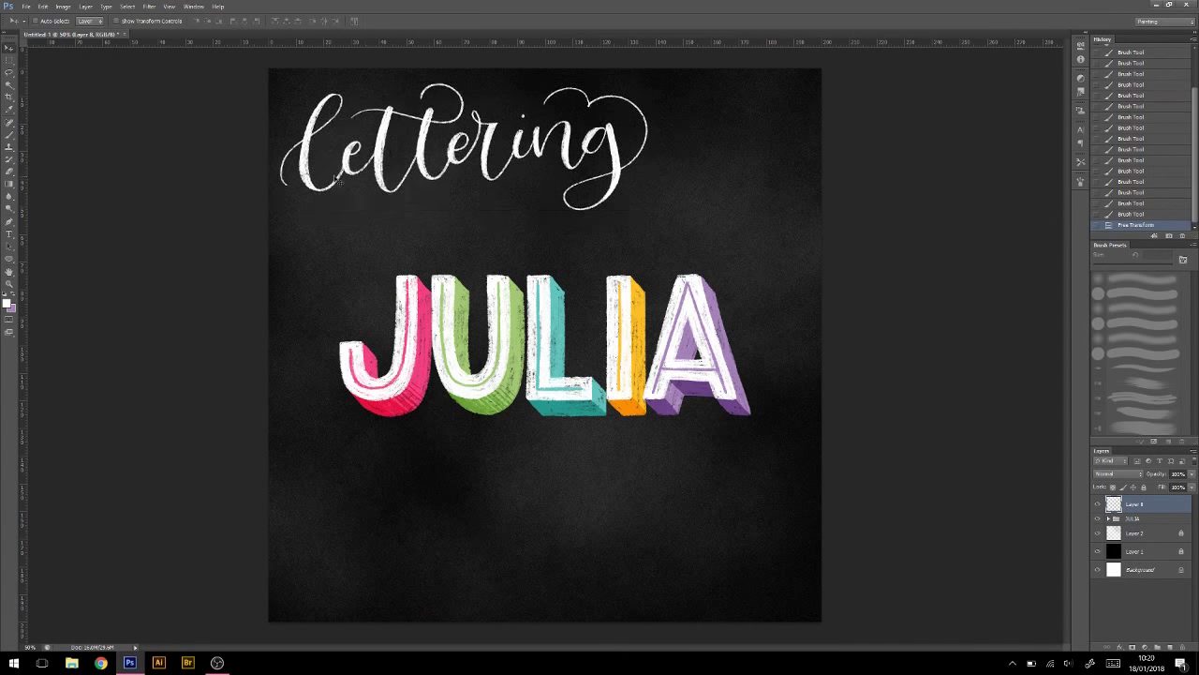
Step: Rename the script layer 'lettering' and add a new empty layer
double_click(1133, 504)
type("lettering")
key("Return")
key("ctrl+shift+alt+n")
Step: Paint the chalk letters TEA in the empty area right of 'Lettering'
key("ctrl+plus")
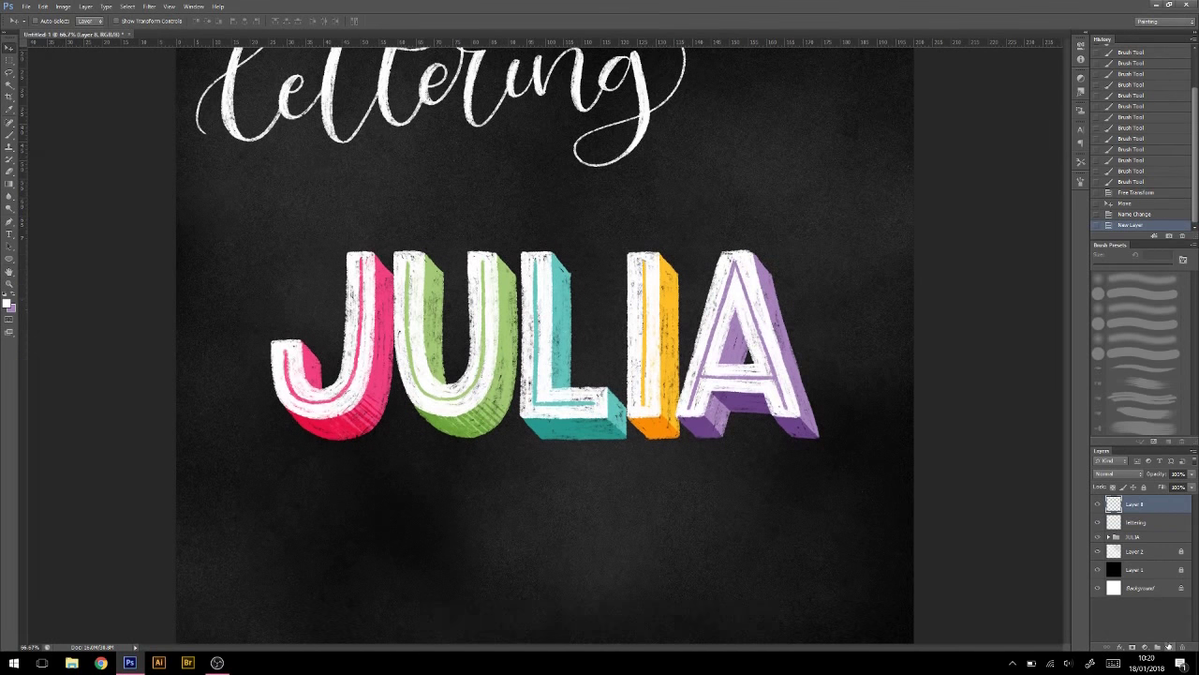
left_click_drag(602, 412, 424, 476)
key("b")
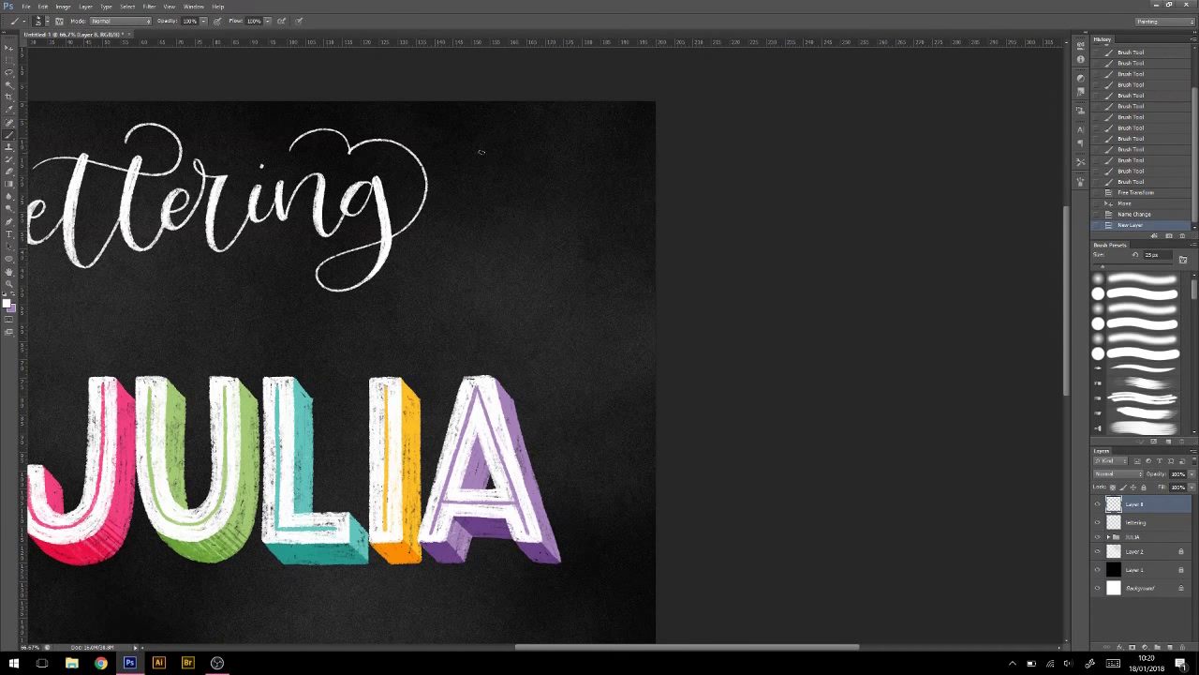
left_click_drag(483, 212, 483, 268)
mouse_move(479, 146)
left_mouse_down()
mouse_move(478, 266)
mouse_move(509, 145)
mouse_move(508, 267)
mouse_move(531, 239)
left_mouse_up()
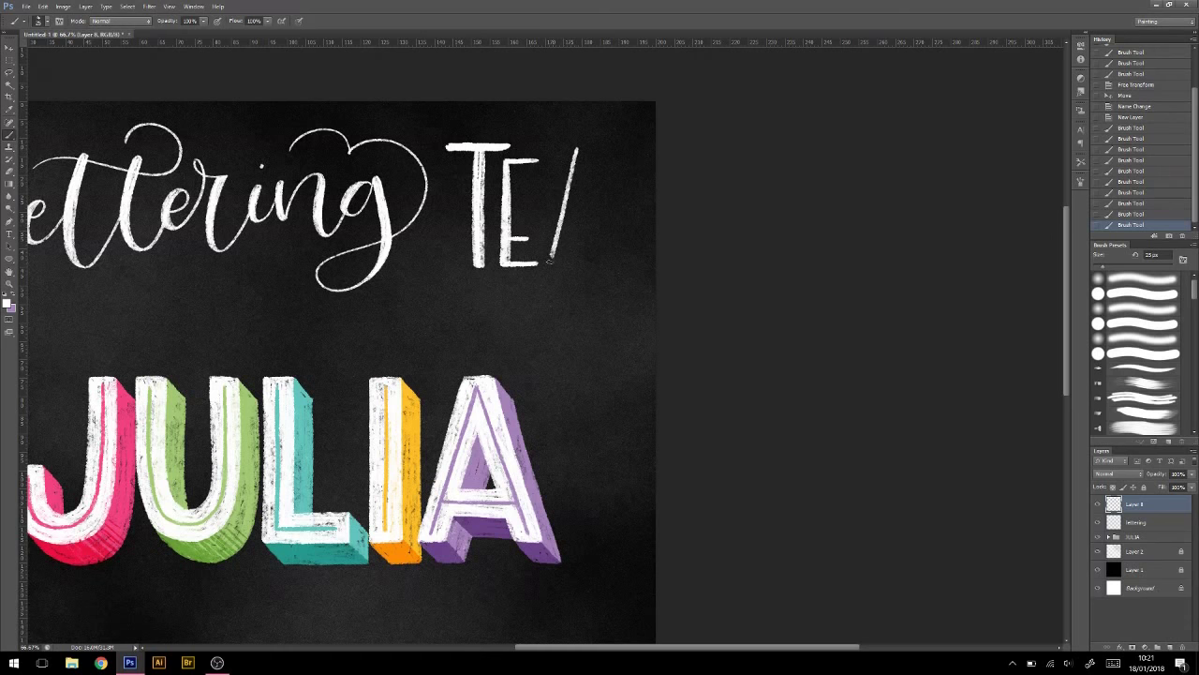
left_click_drag(578, 146, 596, 266)
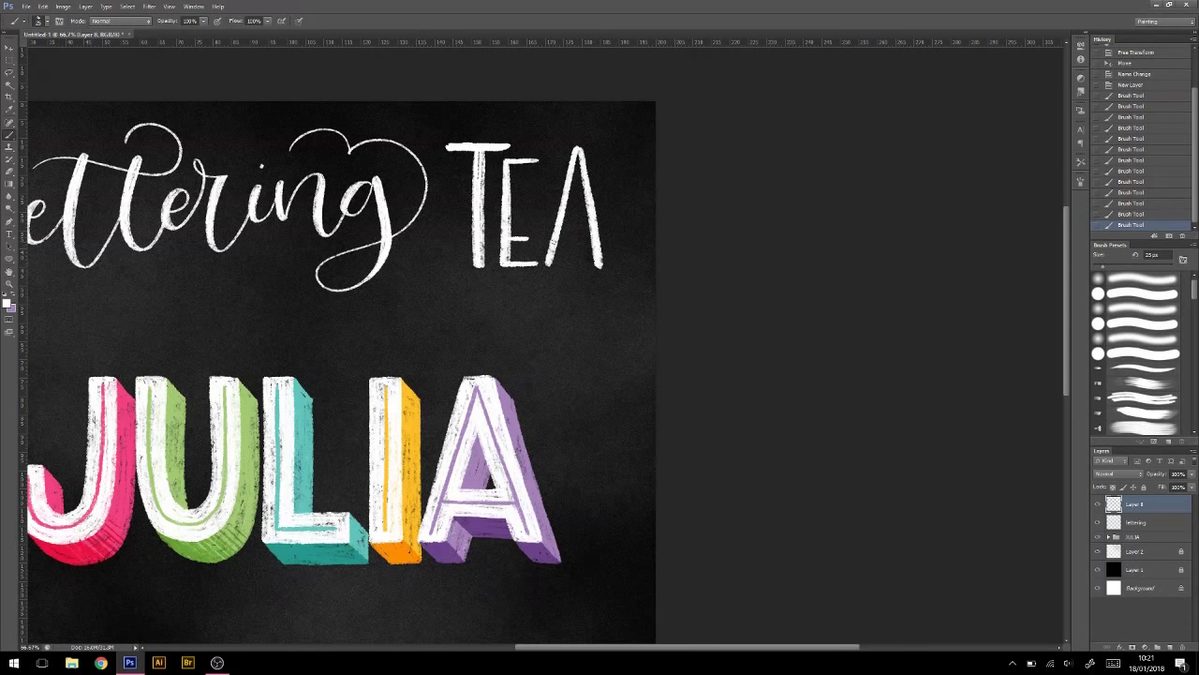
Step: Lasso the T of TEA, move it left and scale it down
key("v")
left_click_drag(539, 229, 544, 230)
key("l")
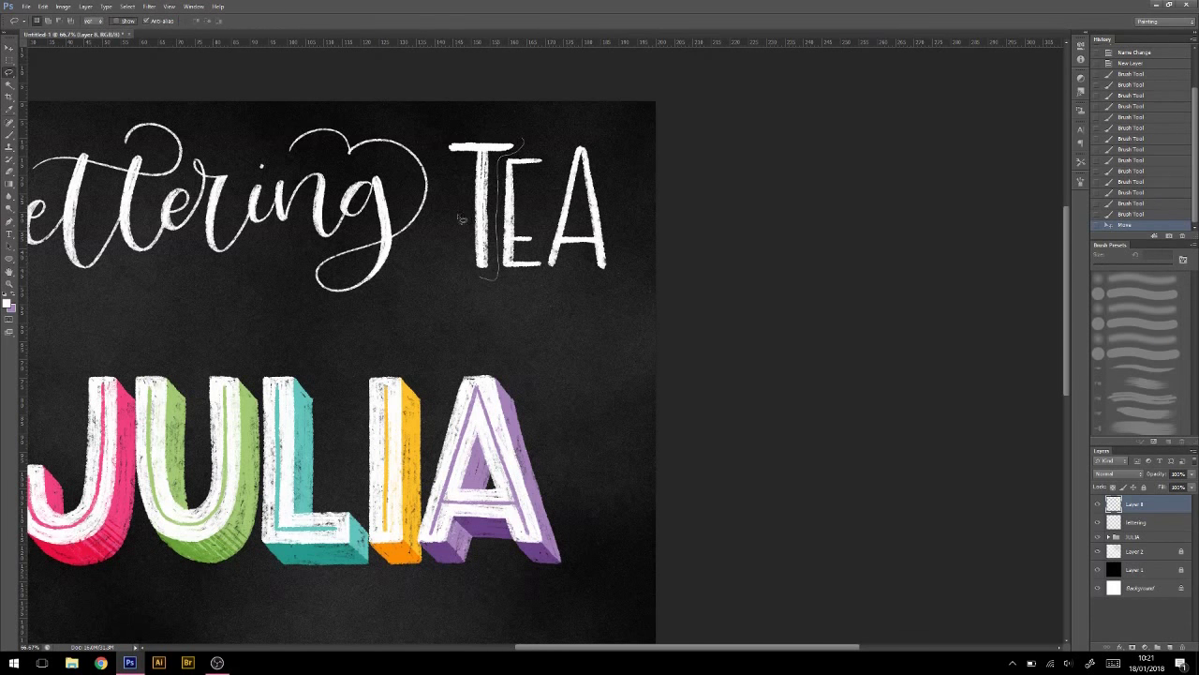
left_click_drag(517, 131, 487, 121)
left_click_drag(471, 246, 460, 246)
key("ctrl+t")
left_click_drag(437, 150, 433, 150)
key("Return")
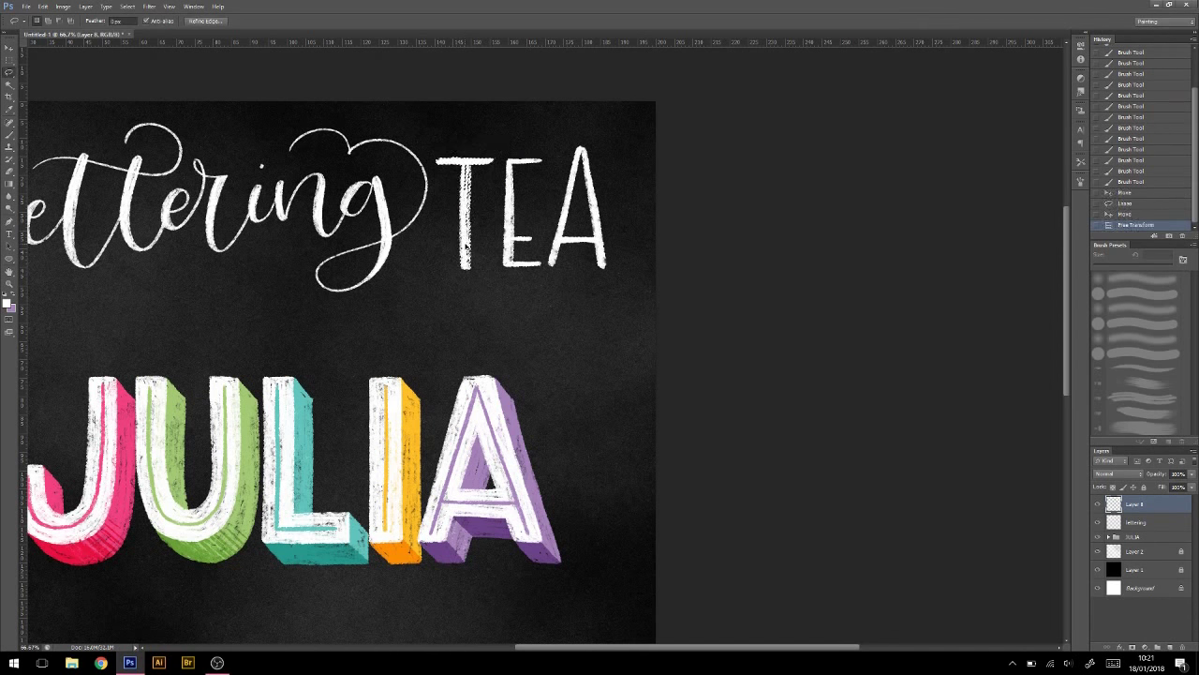
left_click_drag(468, 206, 465, 206)
Step: Lasso and rescale the A, shift the T into place, and deselect
left_click_drag(547, 262, 571, 136)
key("ctrl+t")
left_click_drag(581, 206, 578, 206)
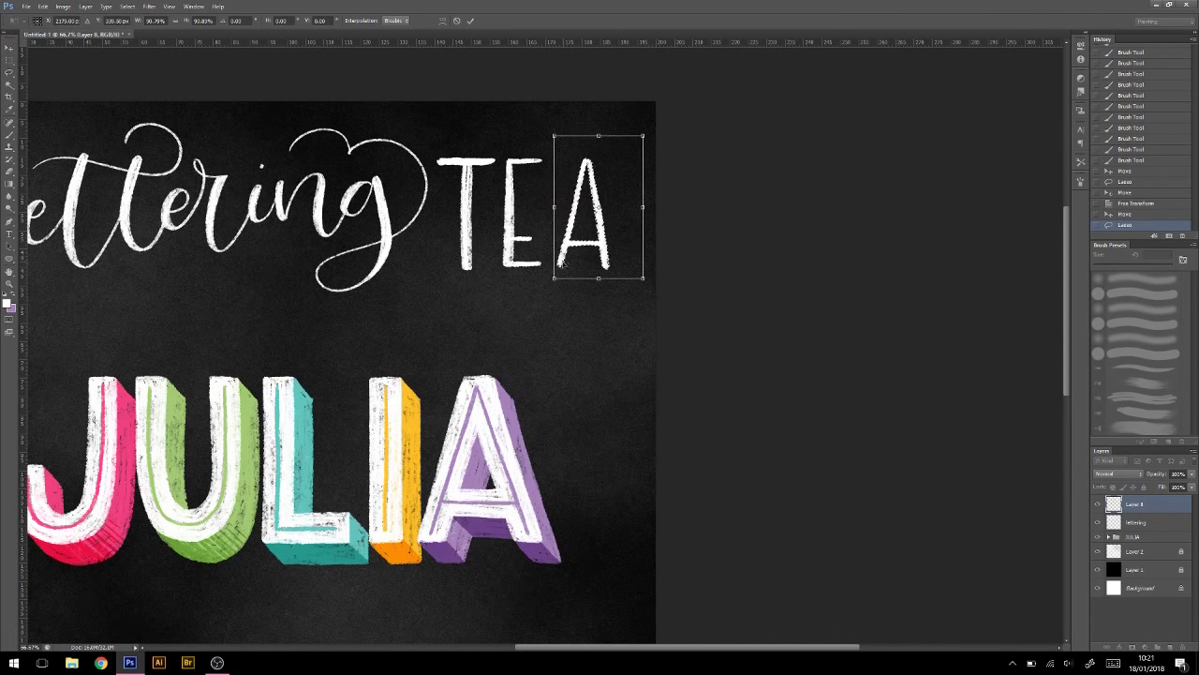
key("Return")
left_click_drag(467, 292, 514, 301)
key("v")
key("ctrl+d")
Step: Zoom out and rename the TEA layer to 'tea'
key("ctrl+0")
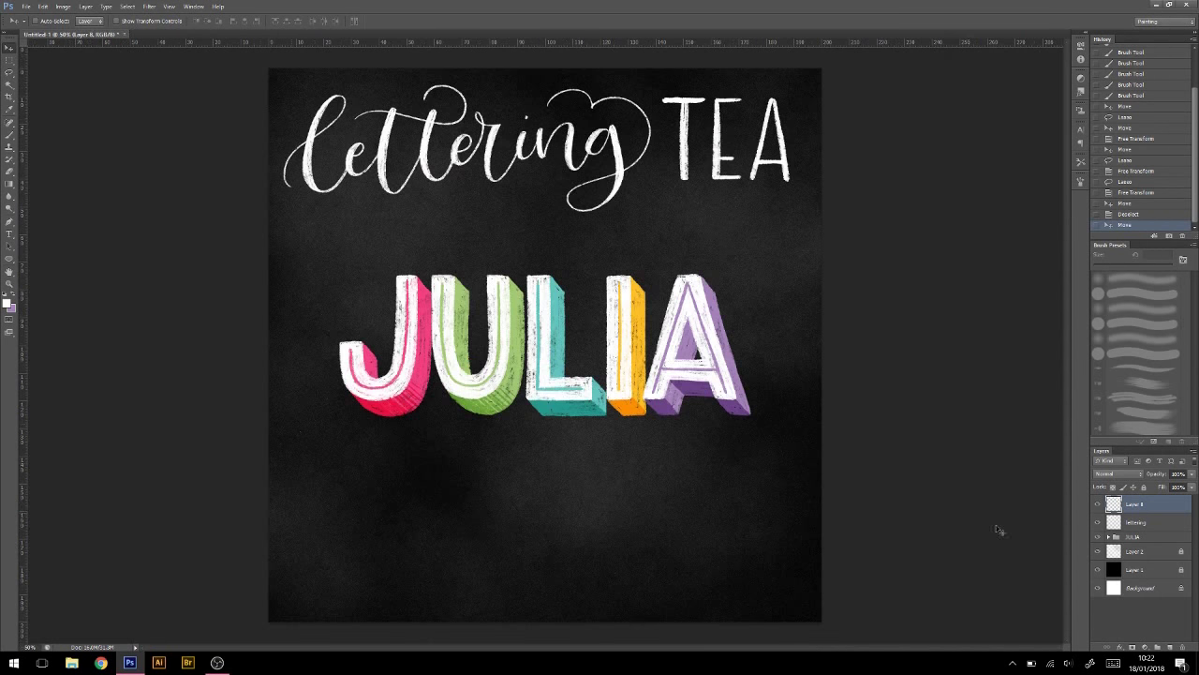
left_click(1144, 505)
type("Tea")
key("Return")
left_click(1169, 646)
Step: Tilt and resize the 'Lettering' word with Free Transform, then nudge it down
key("b")
key("ctrl+plus")
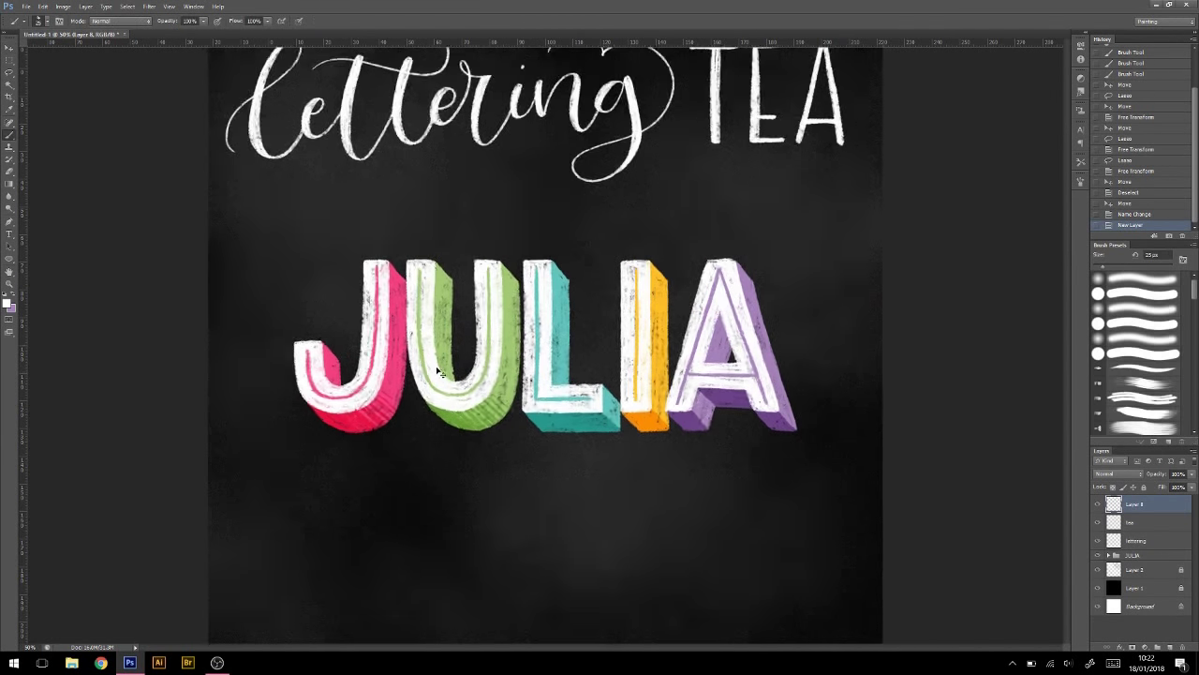
left_click_drag(311, 441, 274, 522)
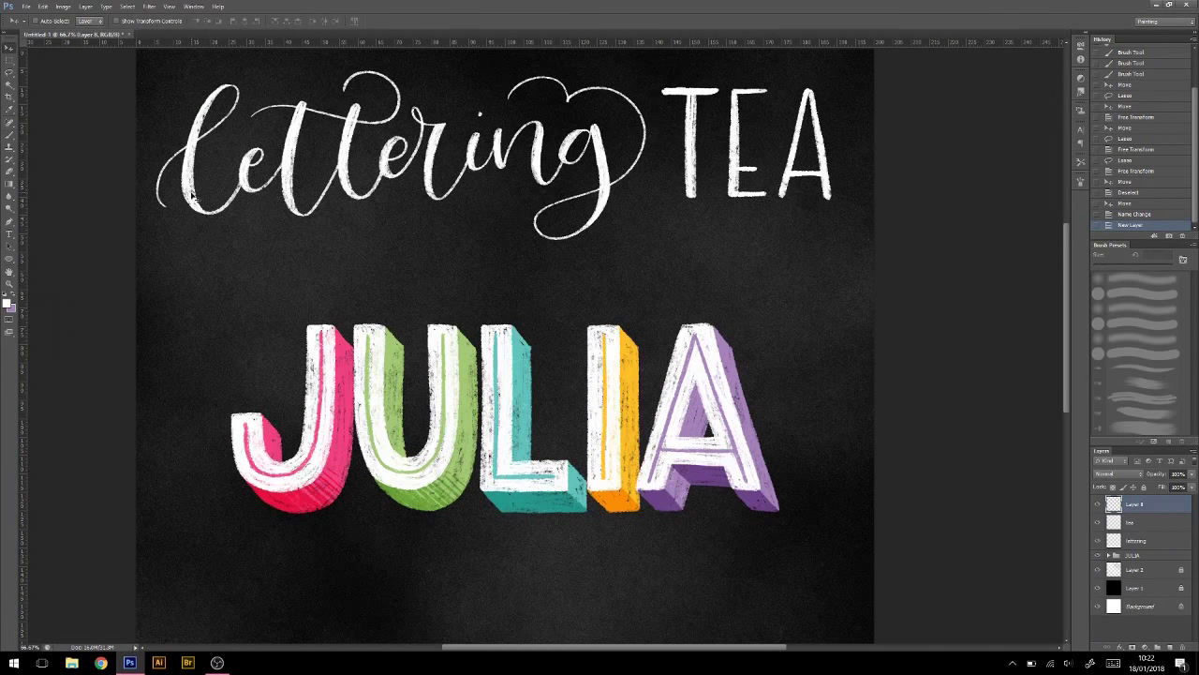
left_click(265, 226, "ctrl")
key("ctrl+t")
left_click_drag(281, 234, 213, 237)
key("Return")
left_click_drag(223, 96, 254, 142)
Step: Brush short sparkle lines left of 'Lettering' on Layer 8, undoing stray strokes
left_click(1134, 506)
key("b")
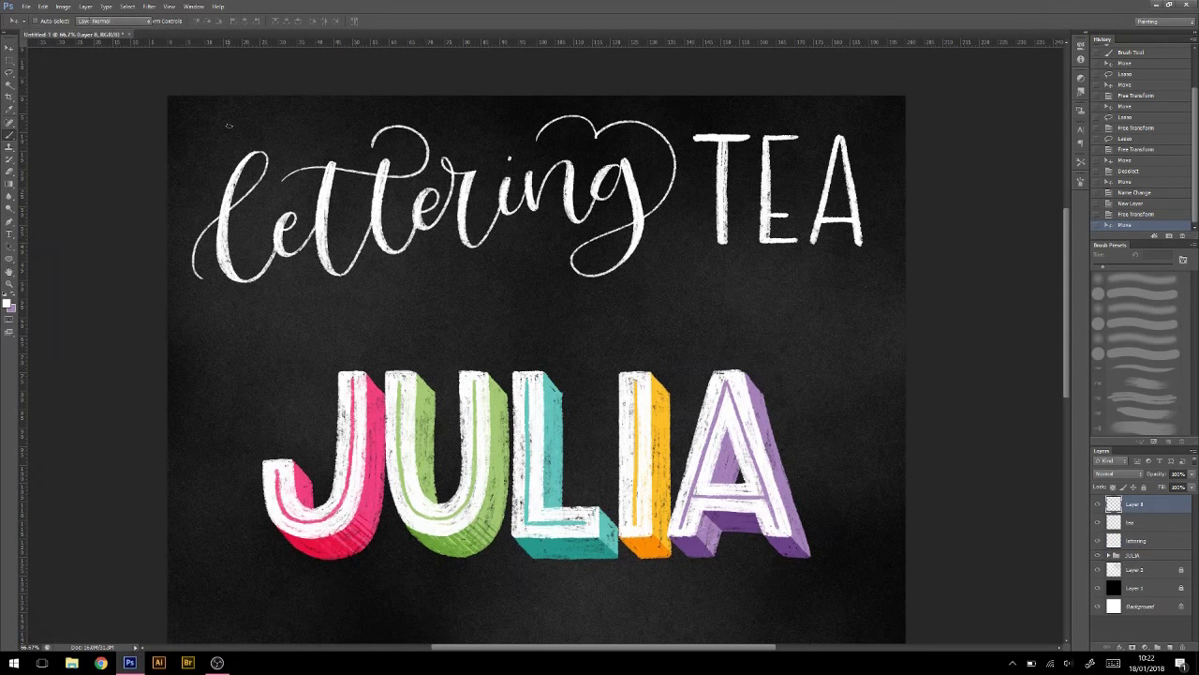
mouse_move(185, 113)
left_mouse_down()
mouse_move(223, 151)
mouse_move(235, 141)
left_mouse_up()
mouse_move(249, 121)
left_mouse_down()
mouse_move(251, 137)
mouse_move(213, 161)
left_mouse_up()
left_click_drag(193, 178, 212, 173)
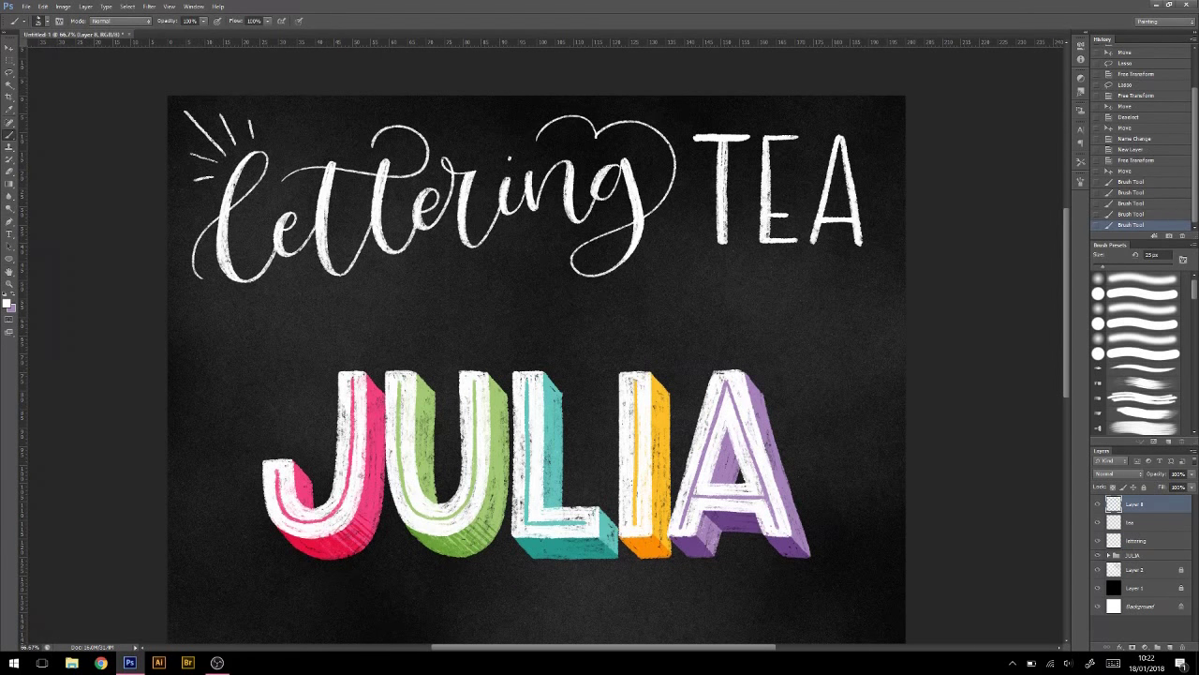
left_click_drag(574, 420, 500, 387)
key("ctrl+z")
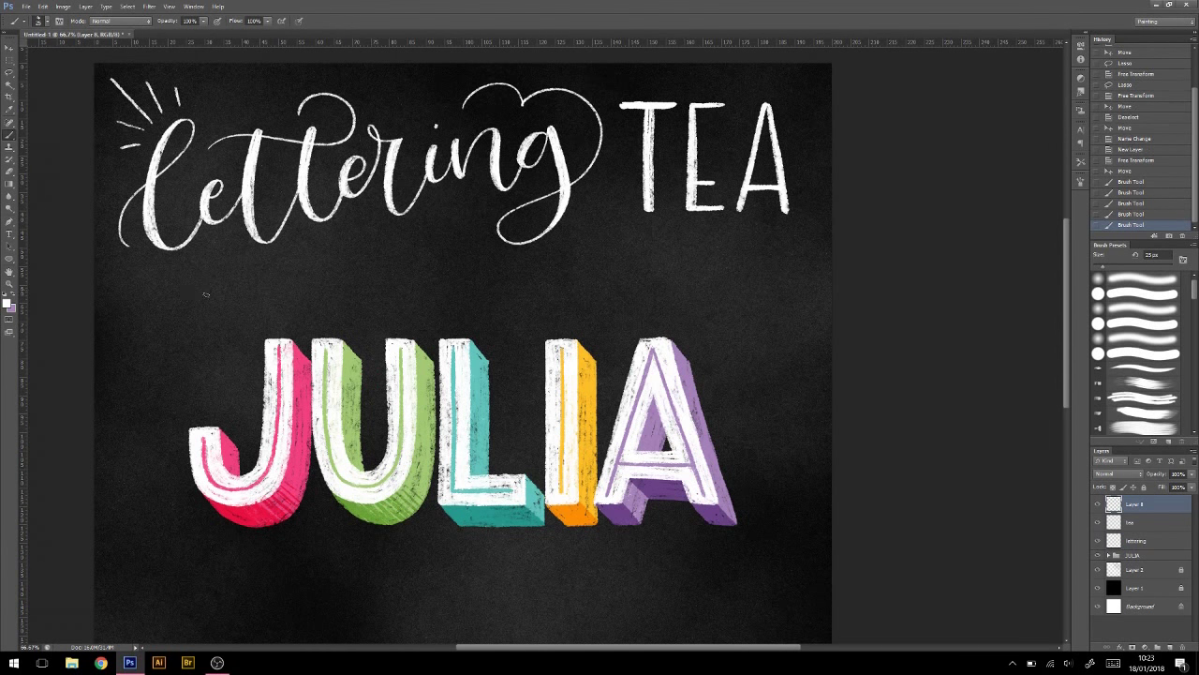
left_click_drag(169, 298, 478, 214)
key("ctrl+z")
key("ctrl+z")
key("ctrl+z")
Step: Draw a curly flourish under TEA and a rotated copy above it
key("ctrl+z")
key("ctrl+z")
left_click_drag(343, 379, 335, 377)
scroll(335, 378, "right", 3)
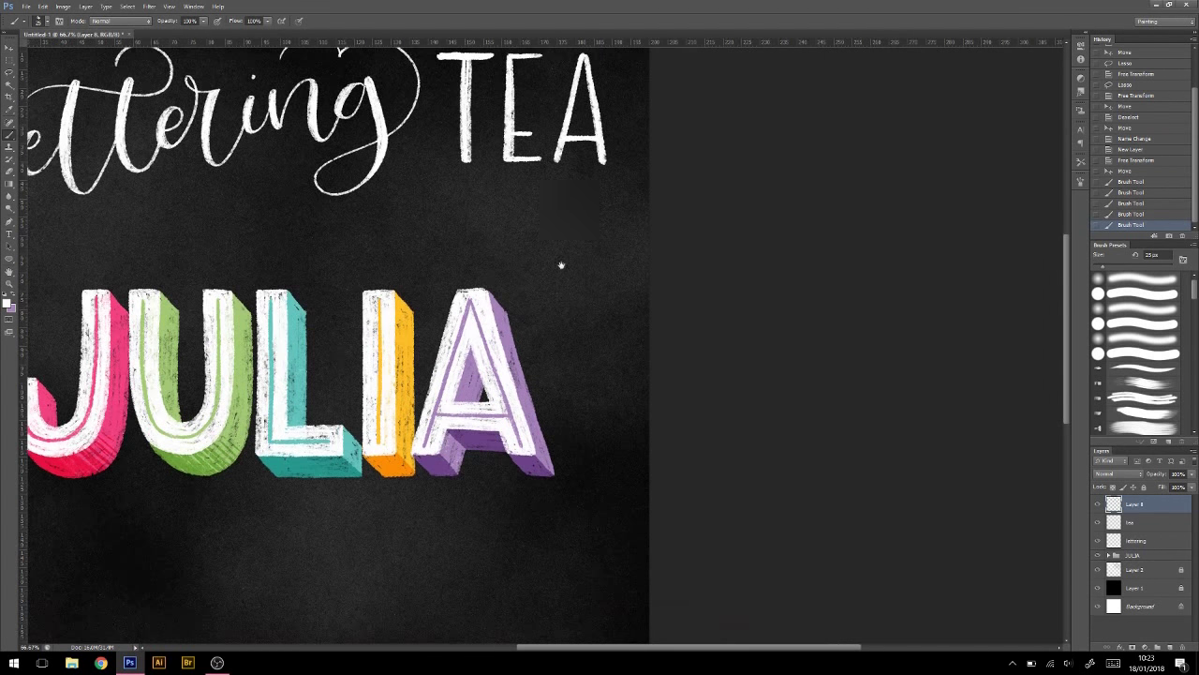
scroll(559, 266, "up", 2)
key("ctrl+z")
mouse_move(455, 286)
left_mouse_down()
mouse_move(538, 288)
mouse_move(574, 330)
mouse_move(562, 141)
left_mouse_up()
key("ctrl+t")
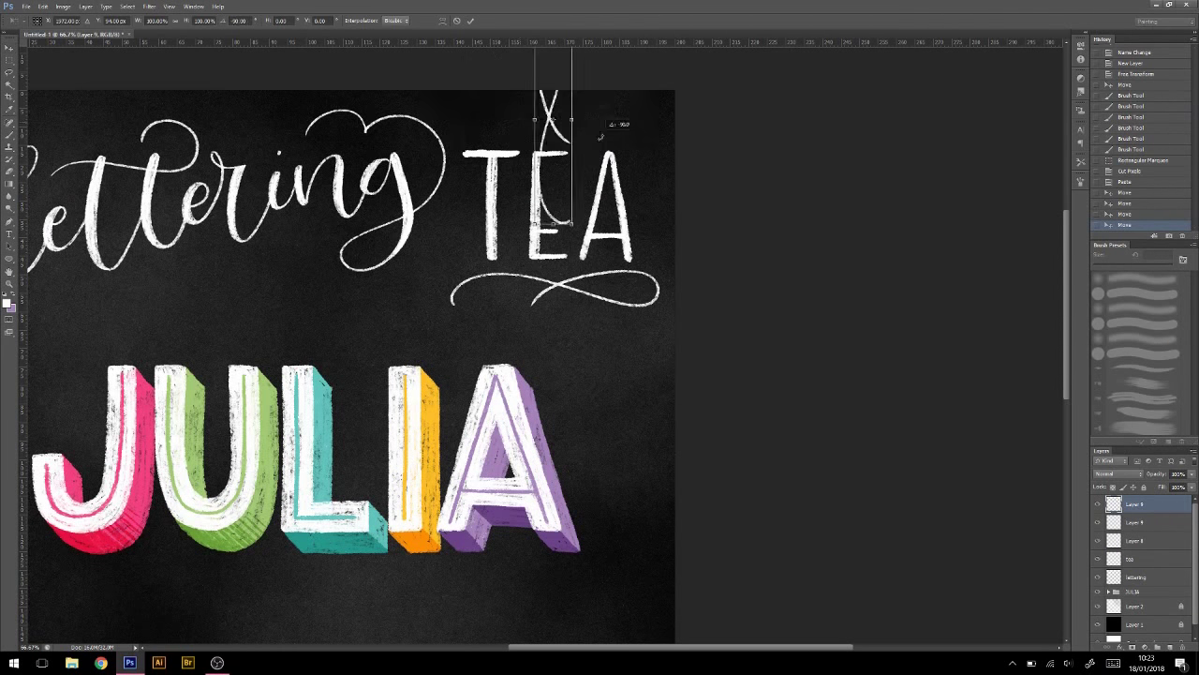
mouse_move(656, 93)
left_mouse_down()
mouse_move(645, 184)
mouse_move(653, 91)
left_mouse_up()
key("Return")
Step: Centre TEA and its flourishes horizontally, delete the upper flourish, and move them up
left_click(482, 249)
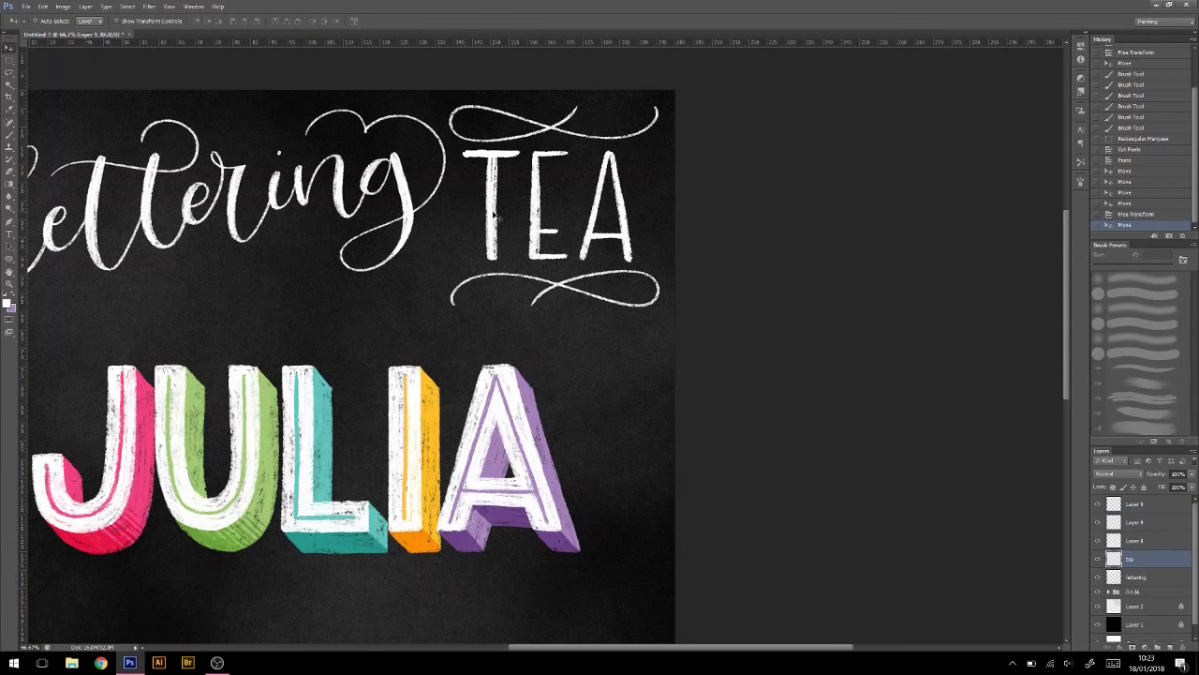
key("Right")
key("Right")
left_click_drag(560, 293, 561, 302)
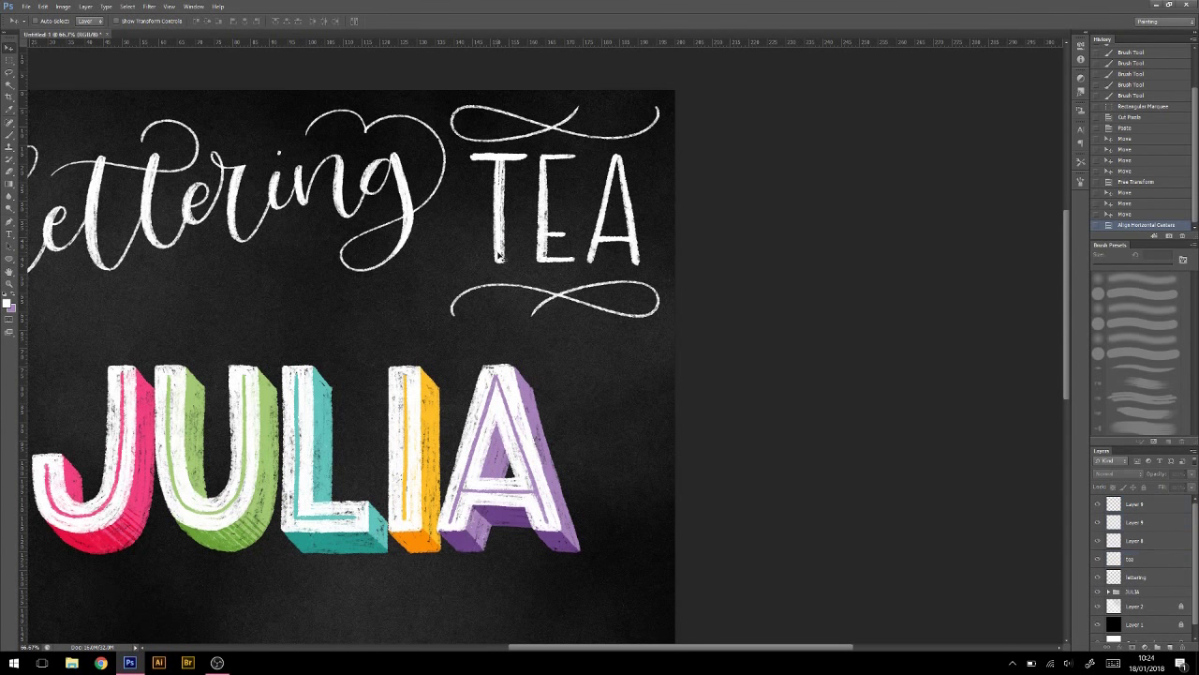
left_click(243, 20)
key("ctrl+minus")
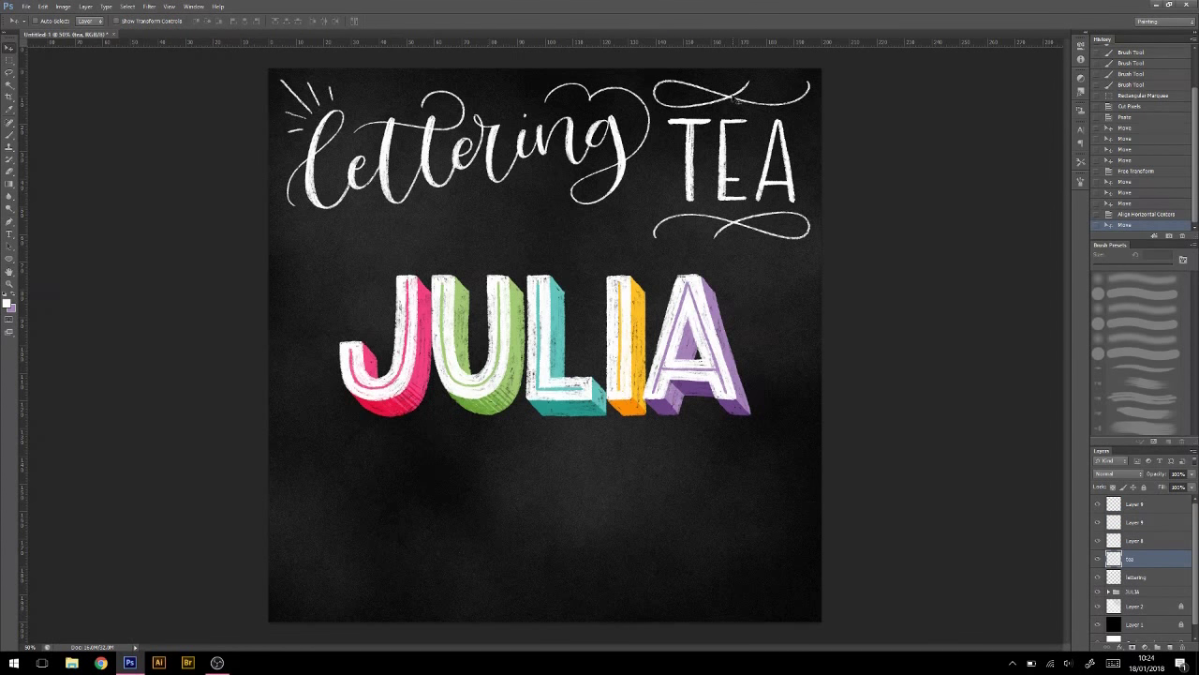
key("Delete")
left_click_drag(728, 200, 727, 243)
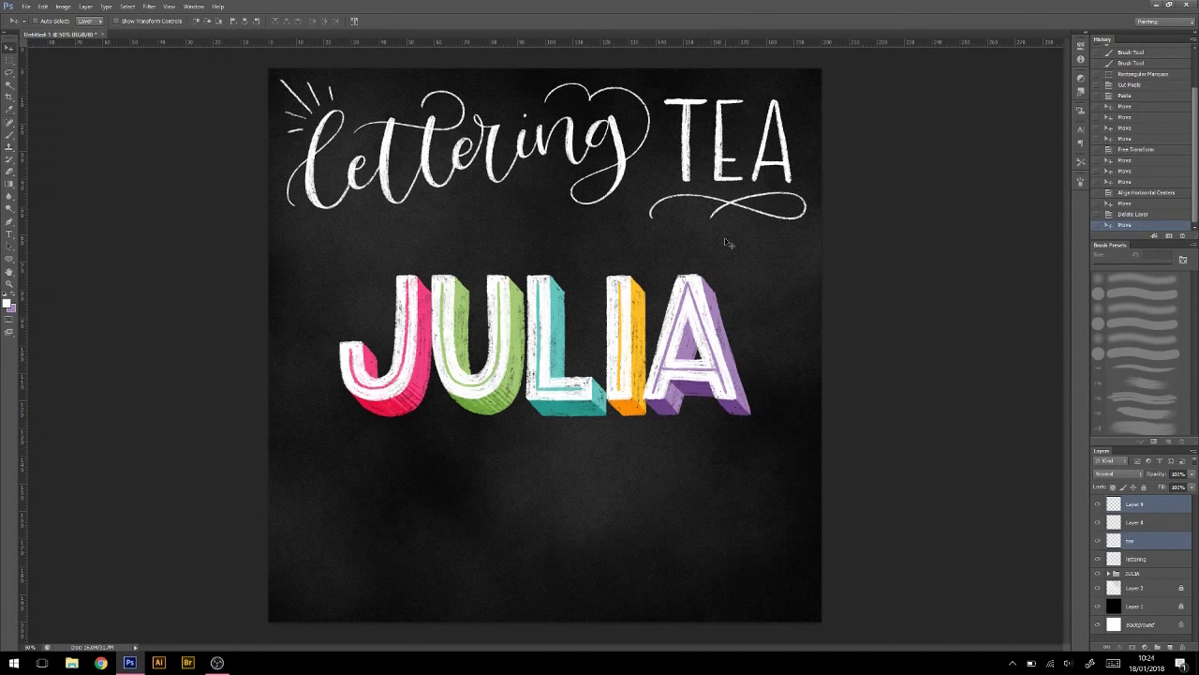
Step: Zoom in on JULIA and add a new empty layer
key("ctrl+plus")
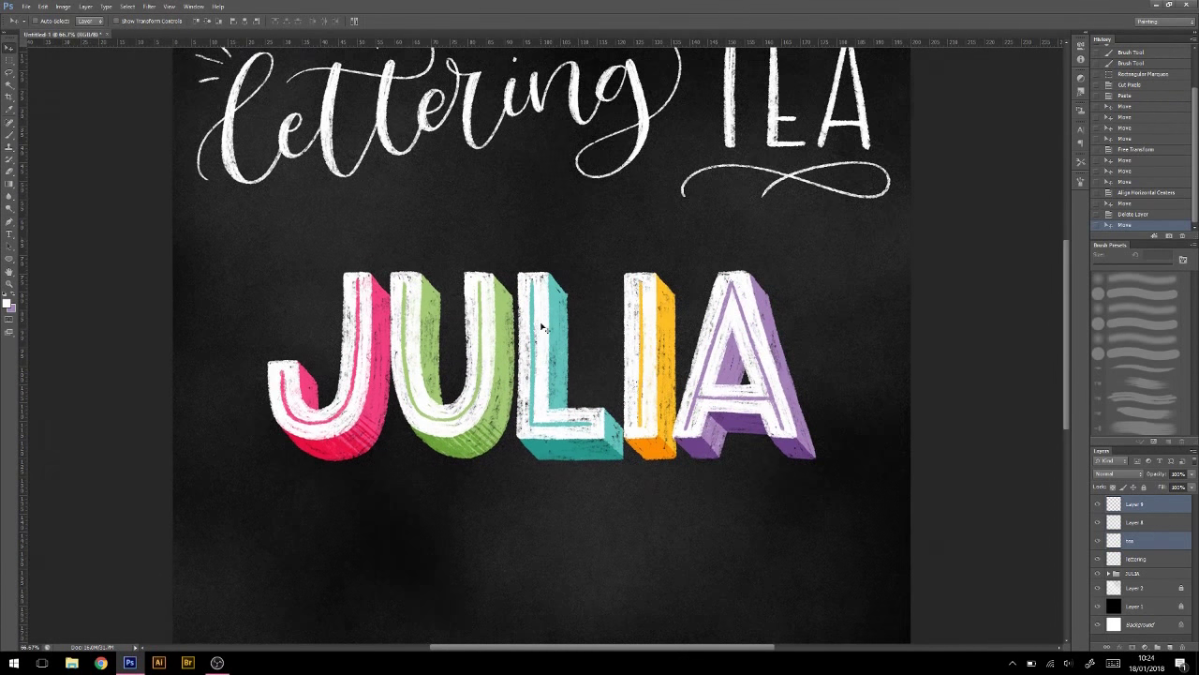
key("ctrl+plus")
key("ctrl+plus")
key("b")
key("ctrl+shift+alt+n")
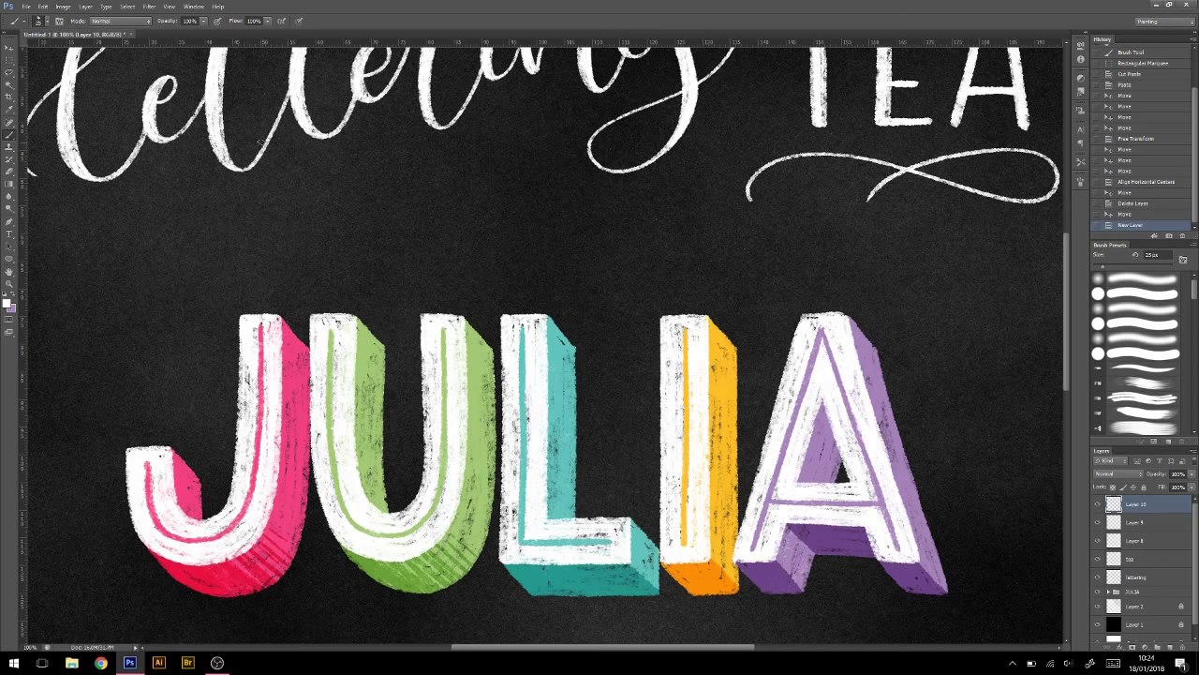
Step: Sketch SWEARING above JULIA, reposition it and lower the sketch's opacity
mouse_move(315, 169)
left_mouse_down()
mouse_move(285, 184)
mouse_move(318, 271)
mouse_move(264, 281)
left_mouse_up()
mouse_move(335, 159)
left_mouse_down()
mouse_move(351, 285)
mouse_move(375, 187)
left_mouse_up()
mouse_move(375, 188)
left_mouse_down()
mouse_move(409, 140)
mouse_move(429, 283)
mouse_move(501, 110)
mouse_move(529, 286)
left_mouse_up()
mouse_move(549, 164)
left_mouse_down()
mouse_move(553, 288)
mouse_move(599, 292)
left_mouse_up()
mouse_move(623, 192)
left_mouse_down()
mouse_move(623, 291)
mouse_move(693, 183)
left_mouse_up()
left_click_drag(749, 217, 735, 246)
key("ctrl+t")
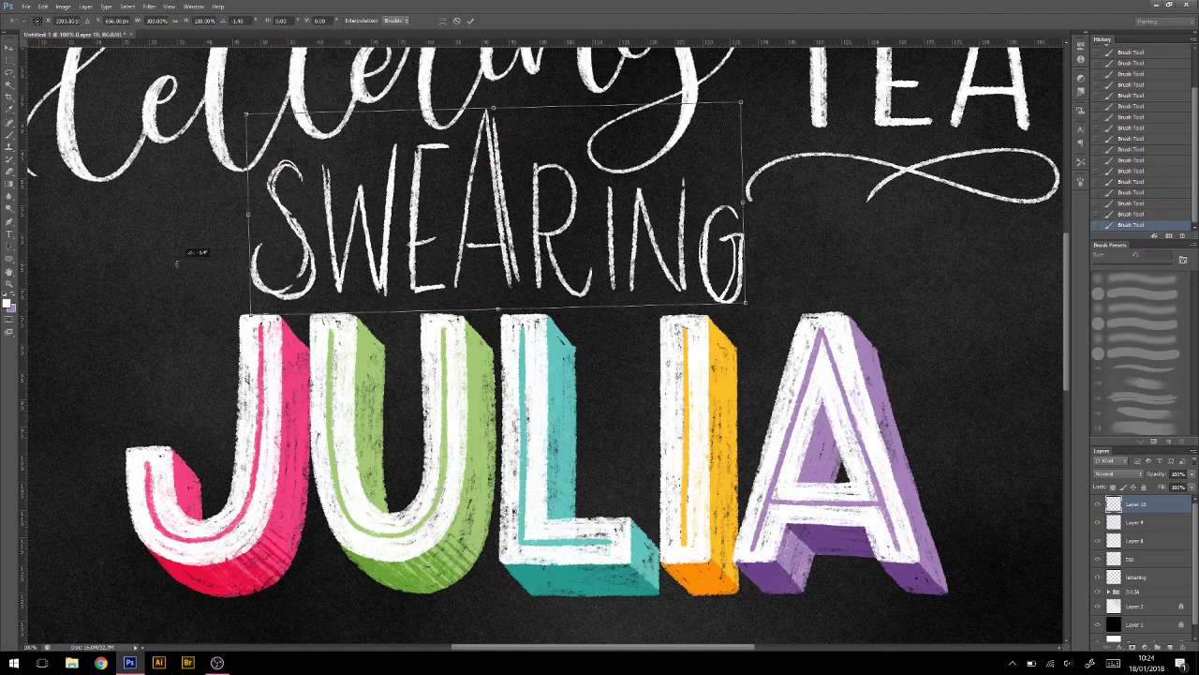
mouse_move(265, 136)
left_mouse_down()
mouse_move(251, 123)
mouse_move(264, 118)
left_mouse_up()
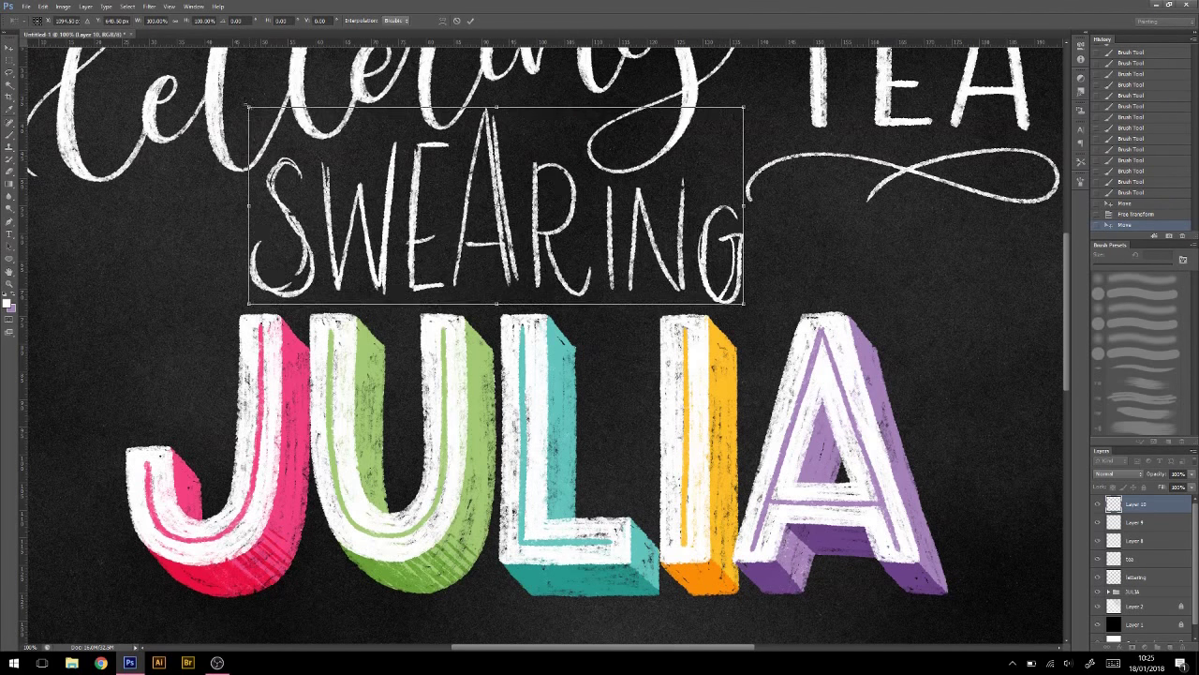
key("Return")
key("2")
key("3")
Step: On a new layer, trace the S, W and E in white chalk
left_click(1162, 646)
key("b")
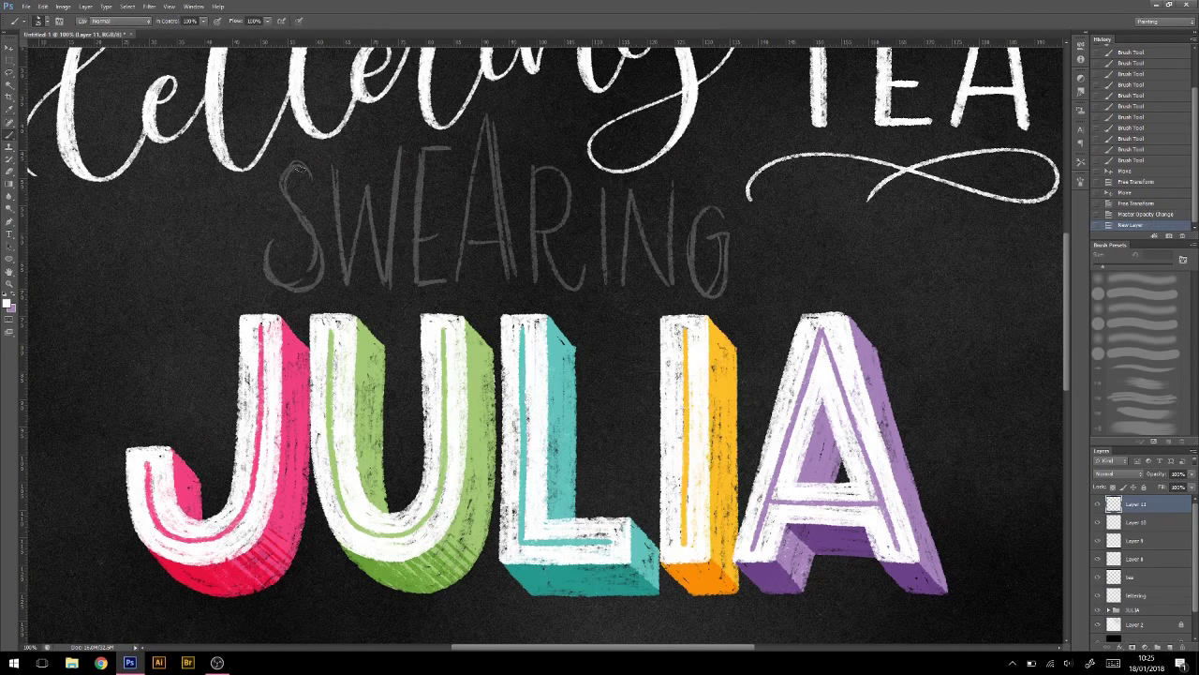
mouse_move(333, 159)
left_mouse_down()
mouse_move(345, 286)
mouse_move(367, 180)
mouse_move(385, 286)
mouse_move(398, 147)
left_mouse_up()
key("ctrl+z")
mouse_move(384, 285)
left_mouse_down()
mouse_move(405, 129)
mouse_move(395, 217)
left_mouse_up()
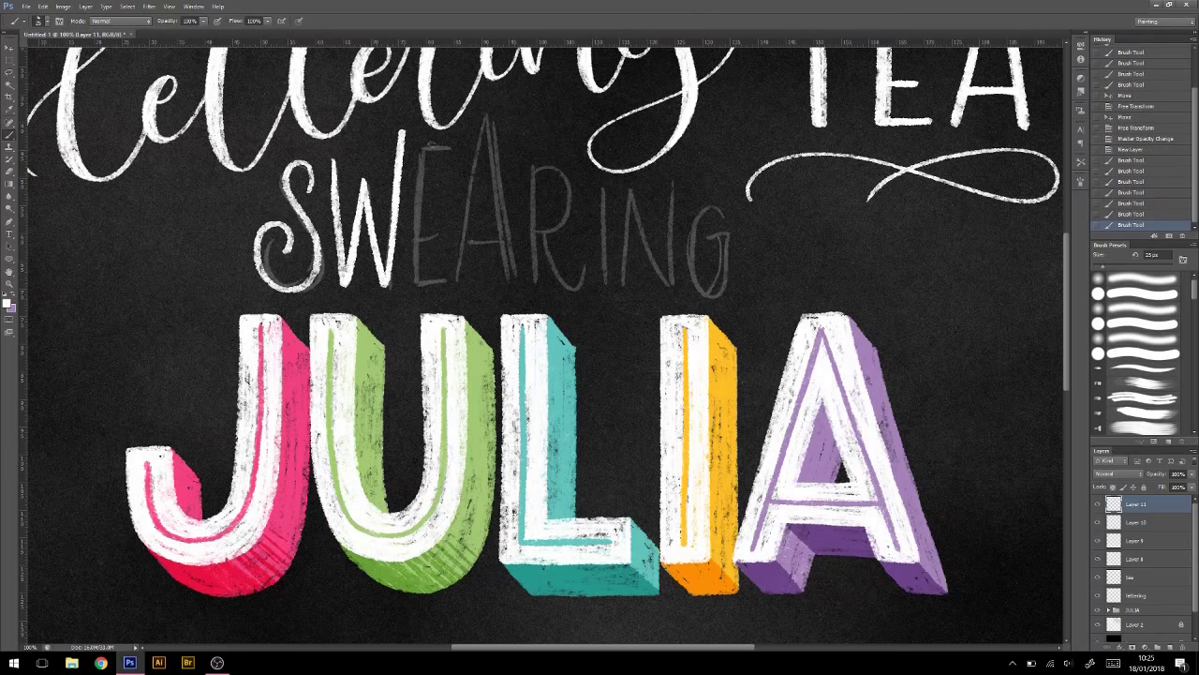
mouse_move(420, 149)
left_mouse_down()
mouse_move(455, 147)
mouse_move(450, 283)
left_mouse_up()
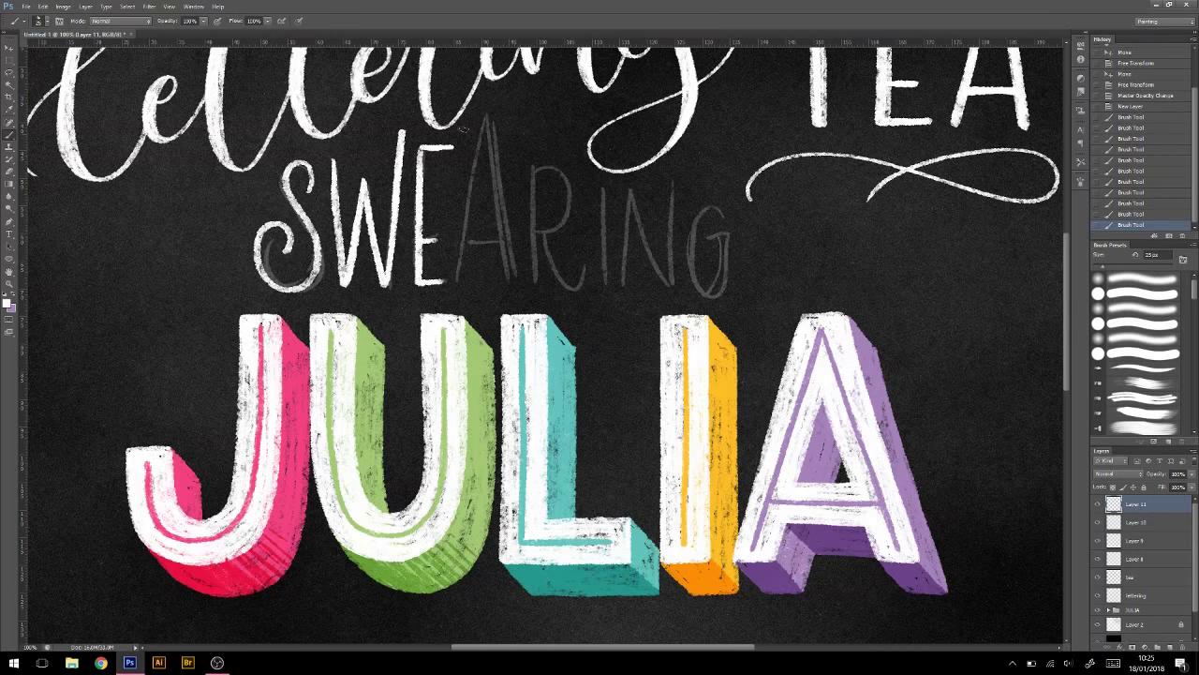
mouse_move(486, 122)
left_mouse_down()
mouse_move(458, 283)
mouse_move(487, 120)
mouse_move(516, 285)
left_mouse_up()
Step: Trace the A, R, N and G to finish the chalk SWEARING
key("ctrl+z")
key("ctrl+z")
mouse_move(481, 114)
left_mouse_down()
mouse_move(515, 285)
mouse_move(516, 274)
left_mouse_up()
left_click_drag(469, 243, 509, 242)
left_click_drag(533, 154, 532, 282)
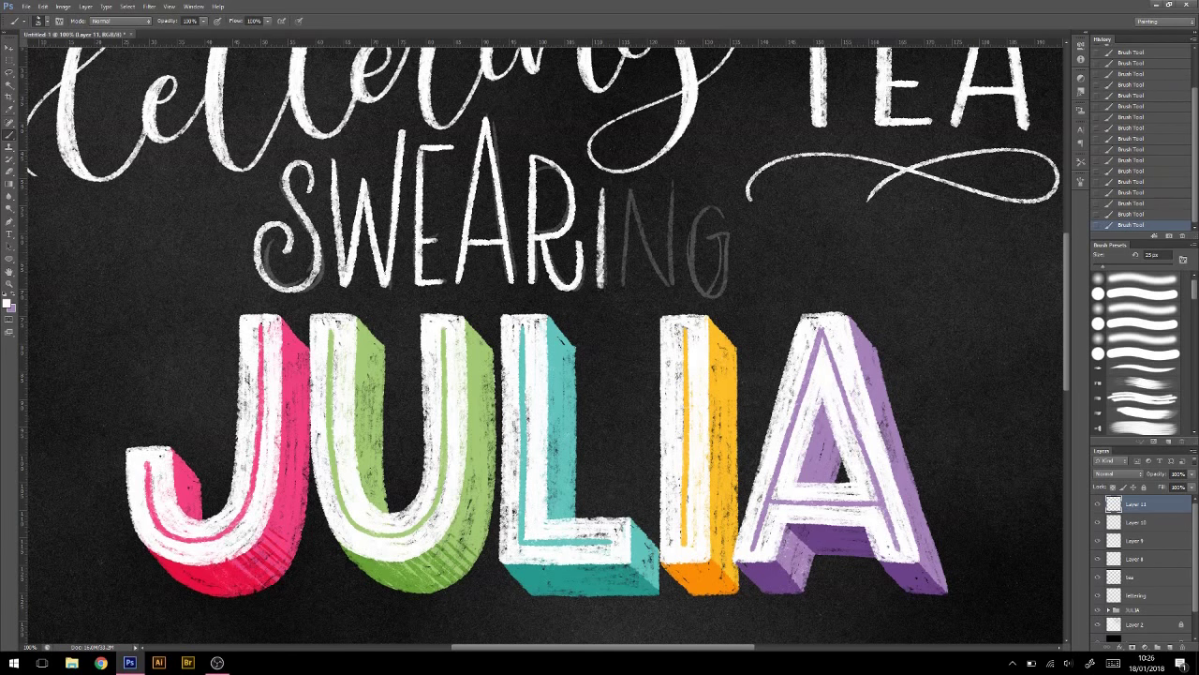
left_click_drag(668, 183, 669, 289)
left_click_drag(723, 191, 721, 281)
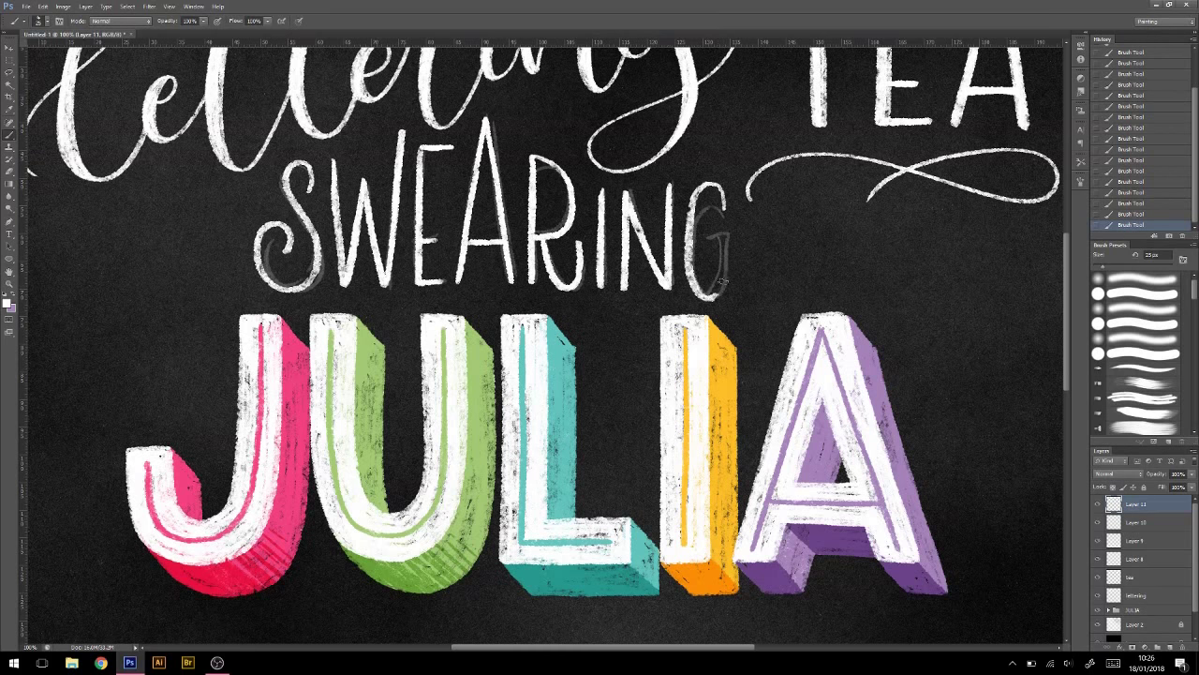
Step: Delete the faded sketch layer and adjust SWEARING's size and position
key("v")
key("Delete")
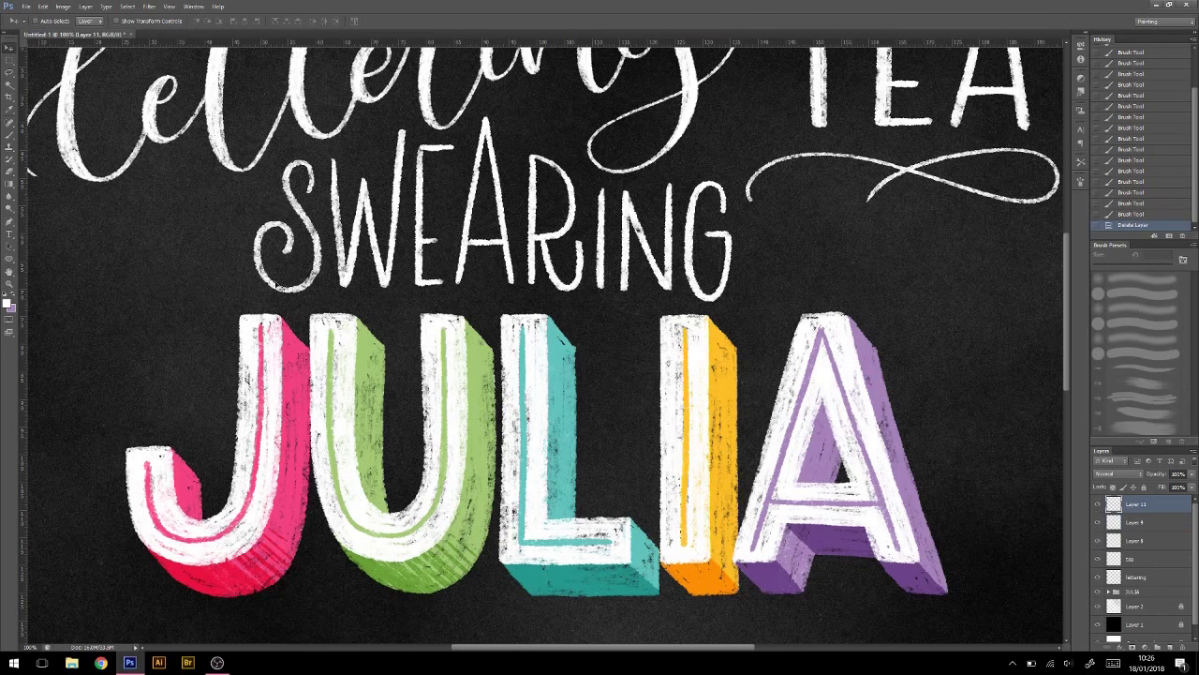
key("ctrl+t")
left_click_drag(249, 307, 281, 268)
key("Return")
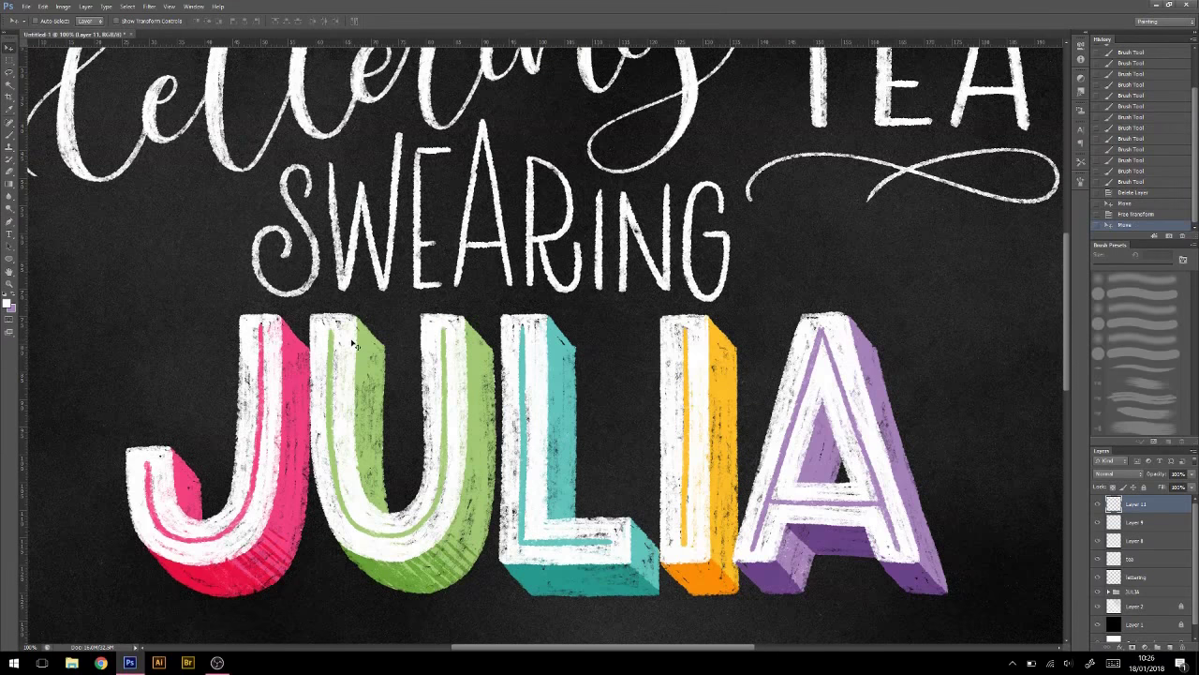
key("ctrl+minus")
key("ctrl+minus")
key("ctrl+plus")
Step: Add chalk emphasis dashes on both sides of SWEARING
key("b")
left_click_drag(316, 175, 343, 184)
mouse_move(301, 207)
left_mouse_down()
mouse_move(344, 204)
mouse_move(339, 224)
left_mouse_up()
mouse_move(691, 195)
left_mouse_down()
mouse_move(721, 182)
mouse_move(721, 212)
left_mouse_up()
left_click_drag(693, 230, 706, 245)
Step: Place SWEARING between TEA and JULIA and name its layer 'swearing'
key("ctrl+minus")
key("v")
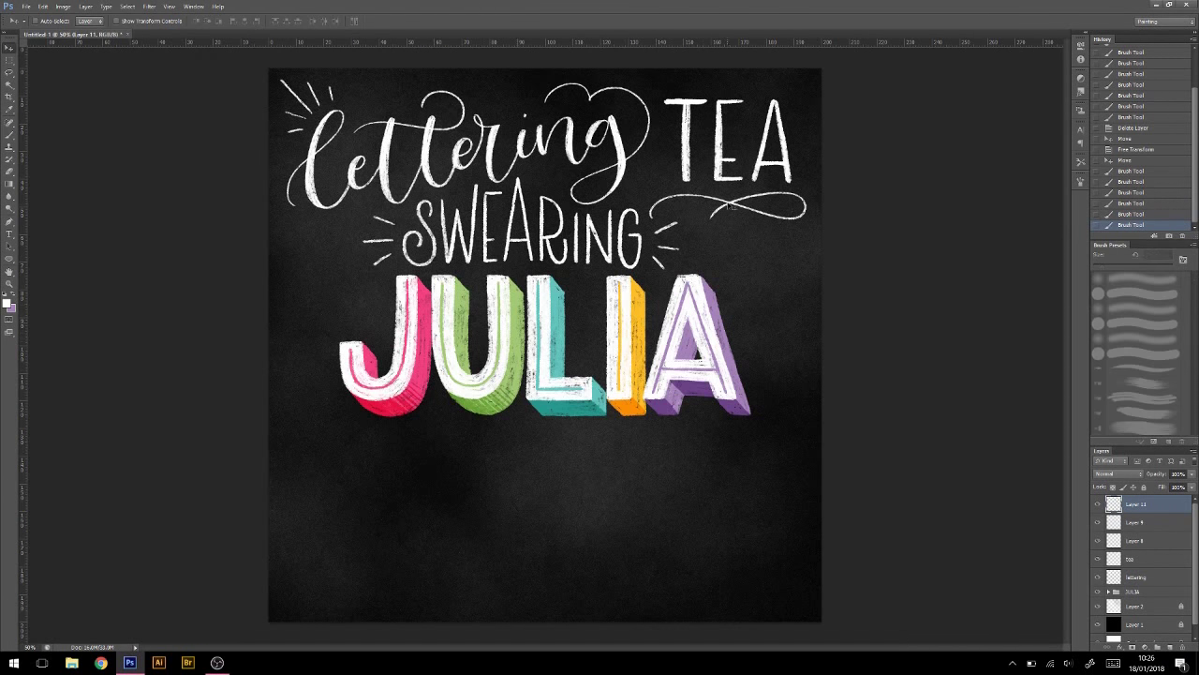
left_click_drag(714, 172, 719, 162)
type("swearing")
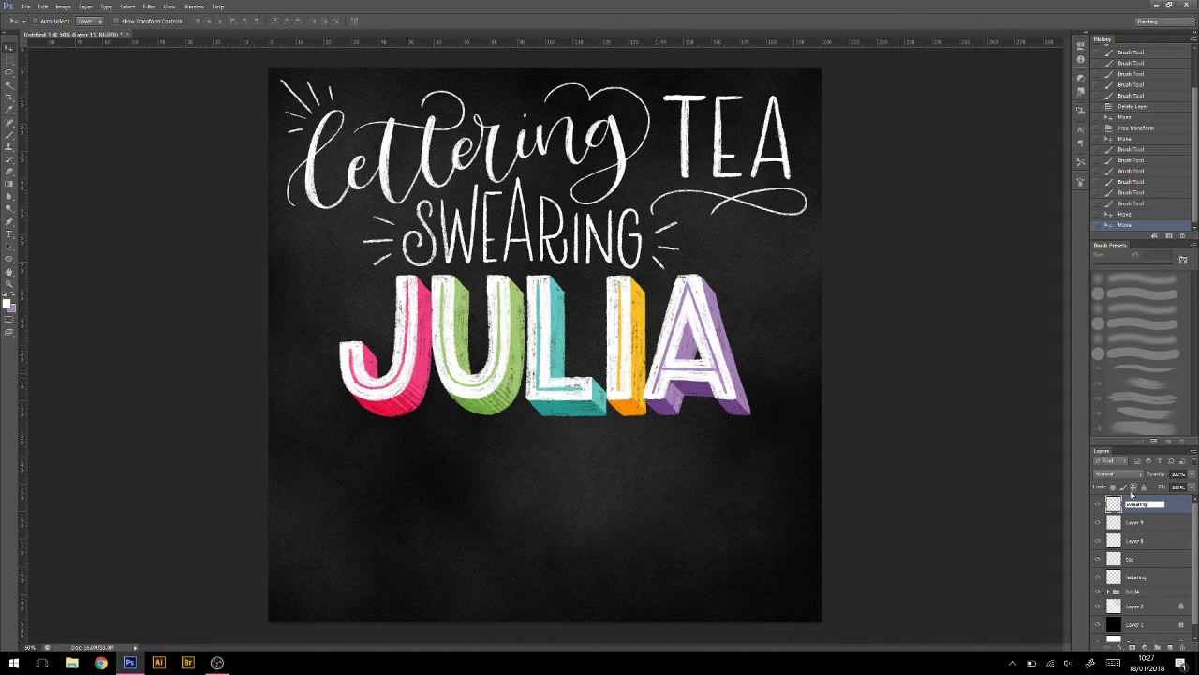
key("Return")
key("Up")
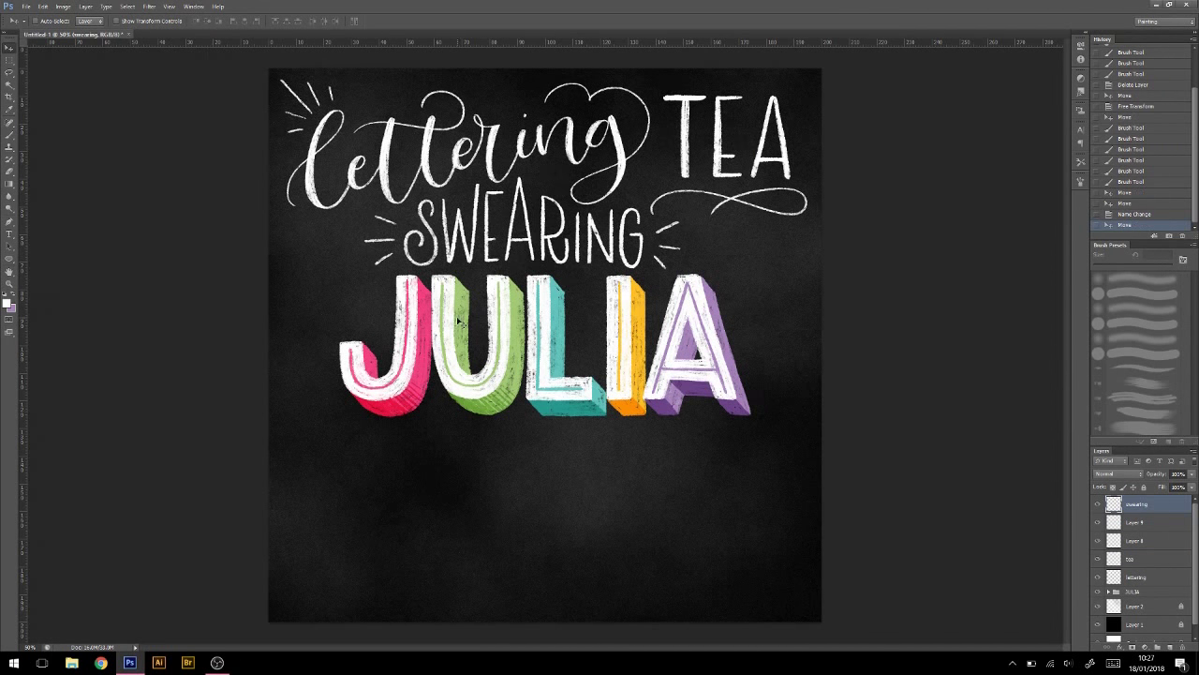
key("ctrl+plus")
Step: Sketch a banner guide below JULIA, straighten it into place, and fade it to 38% opacity
key("b")
left_click(1167, 643)
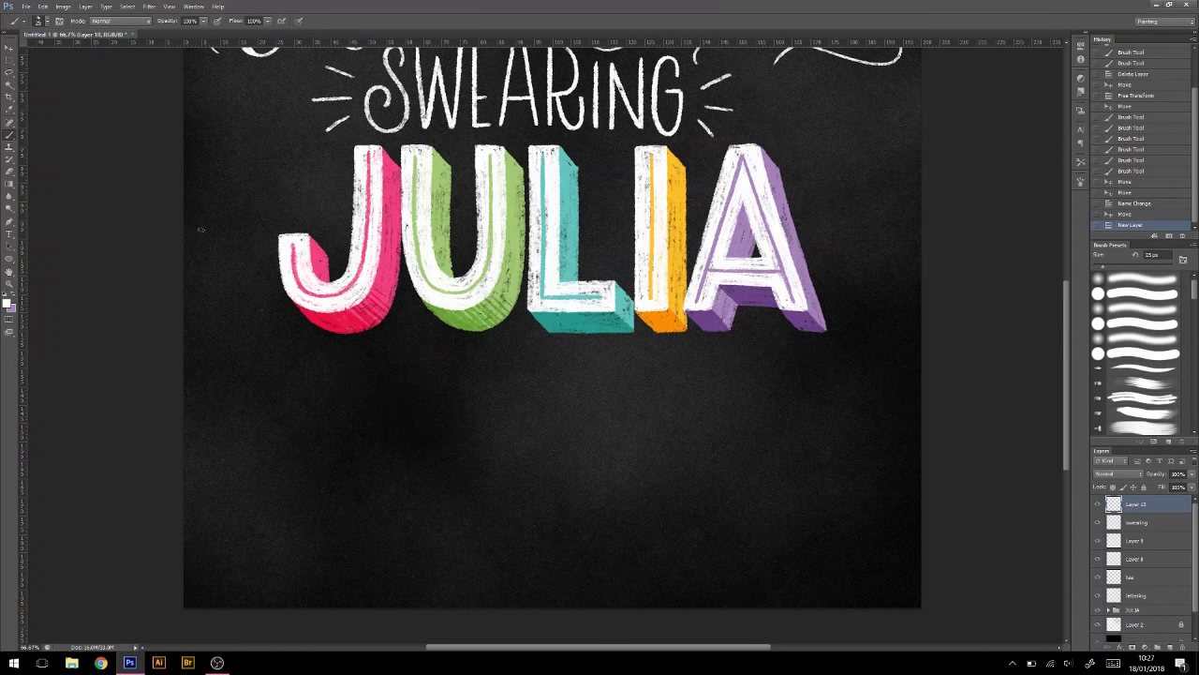
left_click_drag(356, 337, 400, 381)
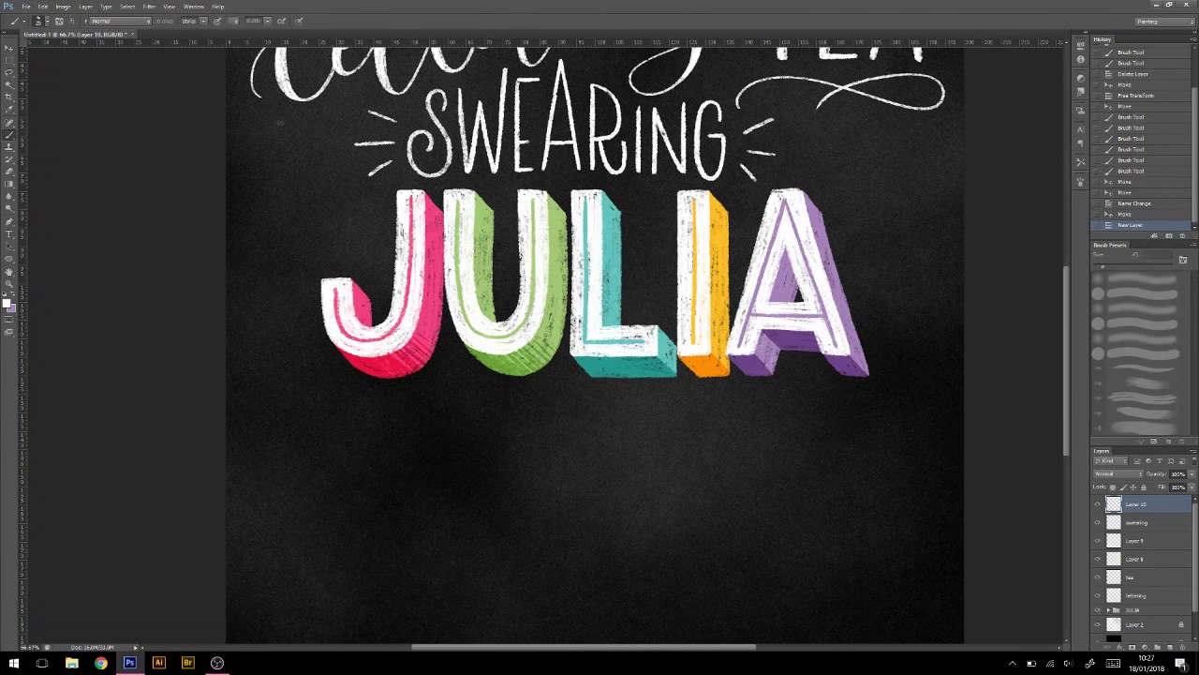
mouse_move(318, 155)
left_mouse_down()
mouse_move(326, 255)
mouse_move(281, 366)
left_mouse_up()
mouse_move(245, 117)
left_mouse_down()
mouse_move(246, 361)
mouse_move(152, 332)
mouse_move(168, 149)
left_mouse_up()
key("ctrl+t")
left_click_drag(300, 253, 449, 421)
key("ctrl+1")
key("Return")
key("v")
left_click_drag(1192, 473, 1158, 491)
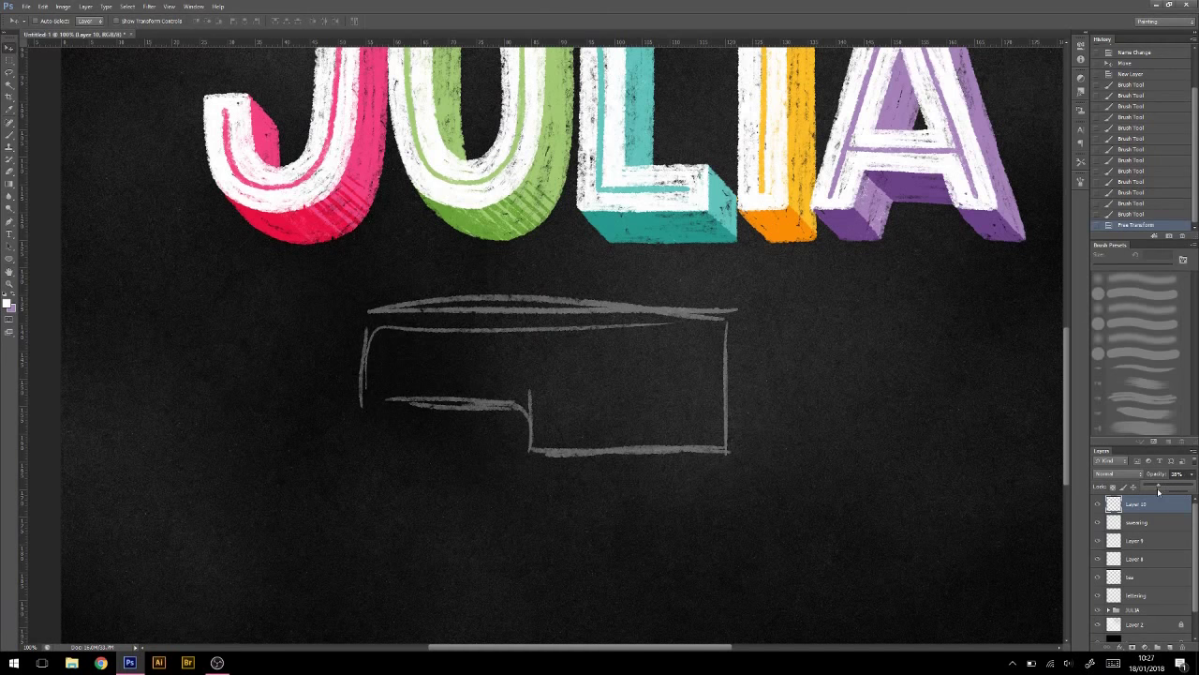
Step: On a new layer, letter SMOKED in chalk inside the banner guide
left_click(1170, 647)
key("b")
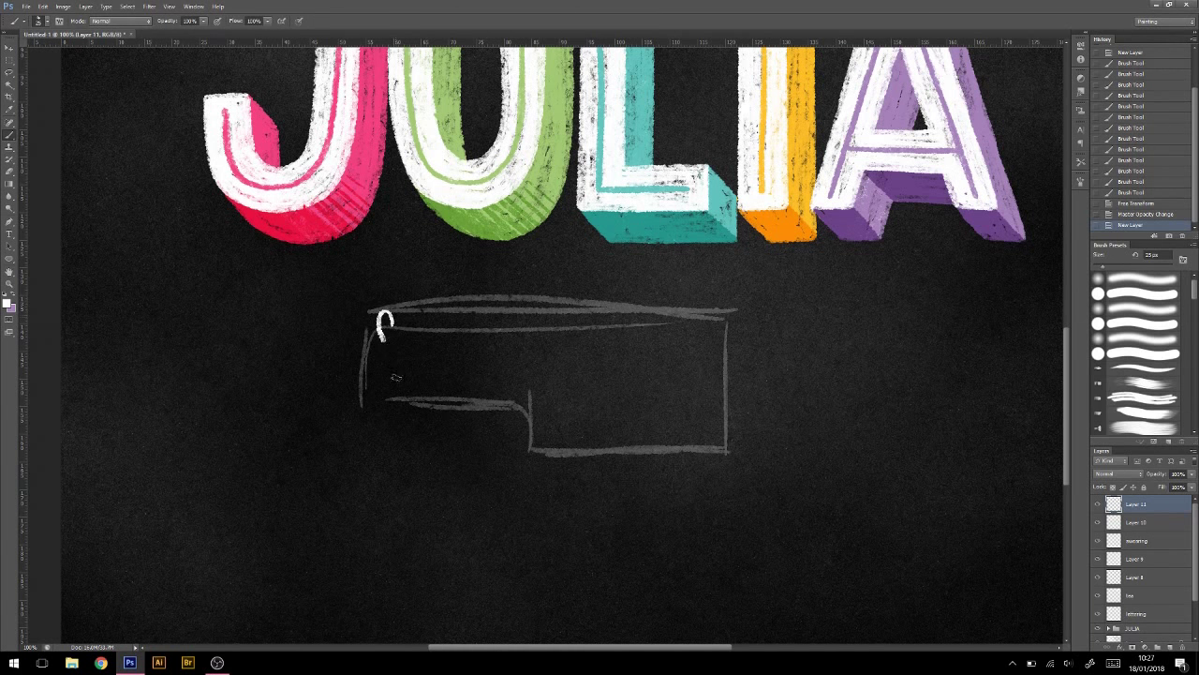
left_click_drag(378, 337, 373, 392)
mouse_move(408, 313)
left_mouse_down()
mouse_move(409, 397)
mouse_move(433, 318)
mouse_move(437, 399)
left_mouse_up()
left_click_drag(457, 309, 456, 311)
left_click_drag(486, 309, 484, 401)
mouse_move(511, 309)
left_mouse_down()
mouse_move(488, 354)
mouse_move(514, 403)
mouse_move(451, 374)
mouse_move(513, 406)
left_mouse_up()
mouse_move(513, 311)
left_mouse_down()
mouse_move(542, 360)
mouse_move(513, 405)
left_mouse_up()
Step: Letter CHEESE in chalk after SMOKED
left_click_drag(576, 315, 586, 450)
mouse_move(604, 311)
left_mouse_down()
mouse_move(604, 451)
mouse_move(633, 450)
left_mouse_up()
mouse_move(667, 313)
left_mouse_down()
mouse_move(668, 438)
mouse_move(701, 440)
left_mouse_up()
mouse_move(729, 311)
left_mouse_down()
mouse_move(712, 366)
mouse_move(721, 448)
mouse_move(760, 452)
left_mouse_up()
left_click_drag(756, 448, 783, 447)
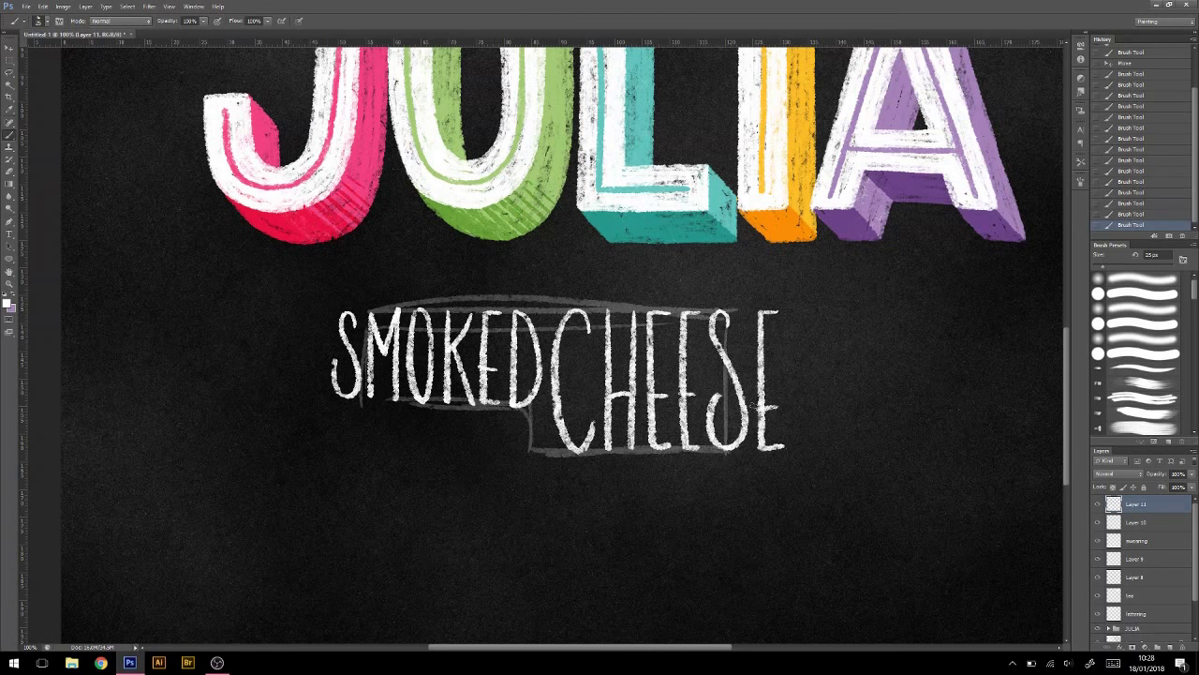
Step: Delete the sketch guide layer, then marquee SMOKED and level its skewed corner with Free Transform
left_click(1131, 526)
key("Delete")
left_click(1136, 504)
key("m")
left_click_drag(301, 301, 542, 416)
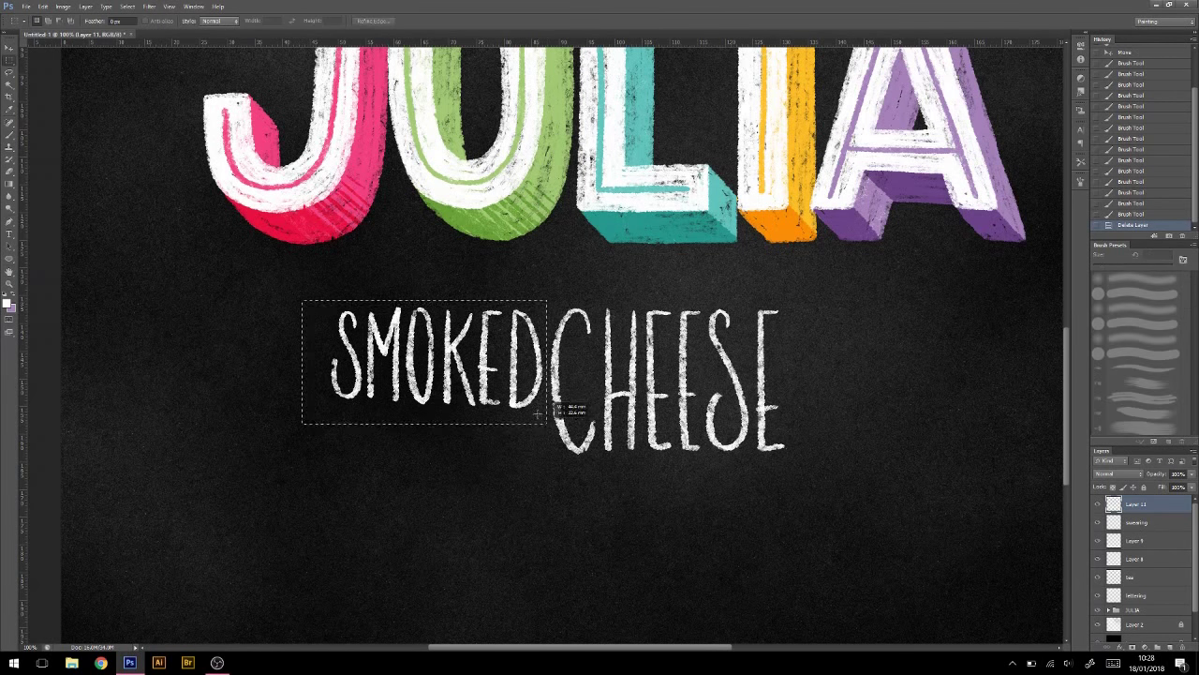
key("ctrl+t")
left_click_drag(303, 440, 303, 426)
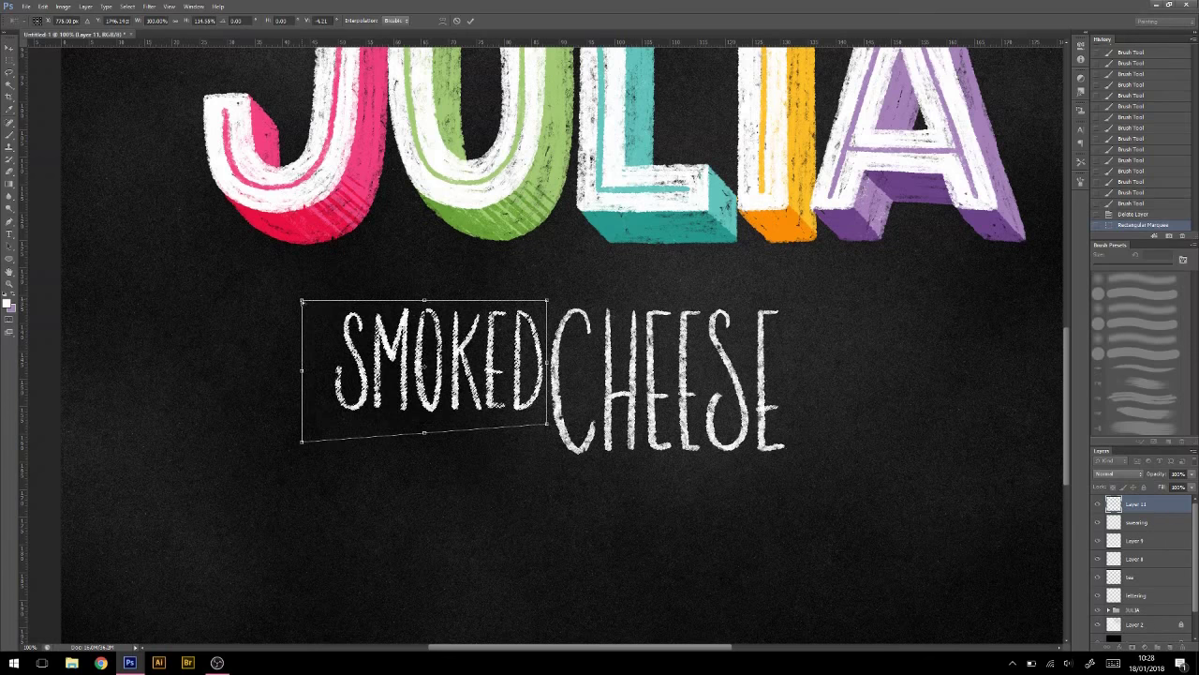
key("Return")
key("ctrl+d")
Step: Shift SMOKED slightly left and touch up the C and H of CHEESE
key("v")
key("m")
mouse_move(321, 308)
left_mouse_down()
mouse_move(549, 428)
mouse_move(477, 415)
left_mouse_up()
key("ctrl+d")
key("b")
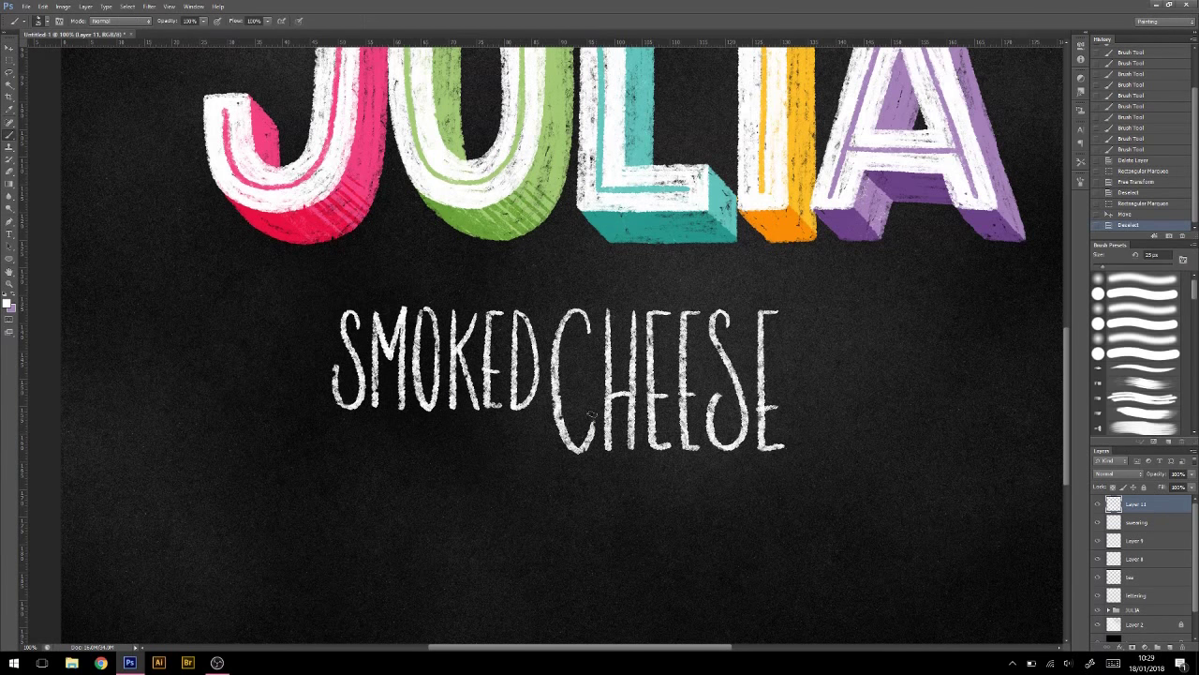
left_click_drag(592, 413, 562, 450)
left_click_drag(611, 311, 604, 361)
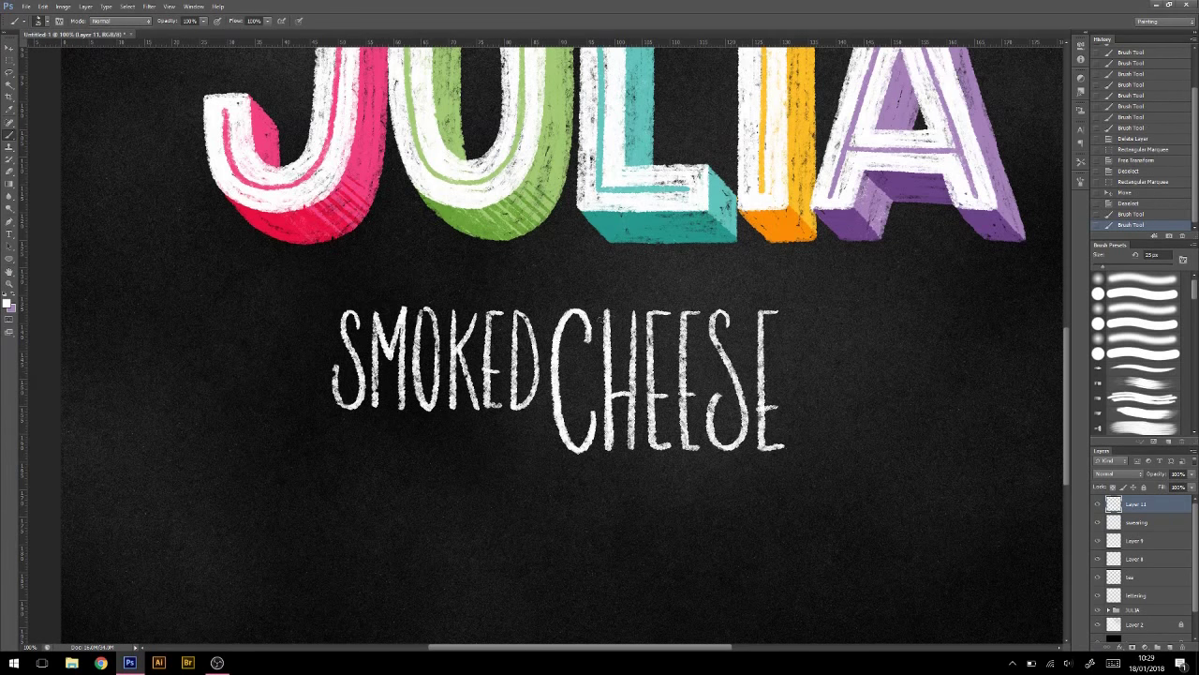
Step: Add final chalk strokes to the H and move SMOKED CHEESE to JULIA's left
left_click_drag(609, 319, 607, 448)
left_click_drag(633, 339, 632, 389)
key("v")
key("ctrl+minus")
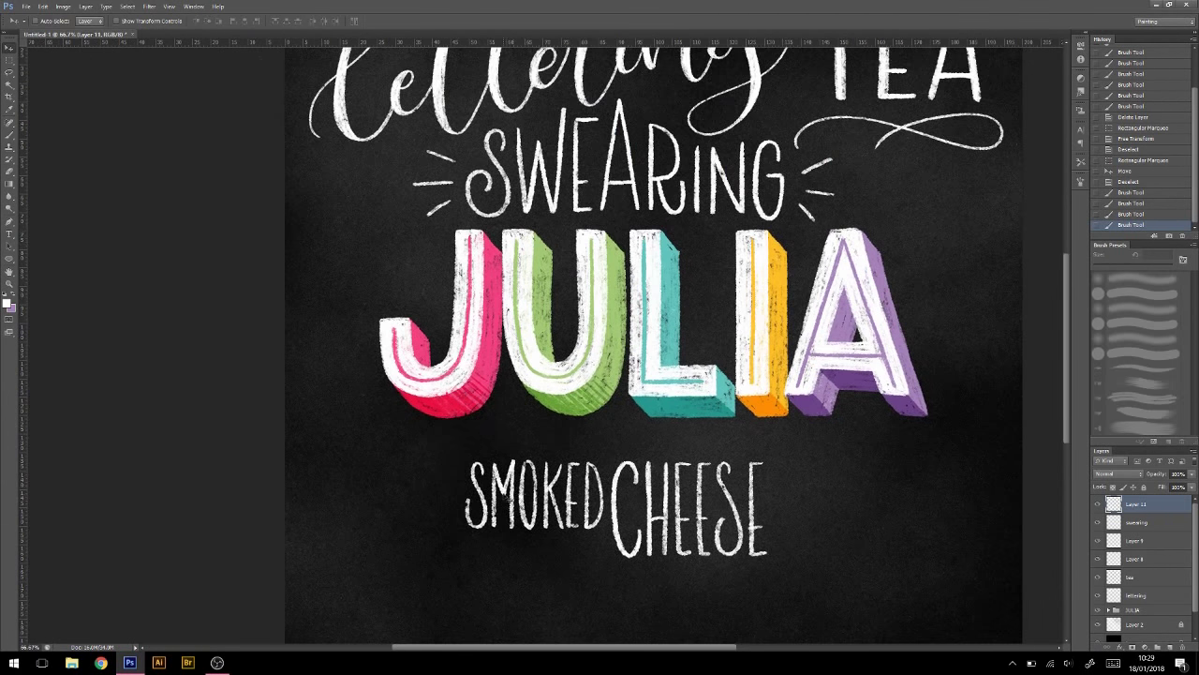
left_click_drag(614, 511, 473, 403)
Step: Rotate SMOKED CHEESE vertical, resize it beside JULIA, and name its layer cheese
key("ctrl+t")
left_click_drag(642, 469, 487, 571)
left_click_drag(455, 394, 392, 433)
key("Return")
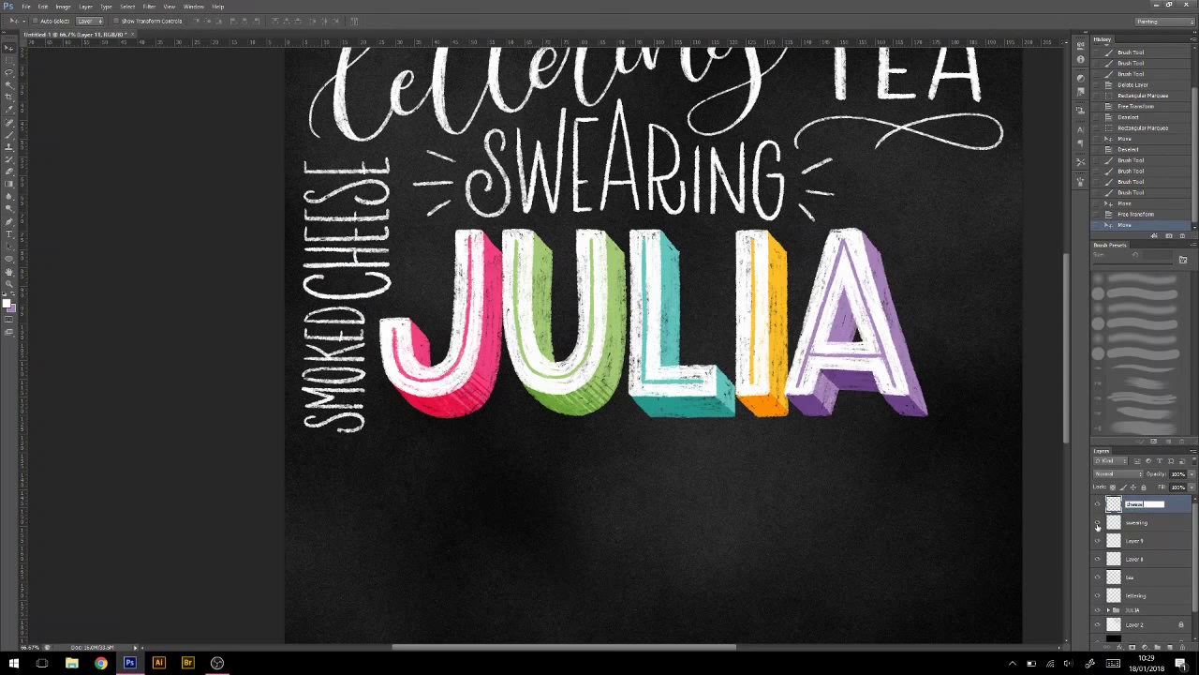
key("Return")
key("ctrl+0")
scroll(507, 379, "up", 1)
scroll(507, 379, "up", 2)
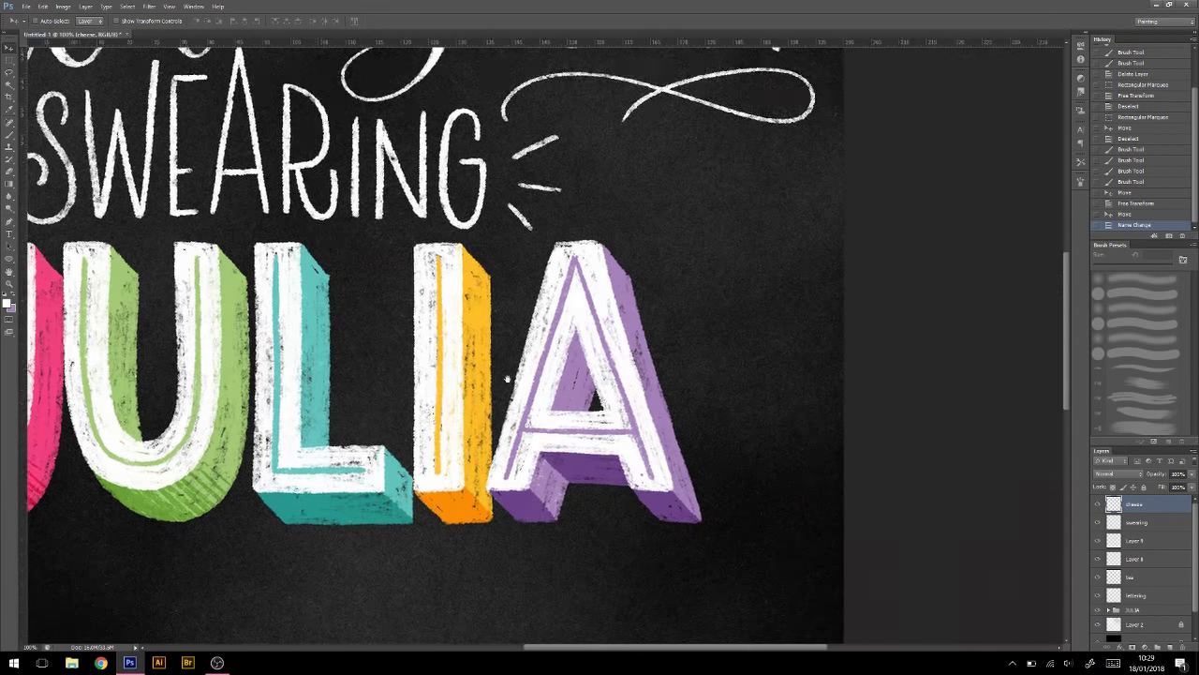
Step: On a new layer, paint a rough script 'skin care' draft right of SWEARING
left_click(1169, 647)
key("b")
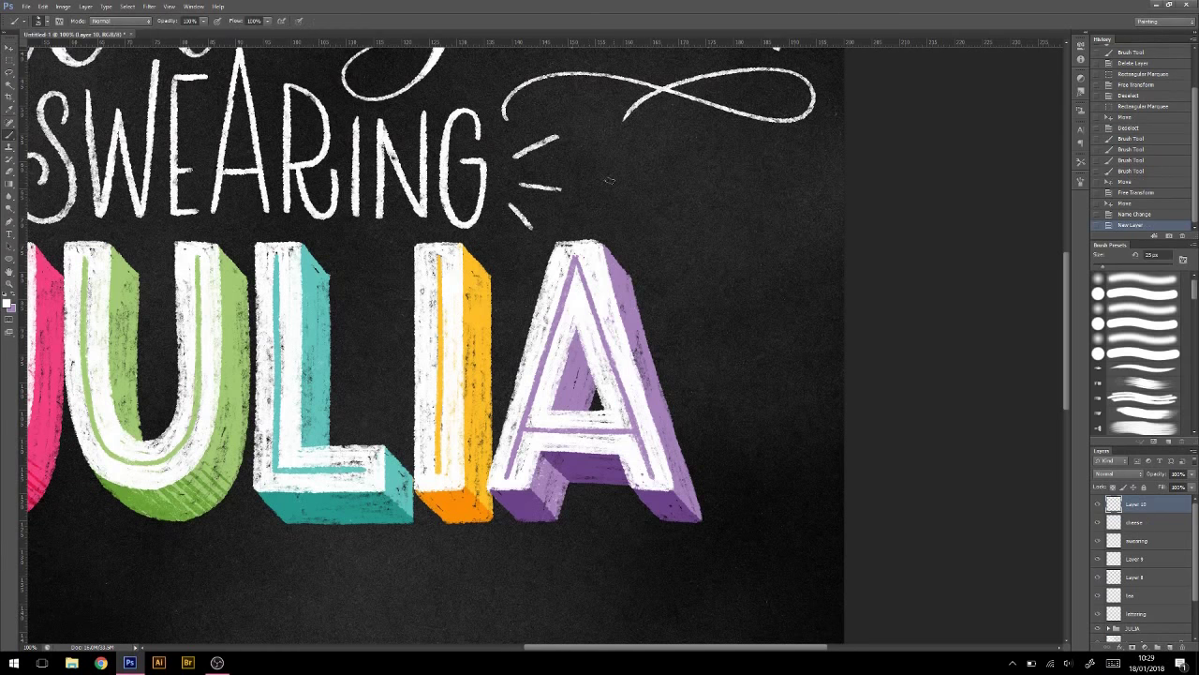
left_click_drag(616, 162, 607, 224)
mouse_move(684, 122)
left_mouse_down()
mouse_move(662, 230)
mouse_move(817, 235)
left_mouse_up()
left_click(734, 159)
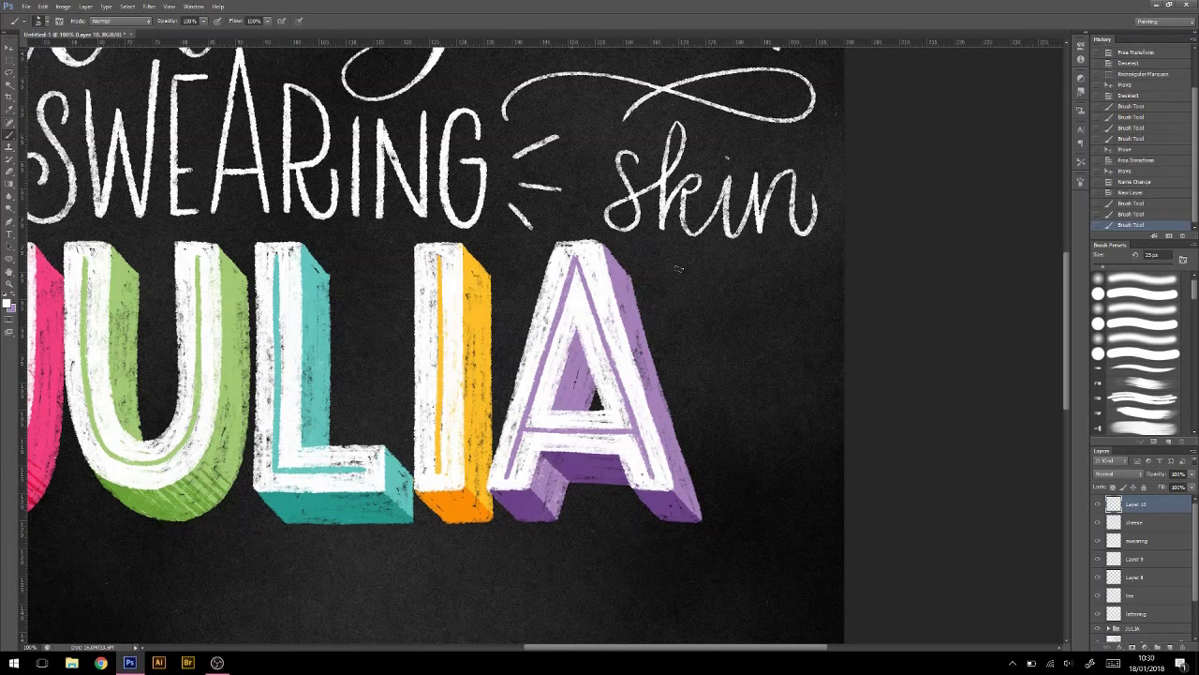
left_click_drag(693, 271, 740, 323)
left_click_drag(750, 267, 820, 298)
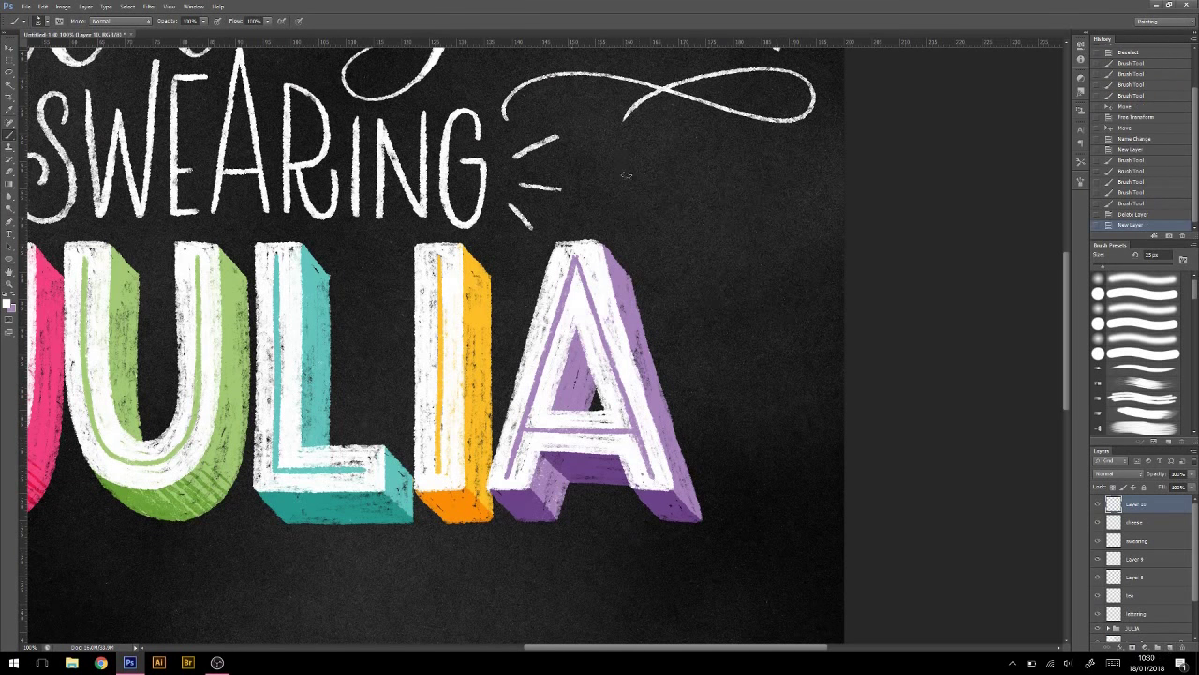
left_click_drag(650, 153, 638, 249)
left_click_drag(695, 140, 717, 249)
left_click_drag(712, 188, 822, 225)
mouse_move(708, 281)
left_mouse_down()
mouse_move(672, 356)
mouse_move(761, 348)
left_mouse_up()
left_click_drag(750, 267, 823, 286)
Step: Shift the skin care draft up and left and dim it as a guide
key("v")
left_click_drag(730, 235, 723, 223)
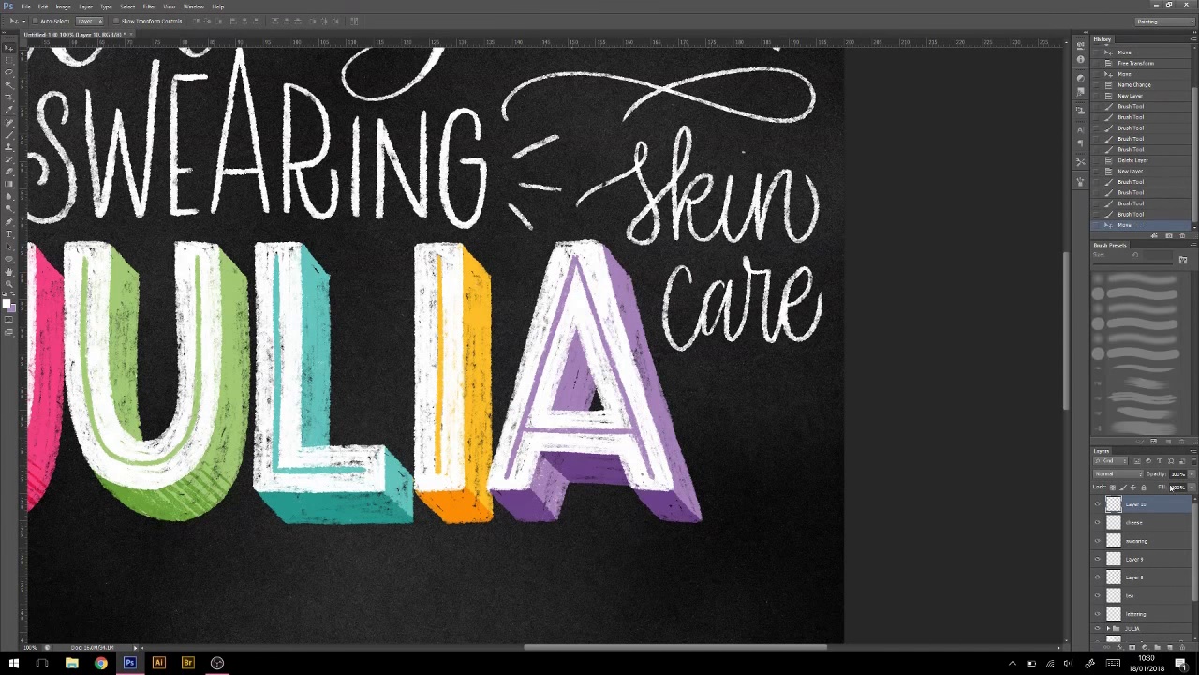
left_click_drag(1188, 489, 1161, 489)
key("ctrl+shift+alt+n")
key("ctrl+shift+alt+n")
key("Delete")
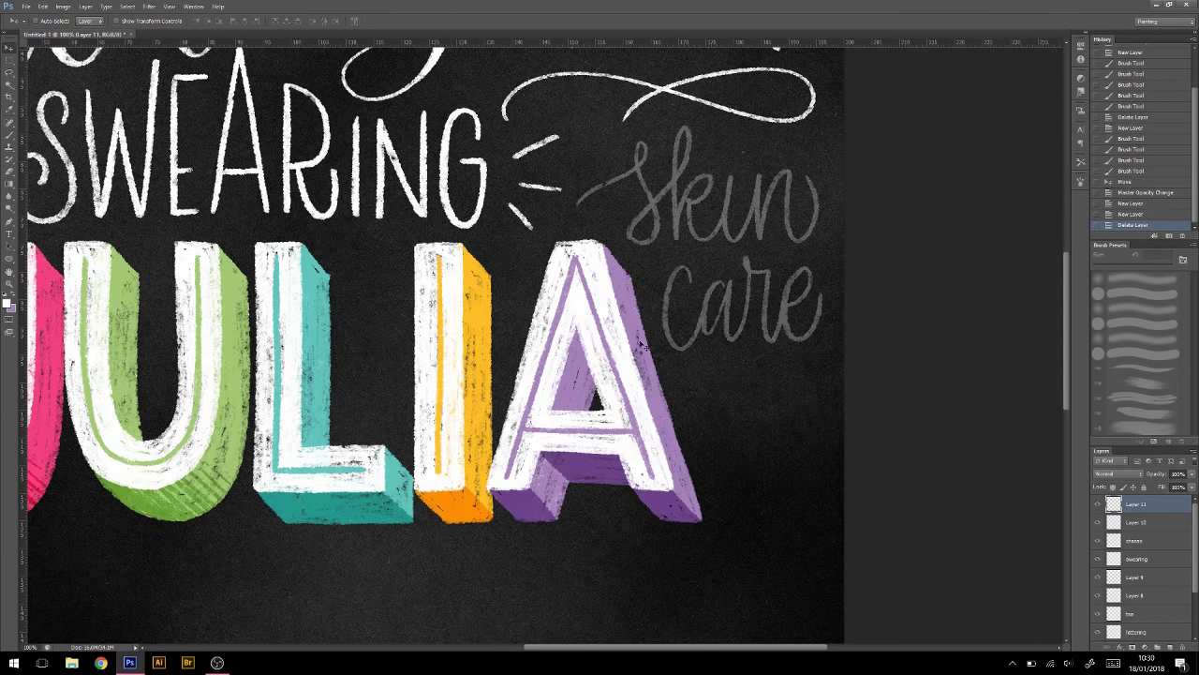
Step: Trace 'skin care' in chalk over the dimmed guide
key("b")
mouse_move(587, 222)
left_mouse_down()
mouse_move(650, 214)
mouse_move(671, 236)
left_mouse_up()
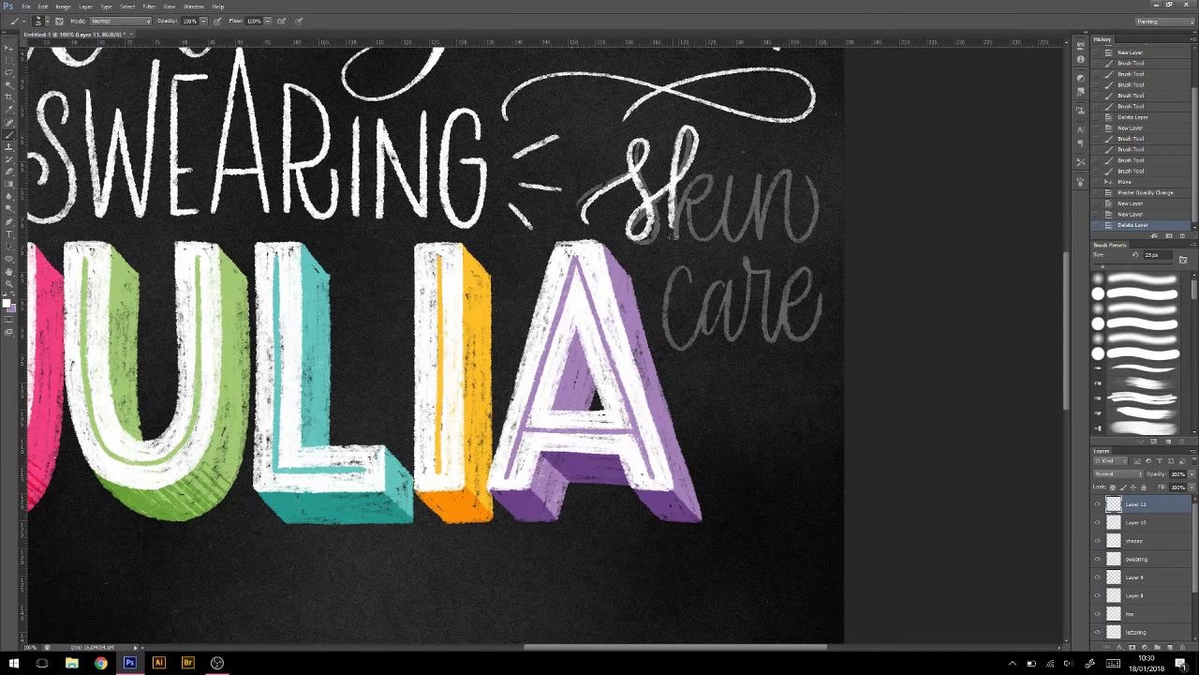
mouse_move(735, 182)
left_mouse_down()
mouse_move(740, 236)
mouse_move(825, 220)
left_mouse_up()
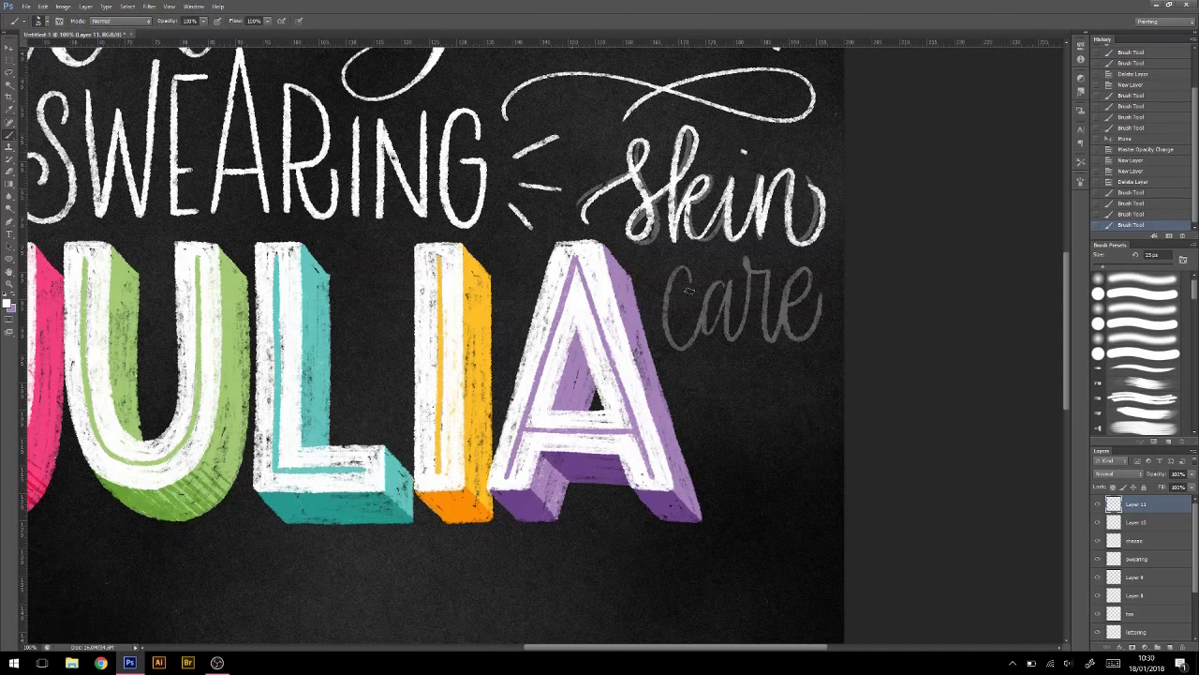
left_click_drag(689, 273, 676, 339)
key("ctrl+z")
left_click_drag(690, 273, 676, 339)
left_click_drag(723, 281, 709, 326)
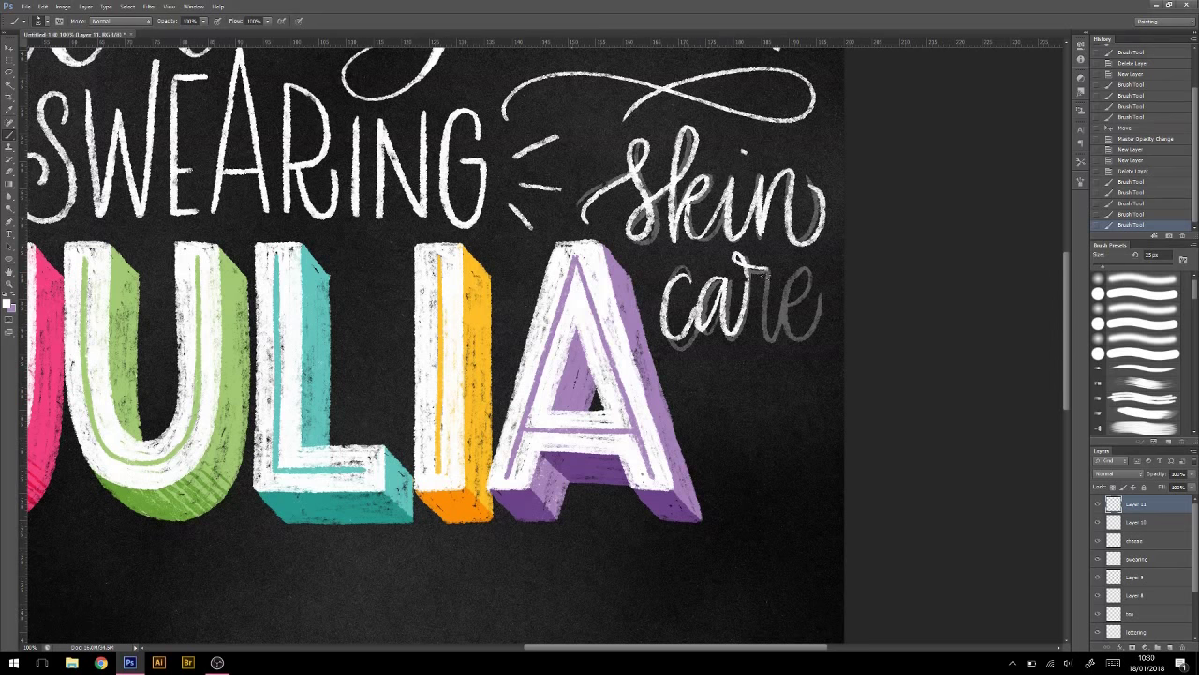
mouse_move(761, 281)
left_mouse_down()
mouse_move(783, 285)
mouse_move(821, 333)
left_mouse_up()
Step: Delete the guide and traced layers and start a fresh empty lettering layer
key("alt+bracketleft")
key("Delete")
key("ctrl+minus")
key("ctrl+minus")
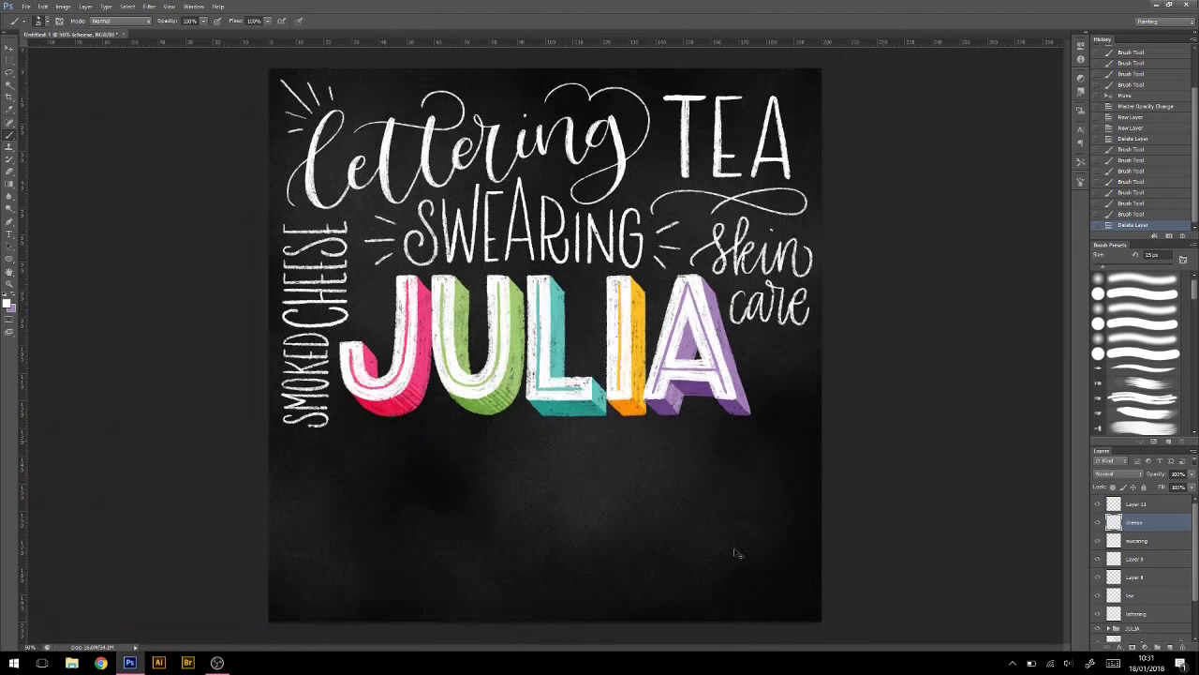
key("ctrl+plus")
left_click_drag(735, 554, 556, 622)
key("alt+bracketright")
key("Delete")
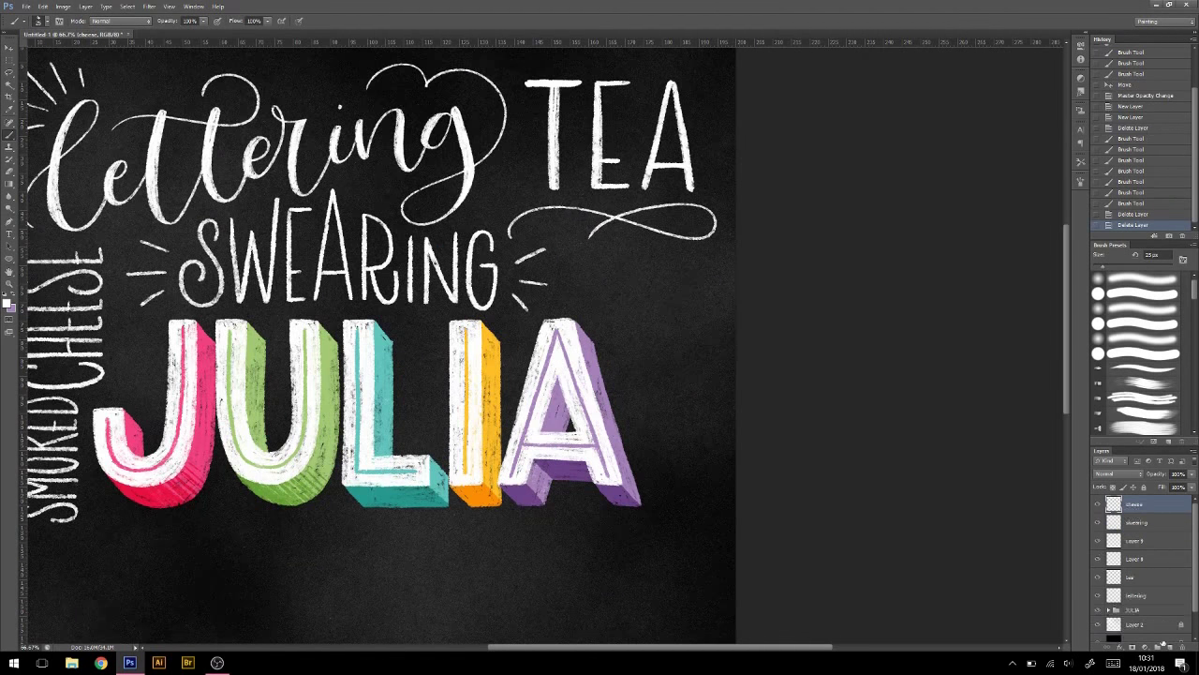
key("ctrl+shift+alt+n")
scroll(541, 306, "up", 2)
scroll(541, 307, "up", 2)
scroll(542, 306, "down", 2)
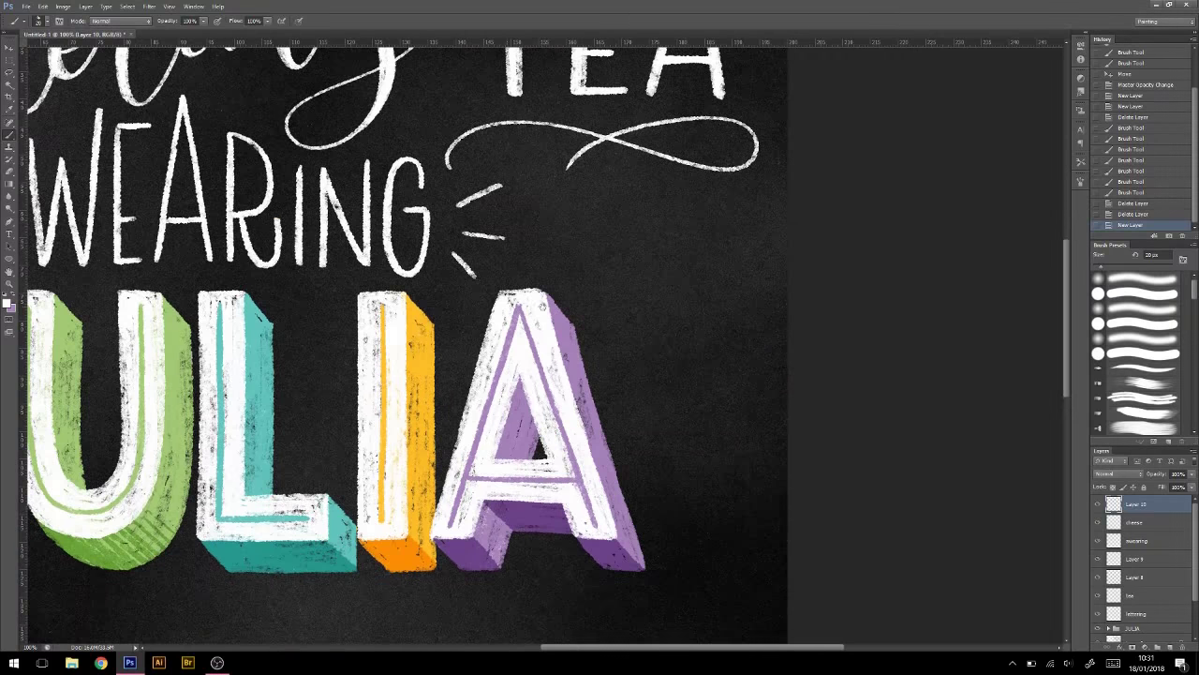
scroll(541, 306, "down", 1)
Step: Paint chalk script 'skin' with 'care' below it, beside SWEARING
mouse_move(538, 122)
left_mouse_down()
mouse_move(518, 222)
mouse_move(564, 220)
left_mouse_up()
left_click_drag(568, 169, 600, 223)
mouse_move(607, 162)
left_mouse_down()
mouse_move(673, 188)
mouse_move(680, 215)
left_mouse_up()
key("ctrl+z")
left_click(559, 143)
mouse_move(565, 253)
left_mouse_down()
mouse_move(568, 281)
mouse_move(684, 281)
left_mouse_up()
key("ctrl+z")
mouse_move(588, 265)
left_mouse_down()
mouse_move(600, 302)
mouse_move(692, 271)
left_mouse_up()
Step: Marquee the word 'care' and move it slightly up and left
key("m")
left_click_drag(504, 242, 705, 311)
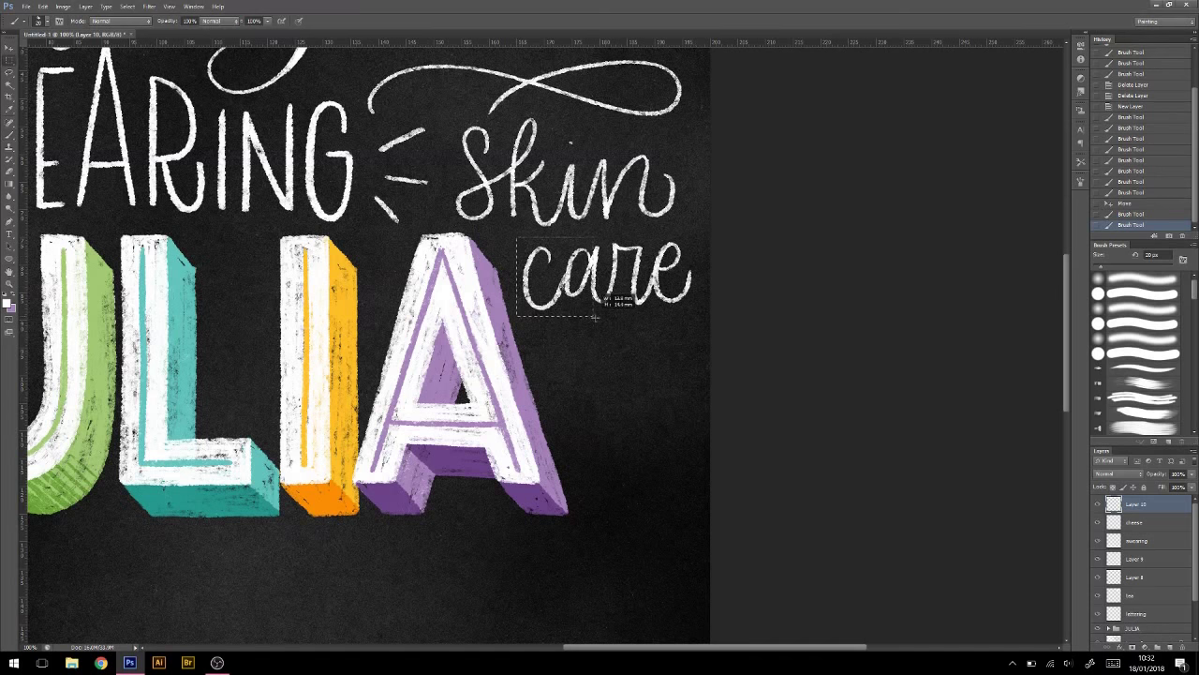
key("v")
left_click_drag(599, 281, 591, 274)
key("ctrl+d")
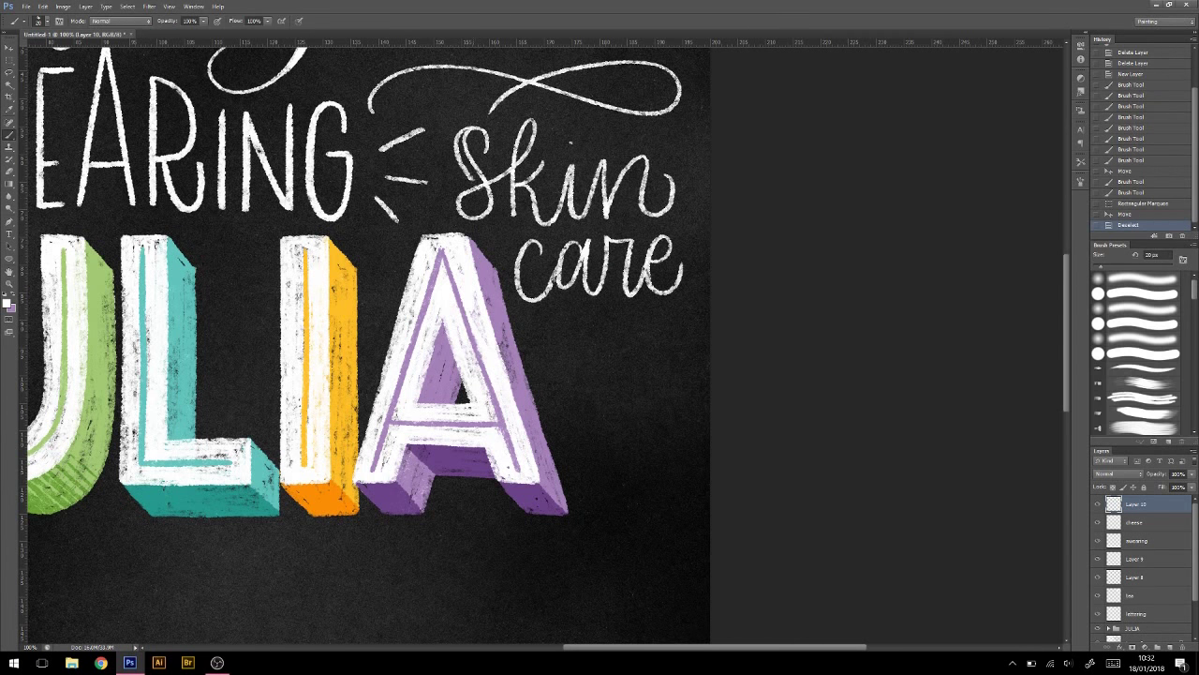
Step: Thicken the downstrokes of the k, i and n in skin and of care
left_click_drag(487, 175, 470, 218)
mouse_move(568, 163)
left_mouse_down()
mouse_move(564, 208)
mouse_move(596, 221)
left_mouse_up()
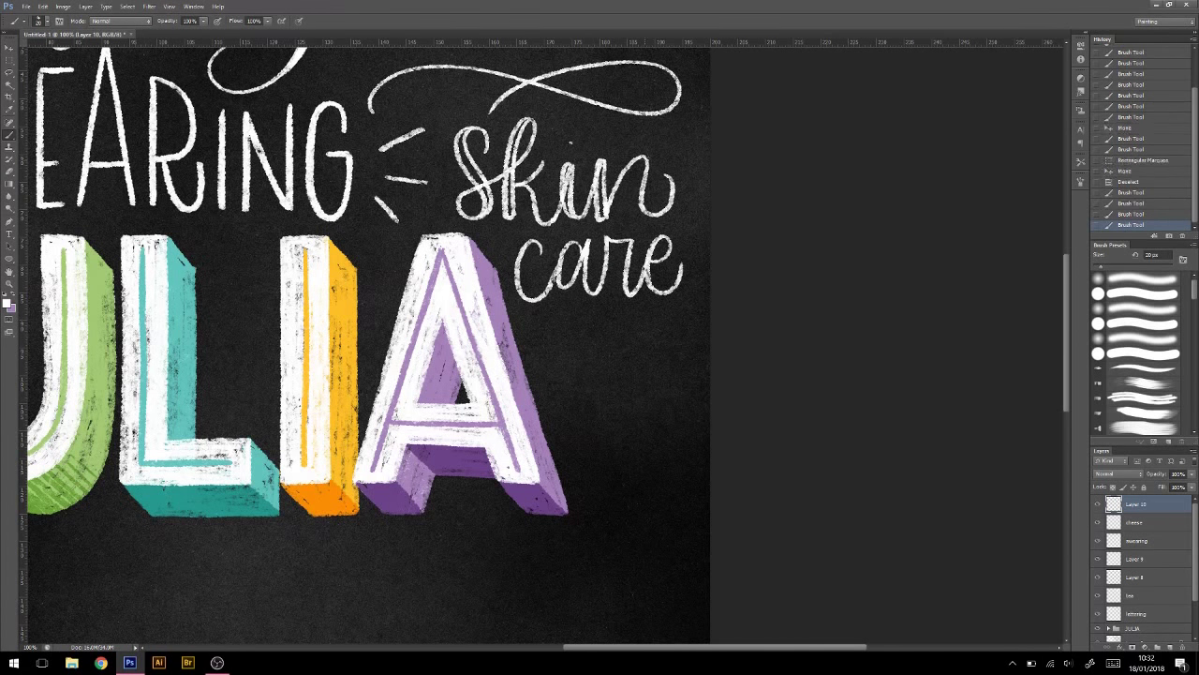
left_click_drag(655, 156, 646, 216)
mouse_move(573, 242)
left_mouse_down()
mouse_move(553, 285)
mouse_move(588, 292)
left_mouse_up()
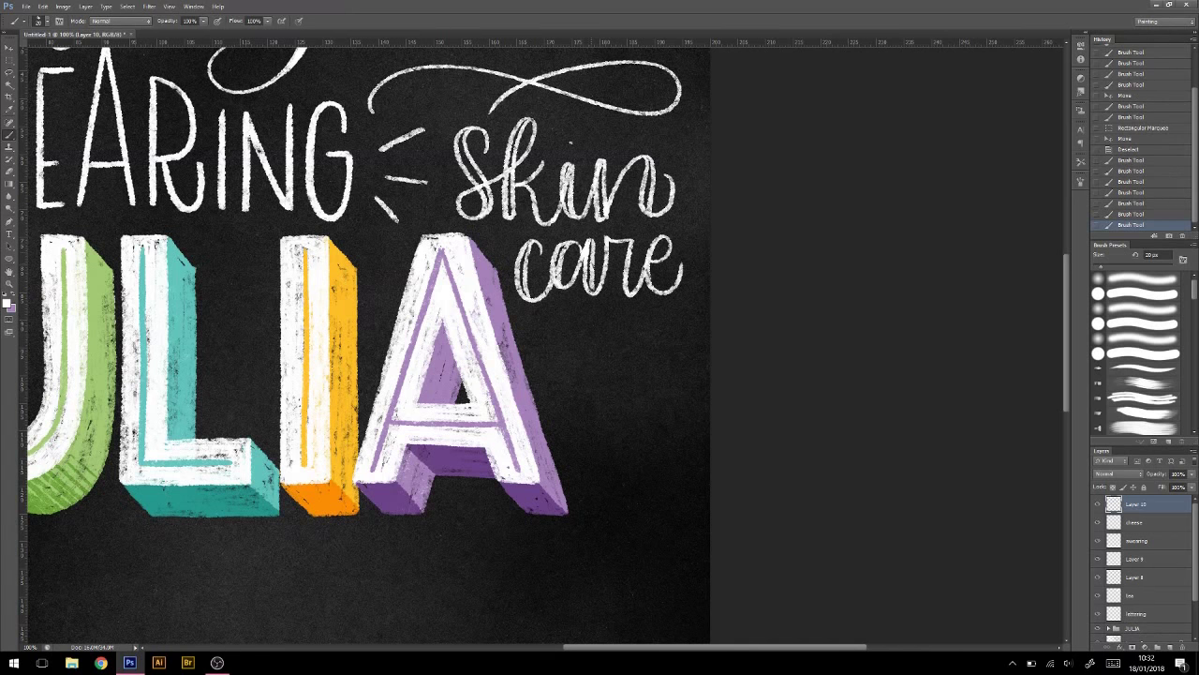
mouse_move(626, 241)
left_mouse_down()
mouse_move(616, 296)
mouse_move(640, 292)
left_mouse_up()
Step: Free Transform the lettering to fit, nudge it into place, and name the layer skin care
key("ctrl+0")
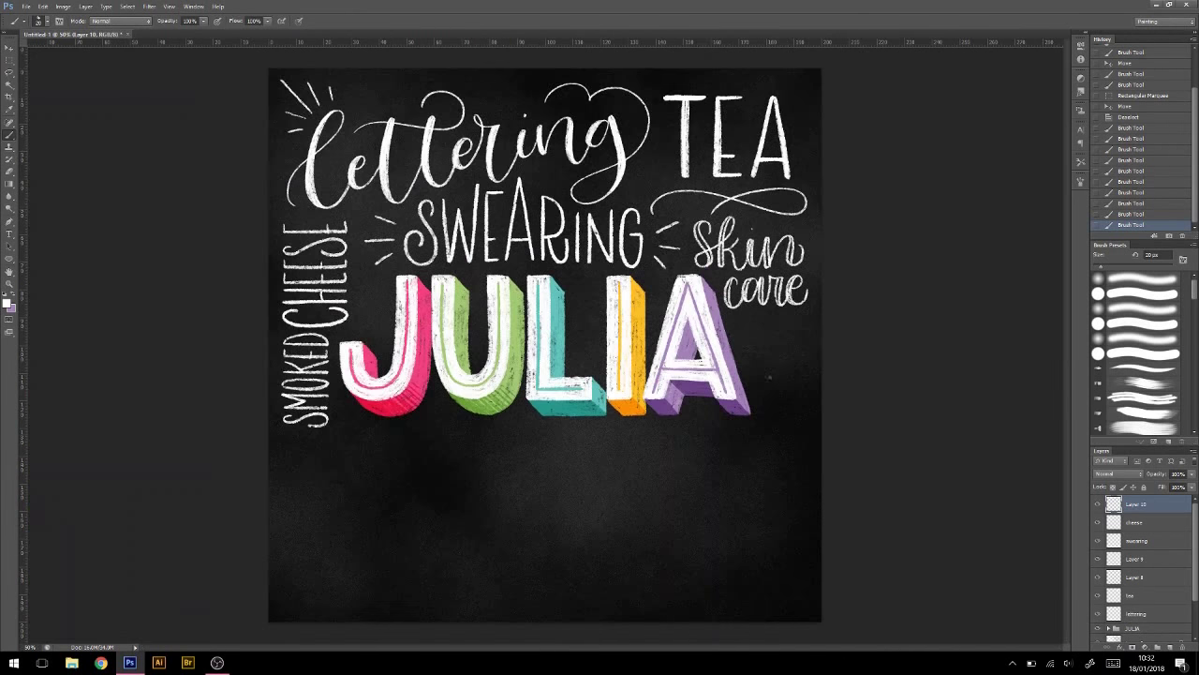
key("ctrl+t")
key("Return")
key("v")
left_click_drag(752, 330, 750, 328)
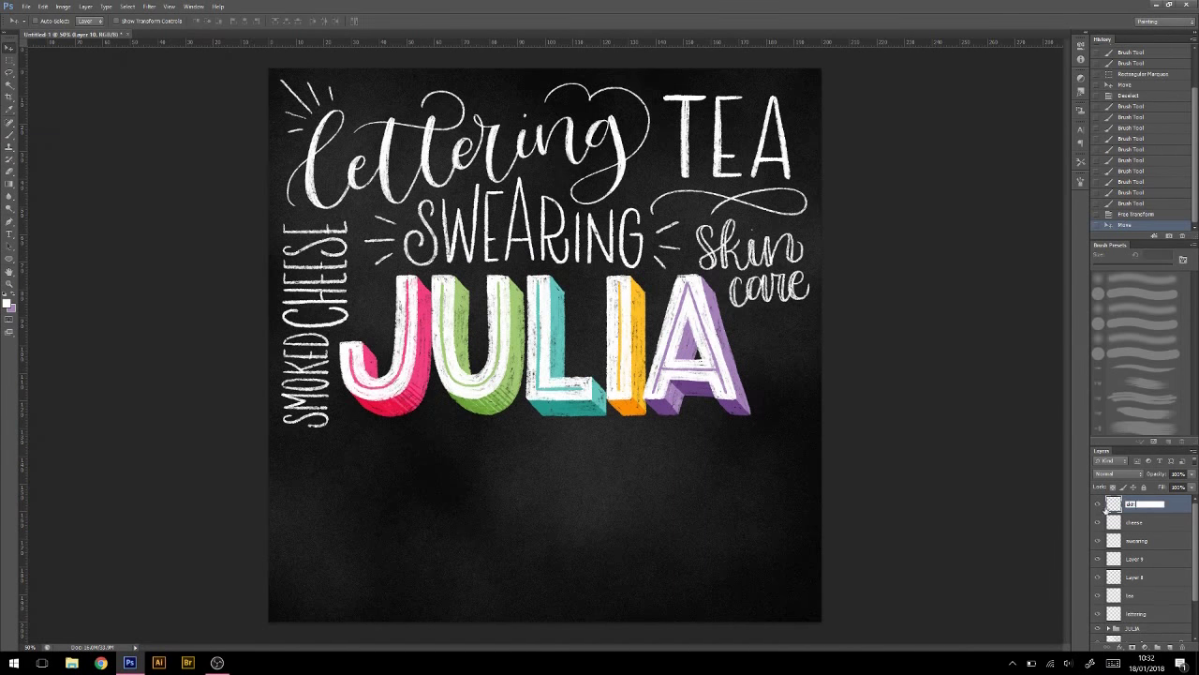
type("n care")
key("Return")
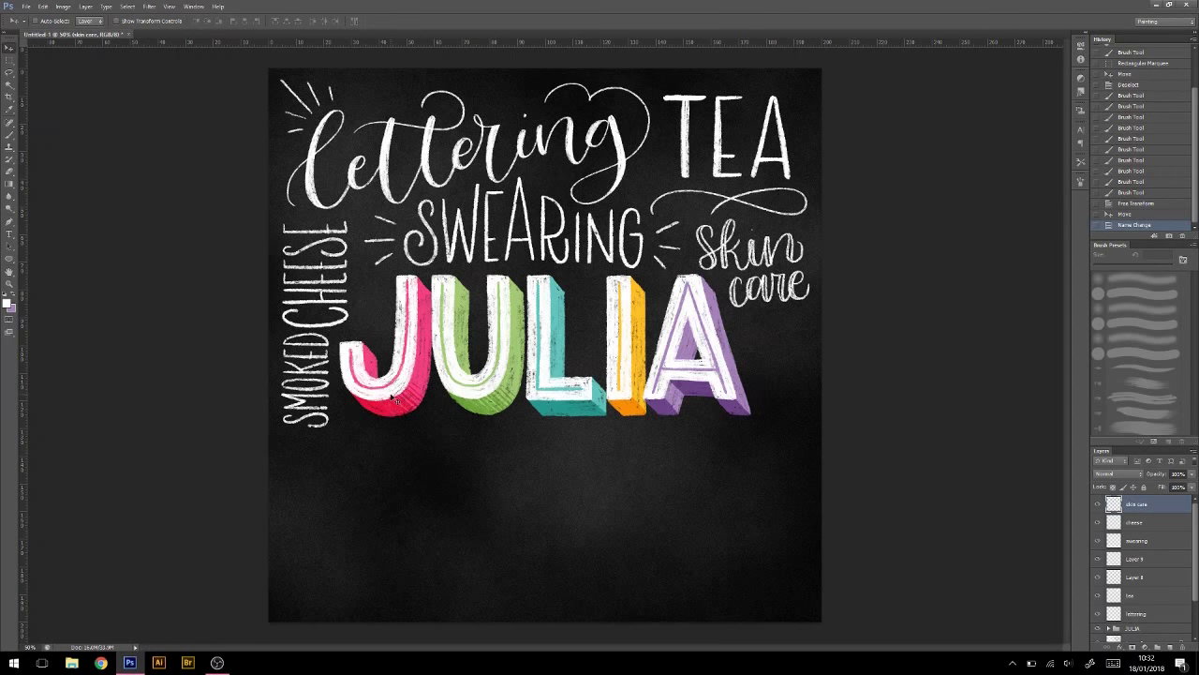
key("ctrl+1")
Step: On a new layer, rough-sketch the word WEARING below JULIA with the brush
scroll(504, 348, "down", 2)
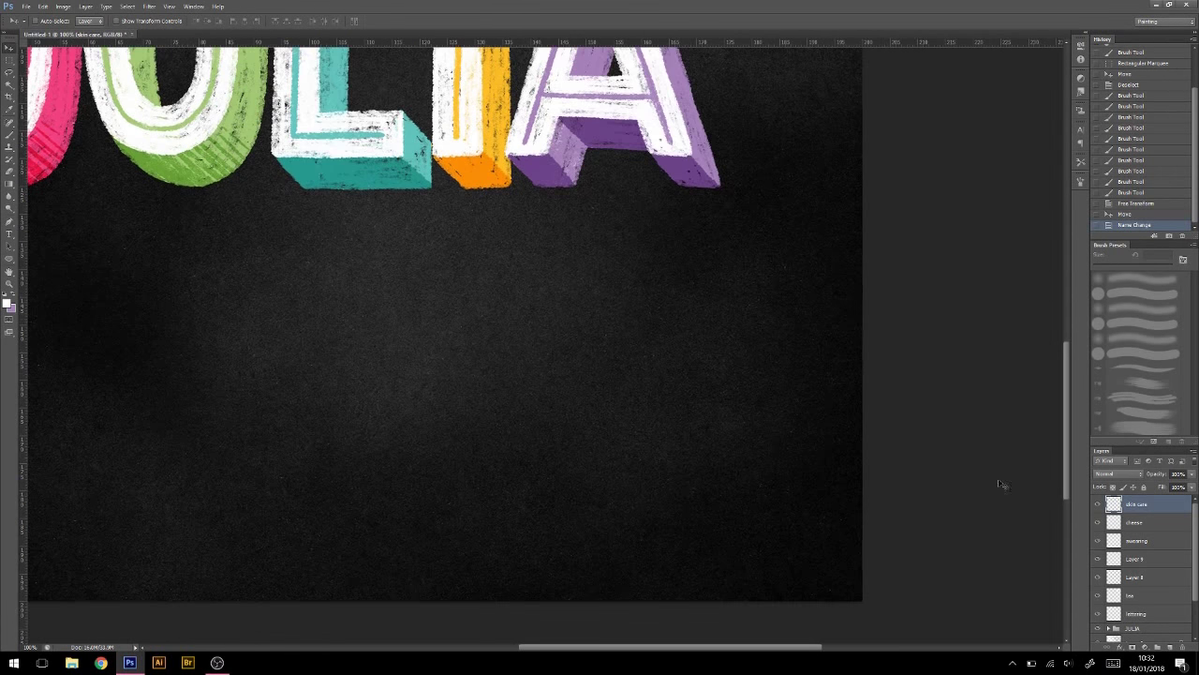
key("ctrl+shift+alt+n")
key("b")
mouse_move(385, 246)
left_mouse_down()
mouse_move(386, 352)
mouse_move(418, 276)
mouse_move(465, 245)
left_mouse_up()
mouse_move(468, 249)
left_mouse_down()
mouse_move(508, 251)
mouse_move(506, 350)
left_mouse_up()
mouse_move(546, 241)
left_mouse_down()
mouse_move(520, 352)
mouse_move(574, 352)
left_mouse_up()
left_click_drag(530, 309, 564, 309)
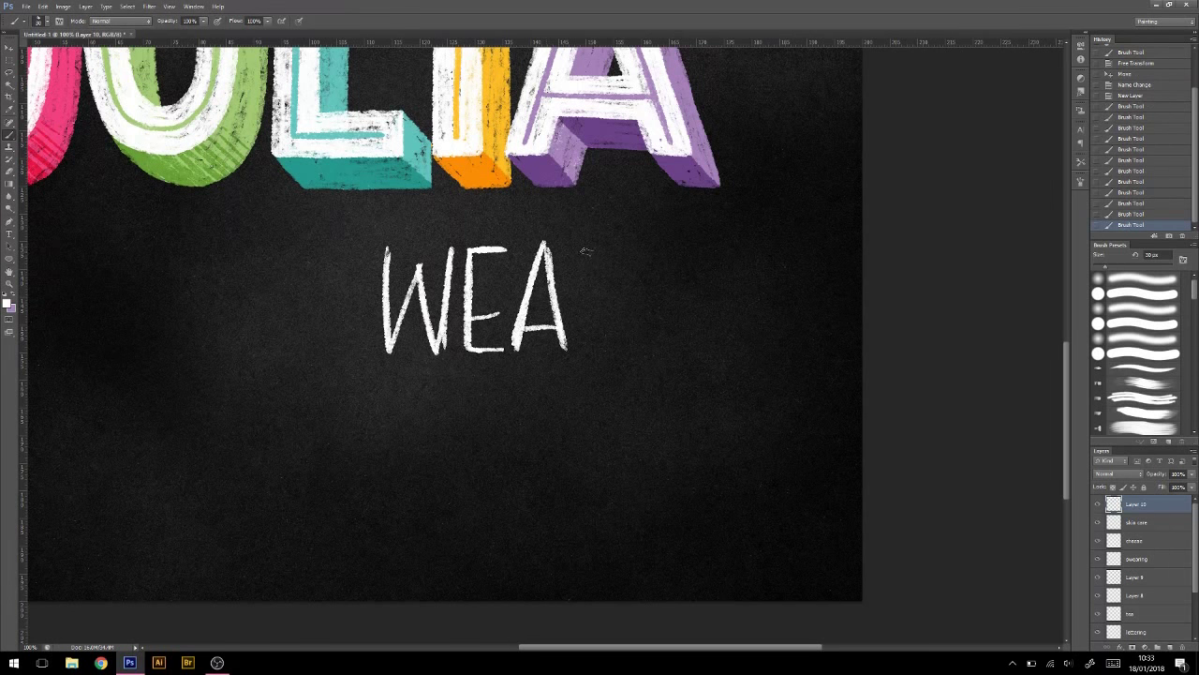
left_click_drag(585, 248, 637, 352)
mouse_move(667, 247)
left_mouse_down()
mouse_move(667, 353)
mouse_move(740, 246)
left_mouse_up()
left_click_drag(802, 274, 763, 264)
left_click_drag(757, 306, 804, 292)
left_click_drag(782, 298, 806, 296)
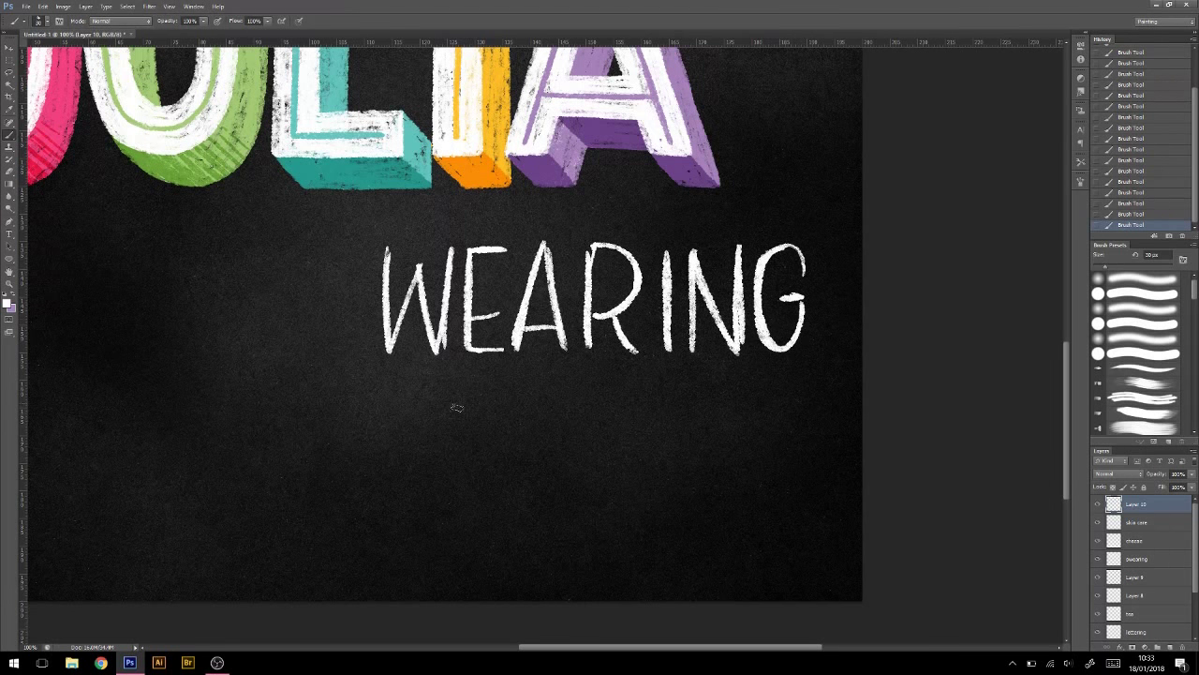
Step: Sketch the script word 'Black' below WEARING, redoing the B's stem
left_click_drag(375, 431, 429, 539)
key("ctrl+z")
left_click_drag(441, 394, 618, 506)
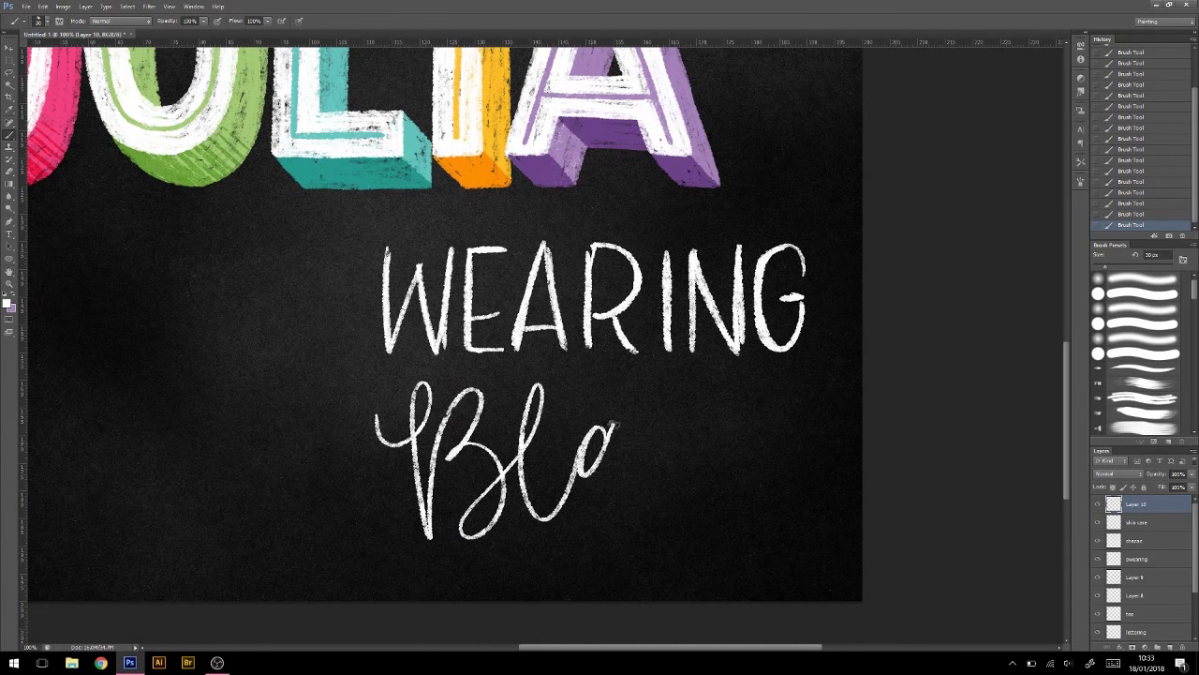
left_click_drag(656, 436, 717, 506)
mouse_move(590, 394)
left_mouse_down()
mouse_move(757, 413)
mouse_move(729, 506)
left_mouse_up()
left_click_drag(740, 450, 815, 464)
Step: Dim the WEARING Black sketch to 30% opacity and add a fresh tracing layer
key("v")
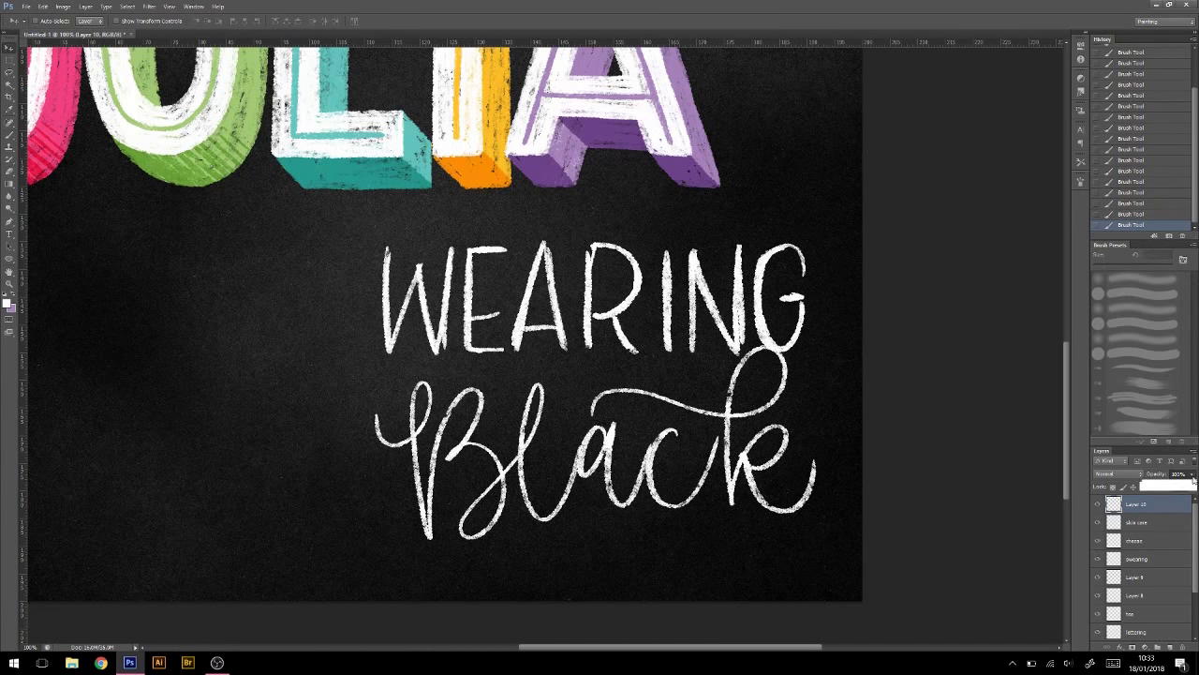
key("3")
key("ctrl+shift+alt+n")
key("b")
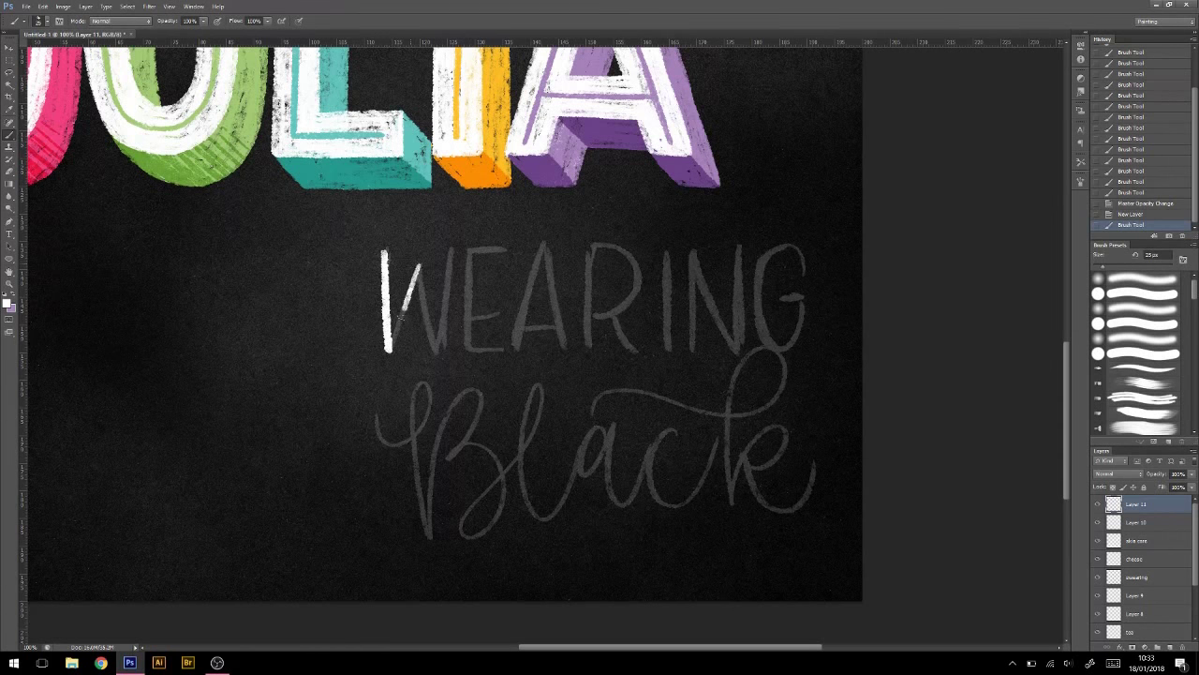
Step: Trace the W, E and A of WEARING in white chalk
left_click_drag(386, 352, 419, 265)
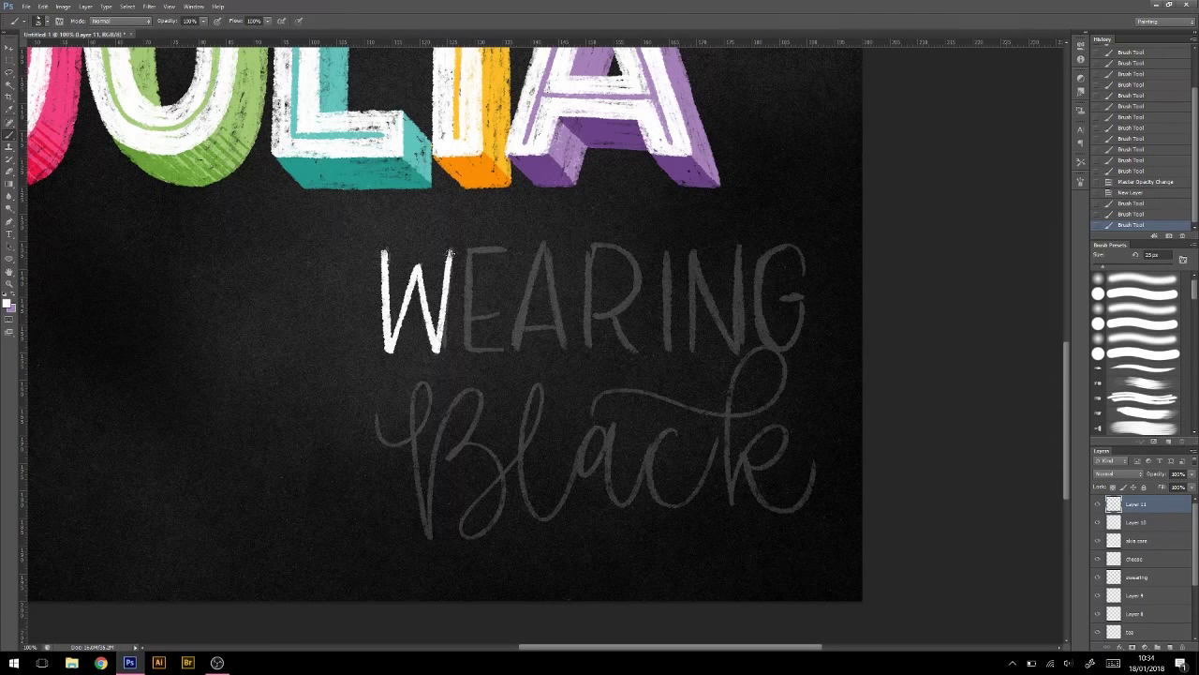
left_click_drag(463, 353, 475, 245)
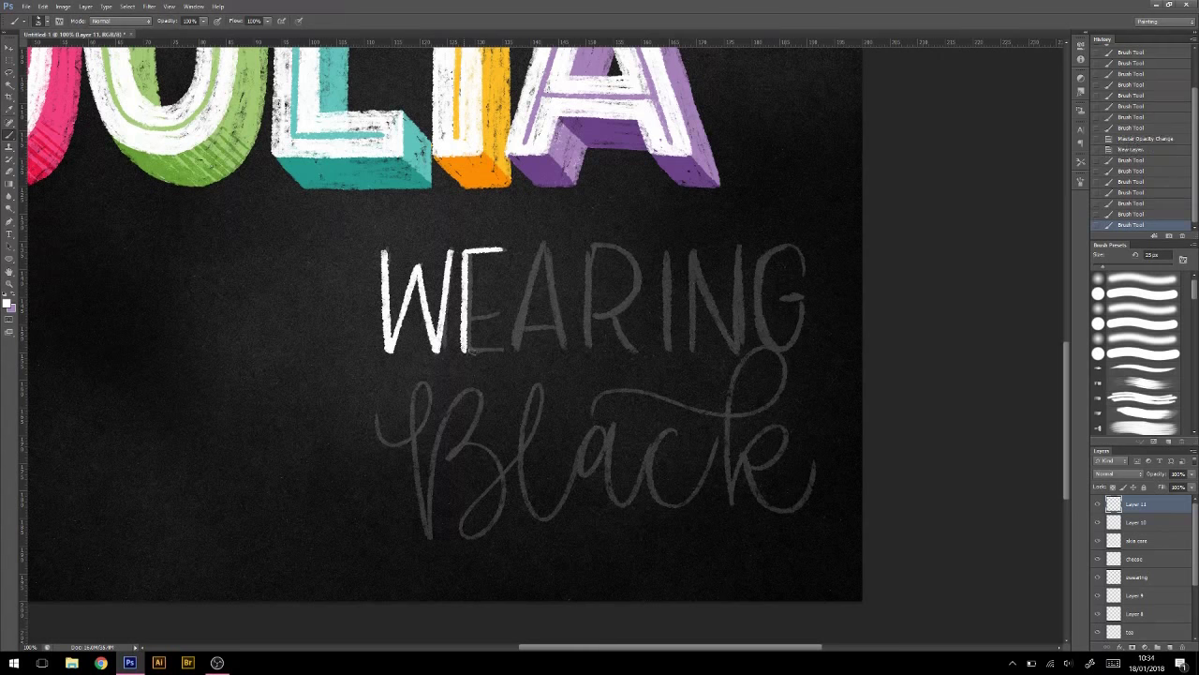
left_click_drag(466, 352, 502, 352)
mouse_move(466, 323)
left_mouse_down()
mouse_move(497, 323)
mouse_move(543, 248)
left_mouse_up()
left_click_drag(512, 349, 544, 249)
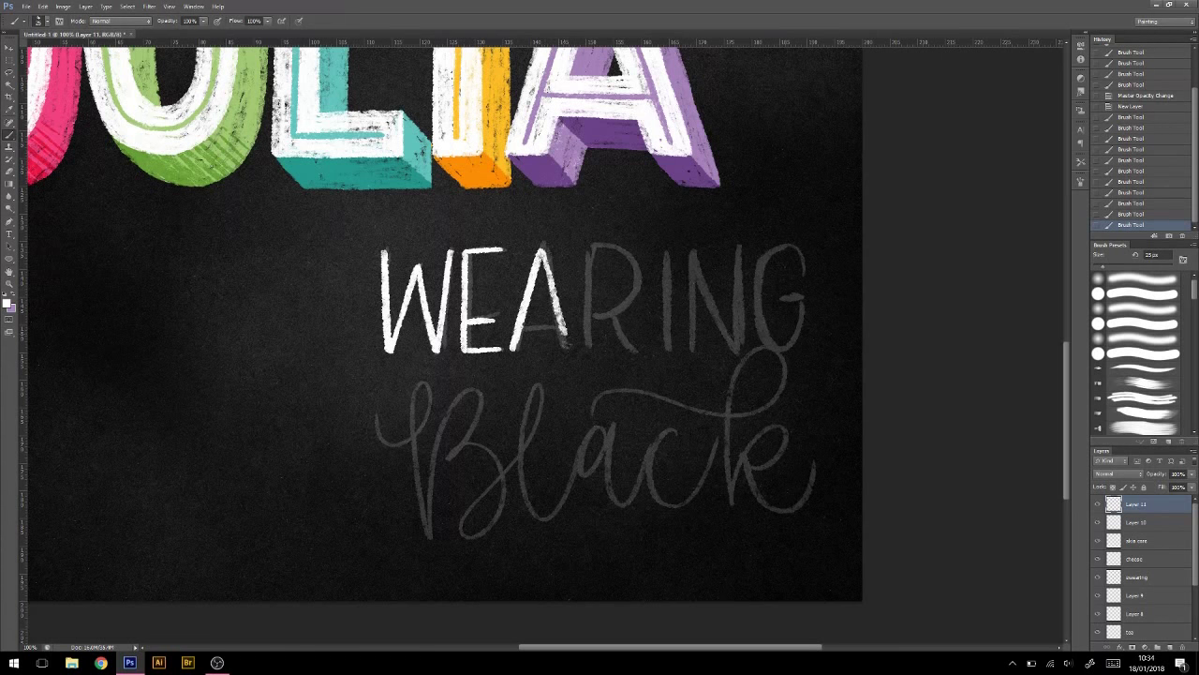
left_click_drag(568, 350, 543, 249)
Step: Trace the R, I and G of WEARING in white, then begin Black's B stem
left_click_drag(585, 353, 587, 246)
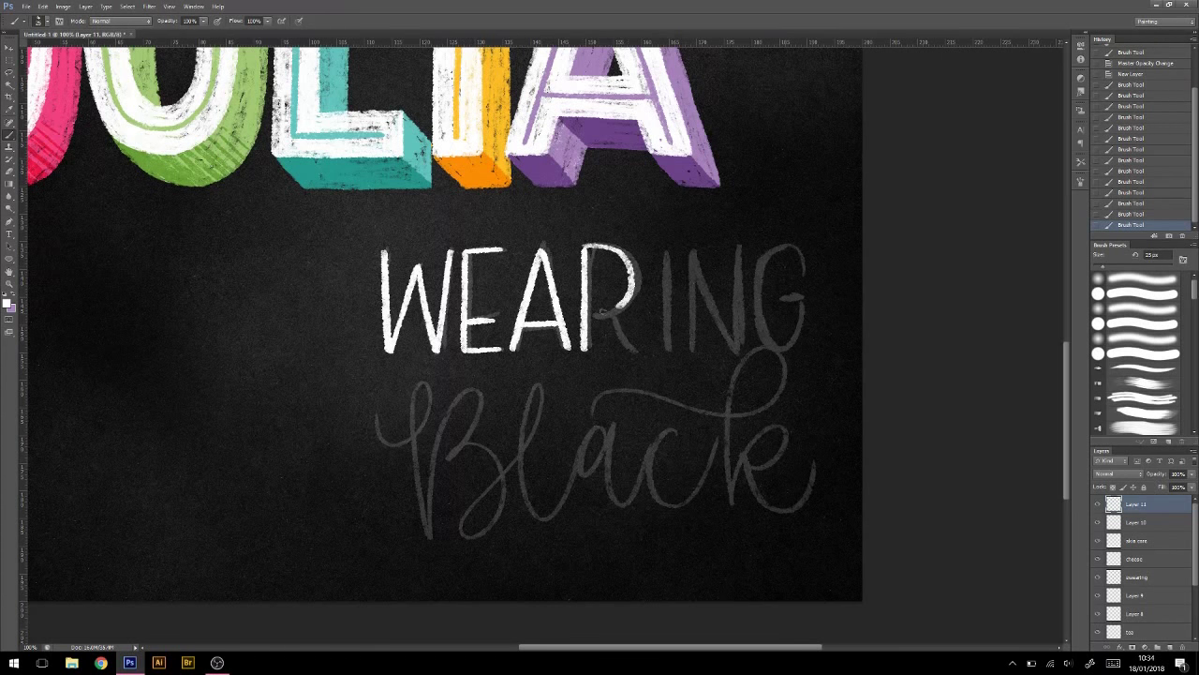
left_click_drag(587, 310, 582, 245)
left_click_drag(605, 315, 642, 351)
left_click_drag(661, 246, 662, 326)
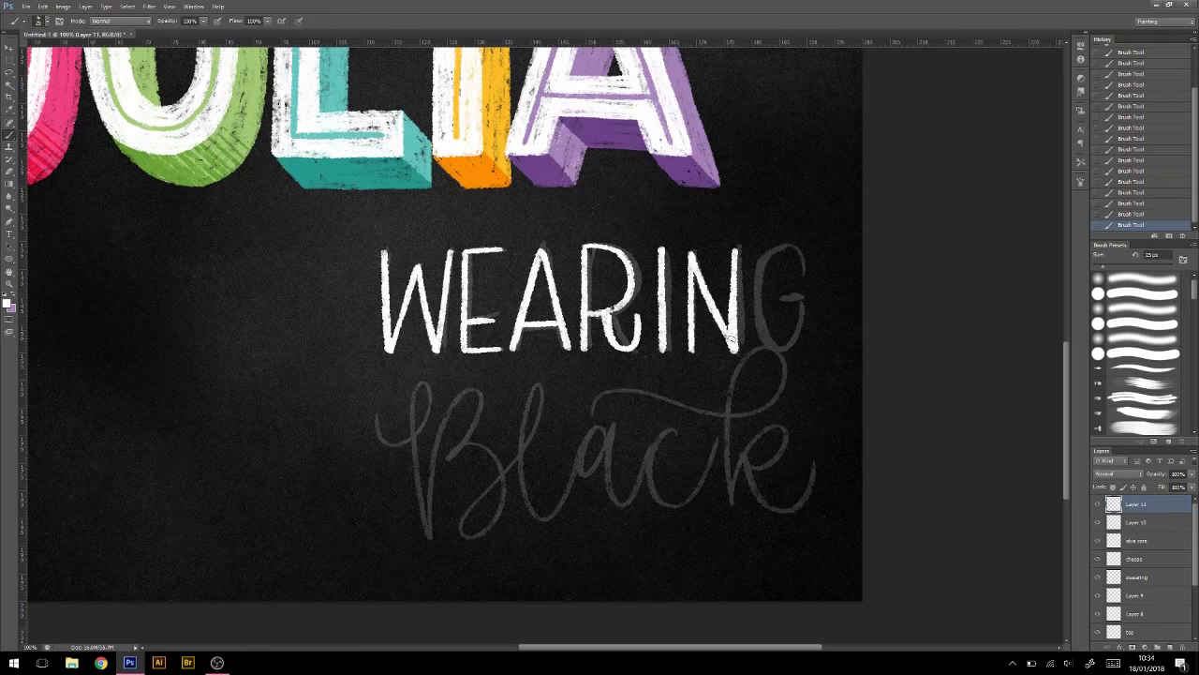
key("ctrl+z")
left_click_drag(796, 274, 769, 347)
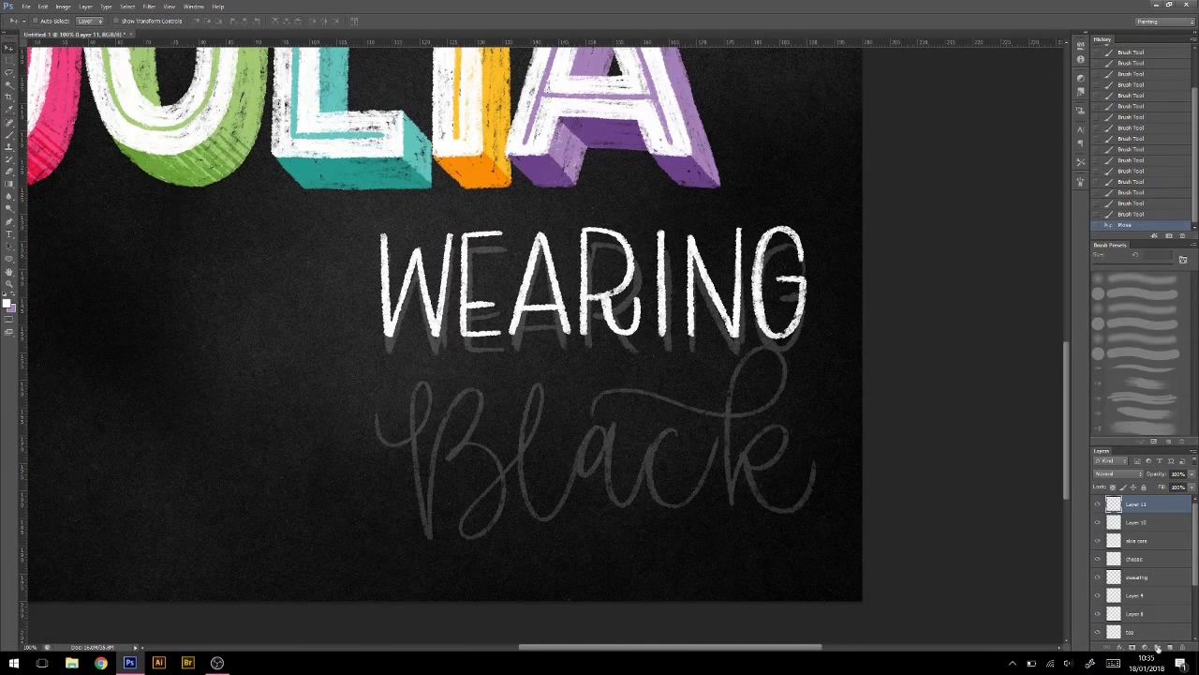
left_click_drag(460, 415, 437, 301)
left_click_drag(335, 311, 401, 441)
Step: Trace the B, la, c, flourish and k of 'Black' in white chalk
key("ctrl+z")
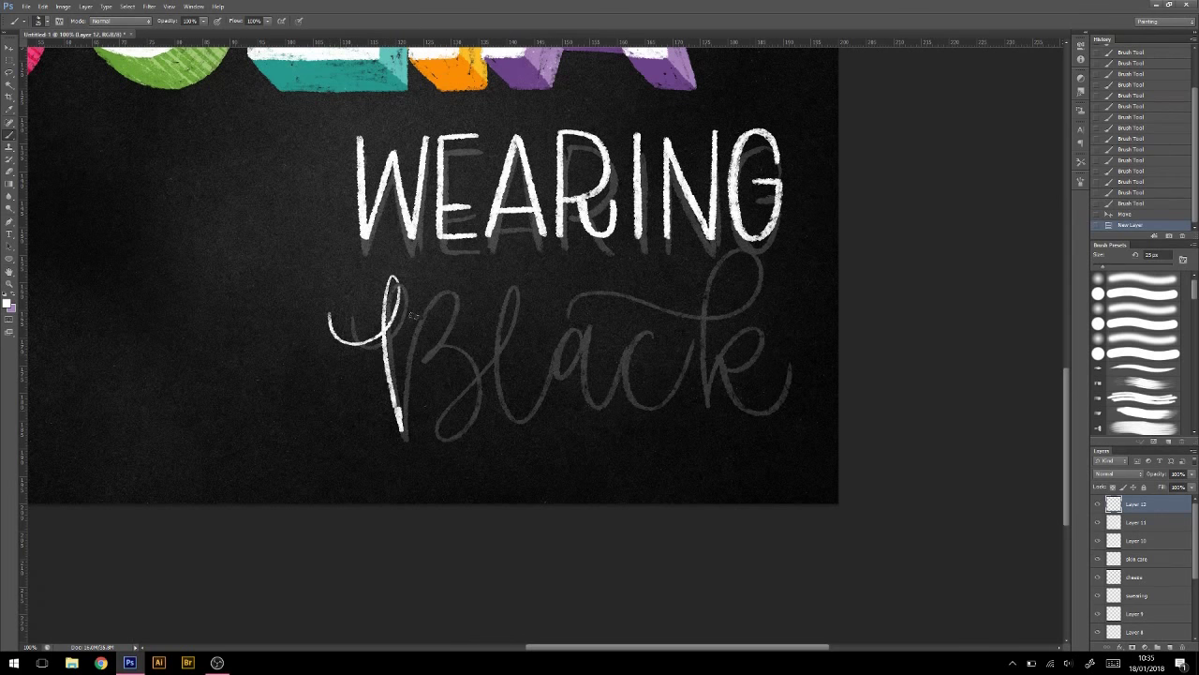
left_click_drag(389, 281, 469, 440)
left_click_drag(515, 281, 539, 412)
left_click_drag(562, 328, 656, 375)
left_click_drag(548, 309, 764, 286)
left_click_drag(661, 225, 778, 403)
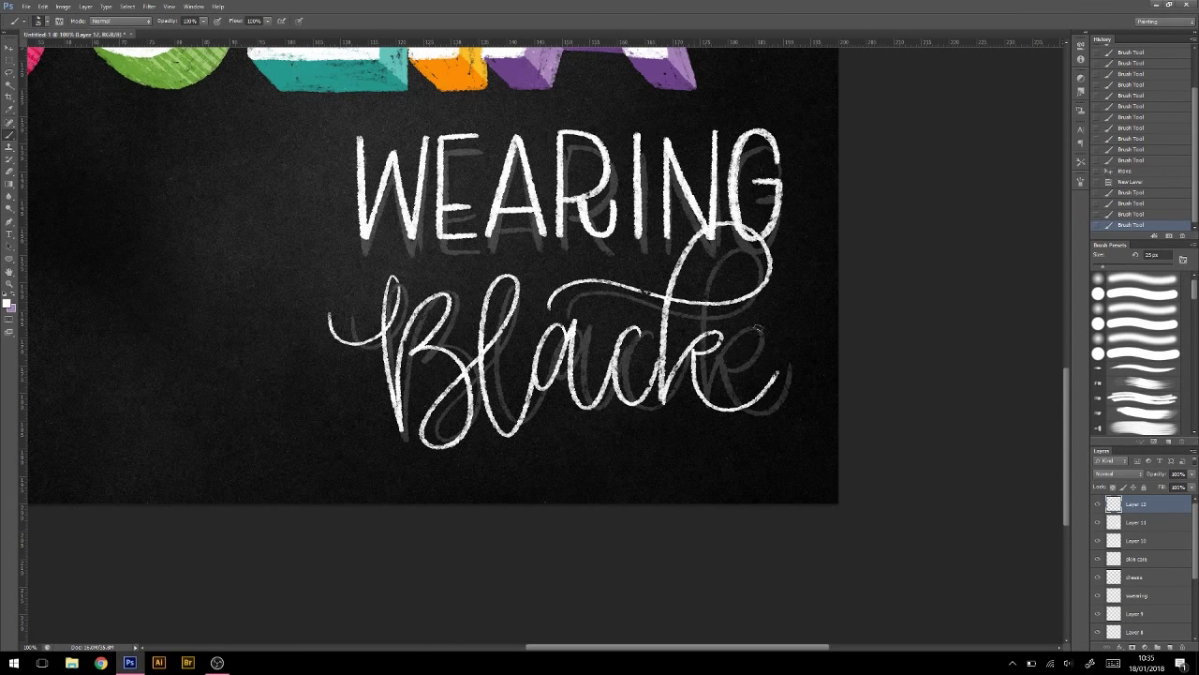
left_click_drag(1136, 541, 1169, 647)
Step: Remove the faint guide layer, check the zoomed lettering, and thicken the B stem
key("v")
key("ctrl+plus")
key("b")
key("ctrl+minus")
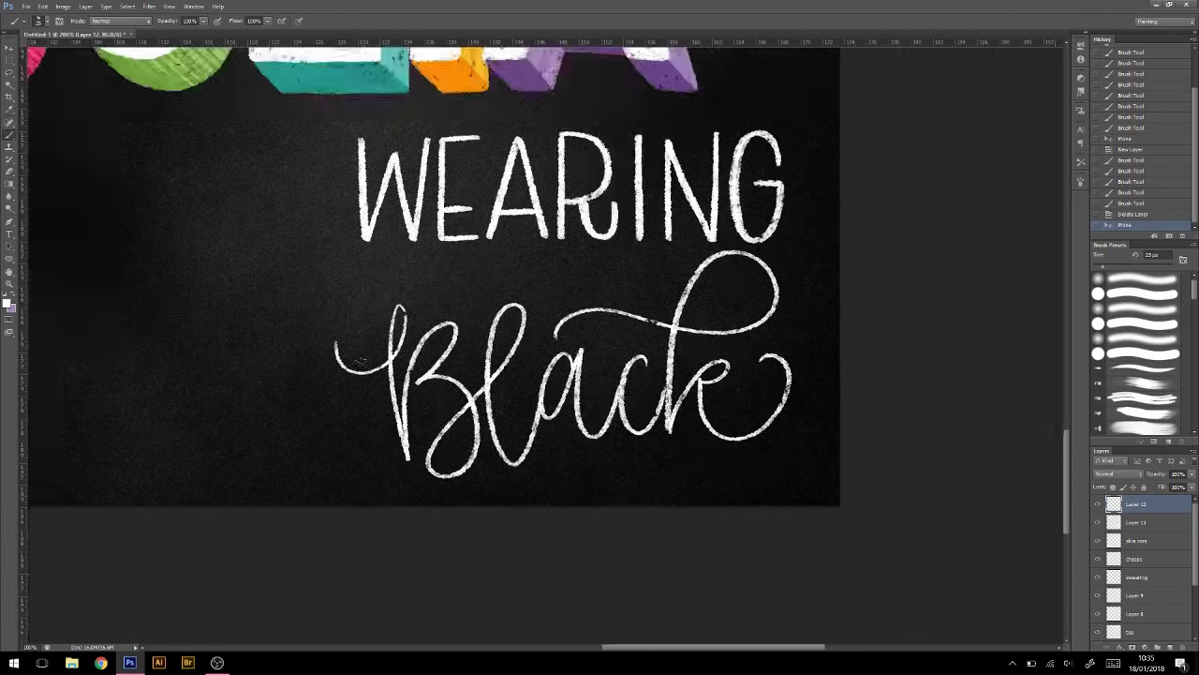
mouse_move(487, 234)
left_mouse_down()
mouse_move(473, 255)
mouse_move(480, 370)
left_mouse_up()
left_click_drag(474, 323, 492, 392)
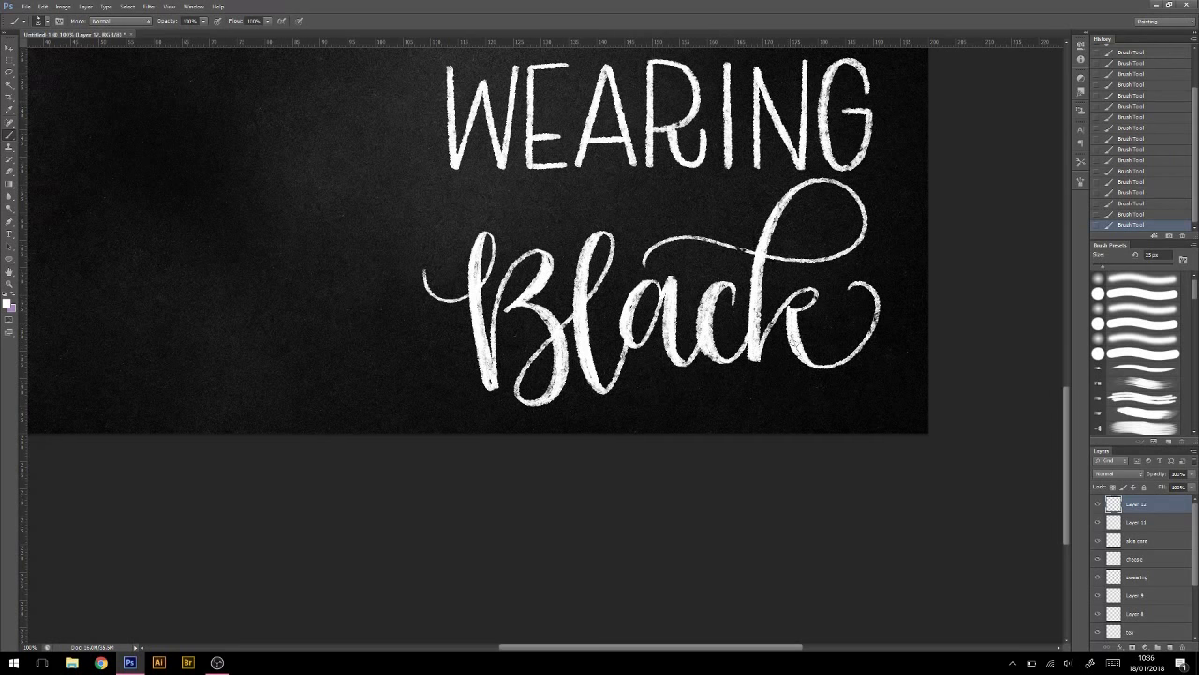
Step: Group the WEARING Black layers as 'wearing black' and nudge the lettering slightly down
key("v")
key("ctrl+minus")
key("ctrl+minus")
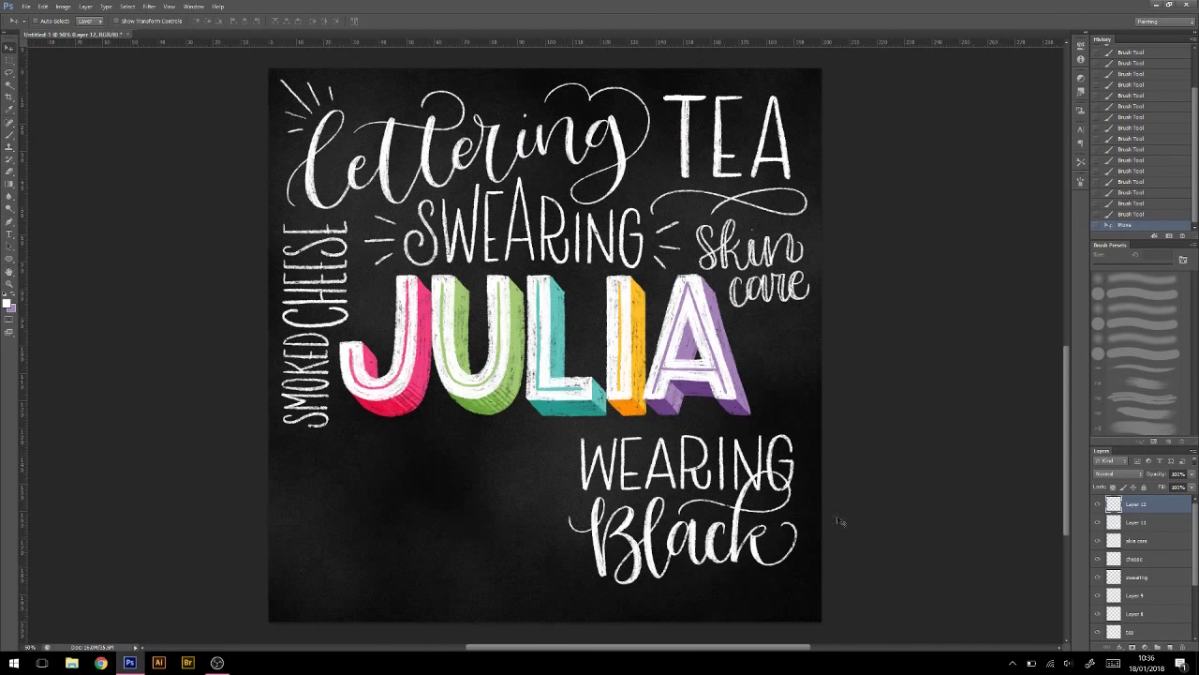
key("ctrl+g")
type("wearing black")
key("Return")
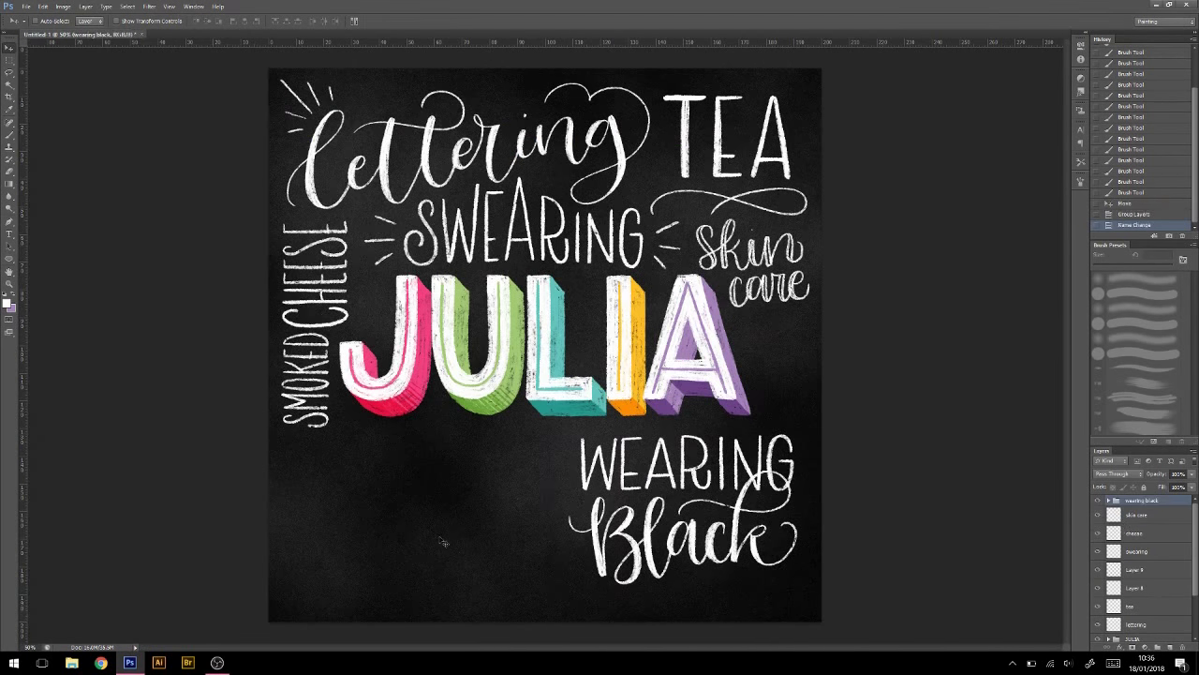
left_click_drag(600, 496, 600, 509)
scroll(1026, 530, "up", 3)
Step: On a new layer in the group, paint a chalk spider web below the end of Black
key("ctrl+shift+alt+n")
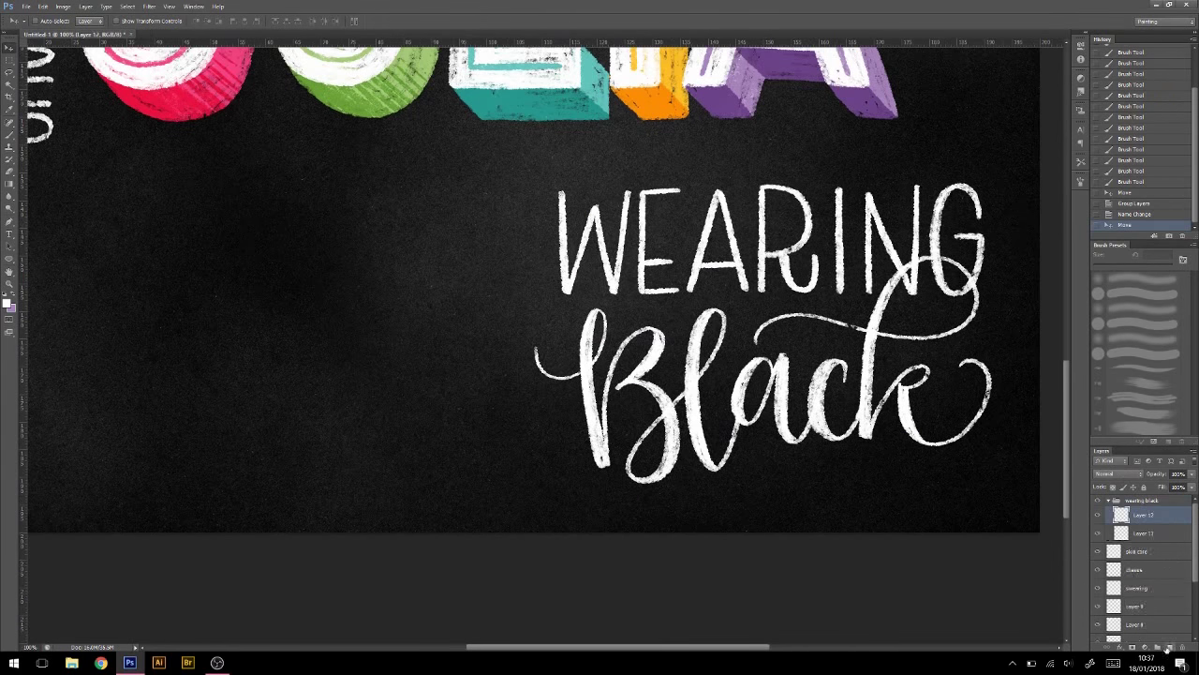
scroll(420, 327, "up", 2)
key("b")
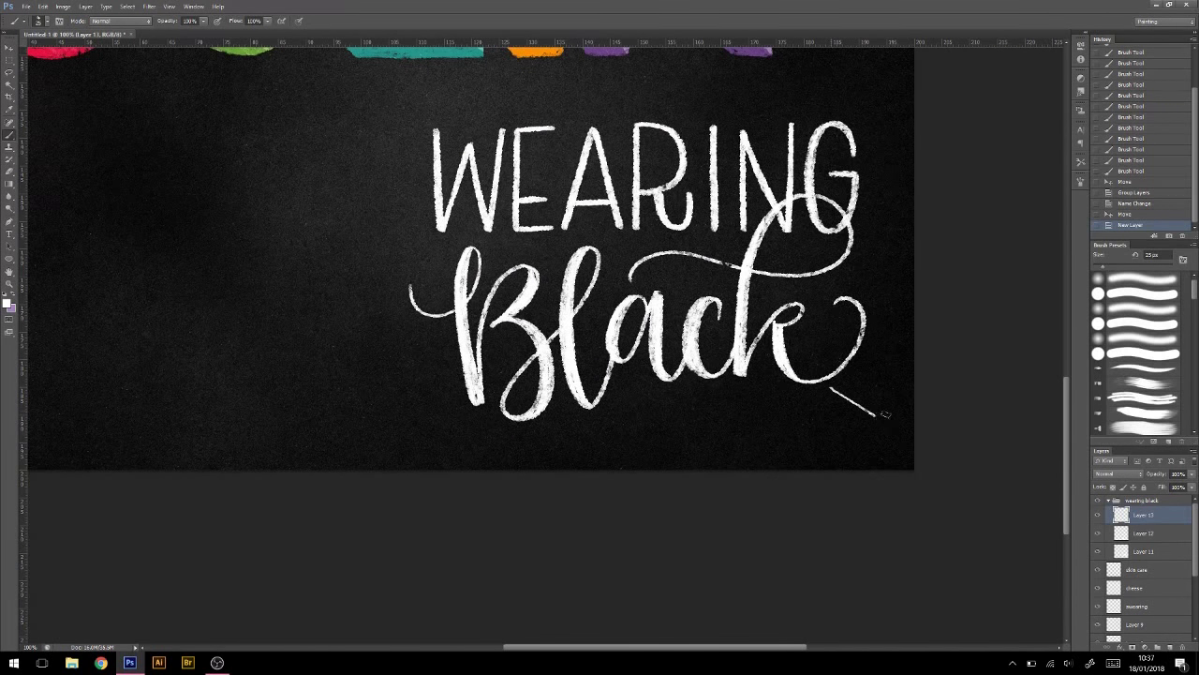
left_click_drag(885, 414, 897, 431)
mouse_move(816, 390)
left_mouse_down()
mouse_move(834, 461)
mouse_move(770, 459)
left_mouse_up()
left_click_drag(774, 387, 689, 463)
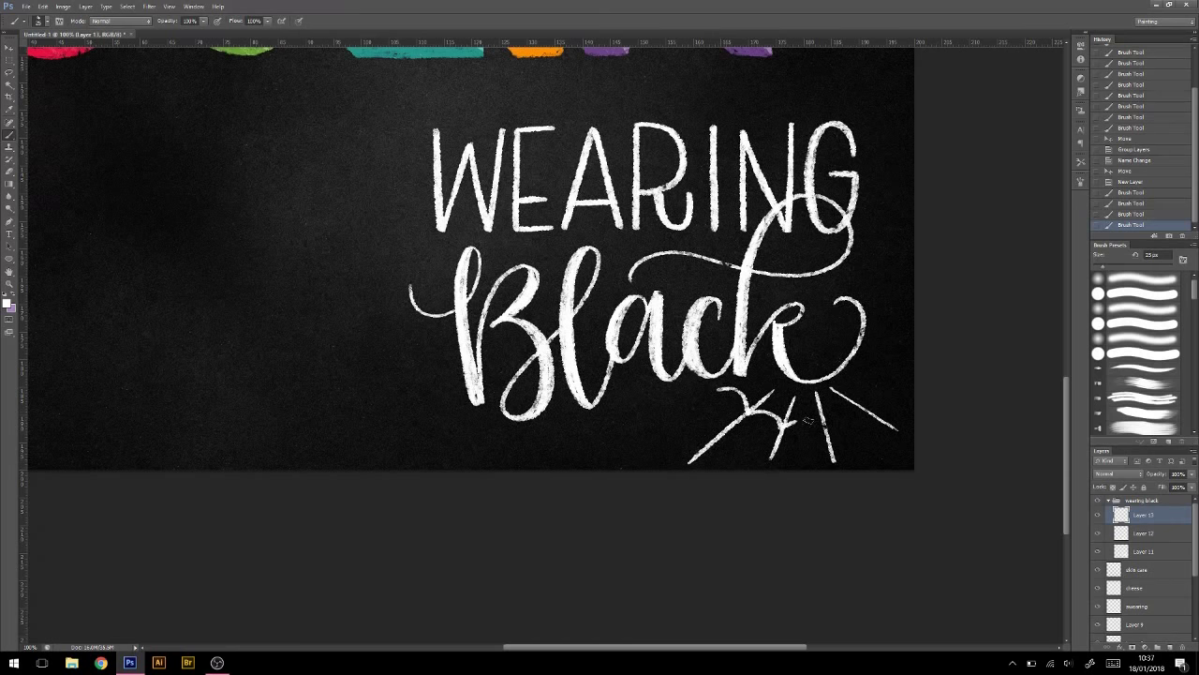
left_click_drag(794, 423, 849, 405)
left_click_drag(834, 411, 889, 373)
mouse_move(707, 448)
left_mouse_down()
mouse_move(774, 433)
mouse_move(836, 440)
left_mouse_up()
mouse_move(823, 453)
left_mouse_down()
mouse_move(886, 426)
mouse_move(902, 399)
left_mouse_up()
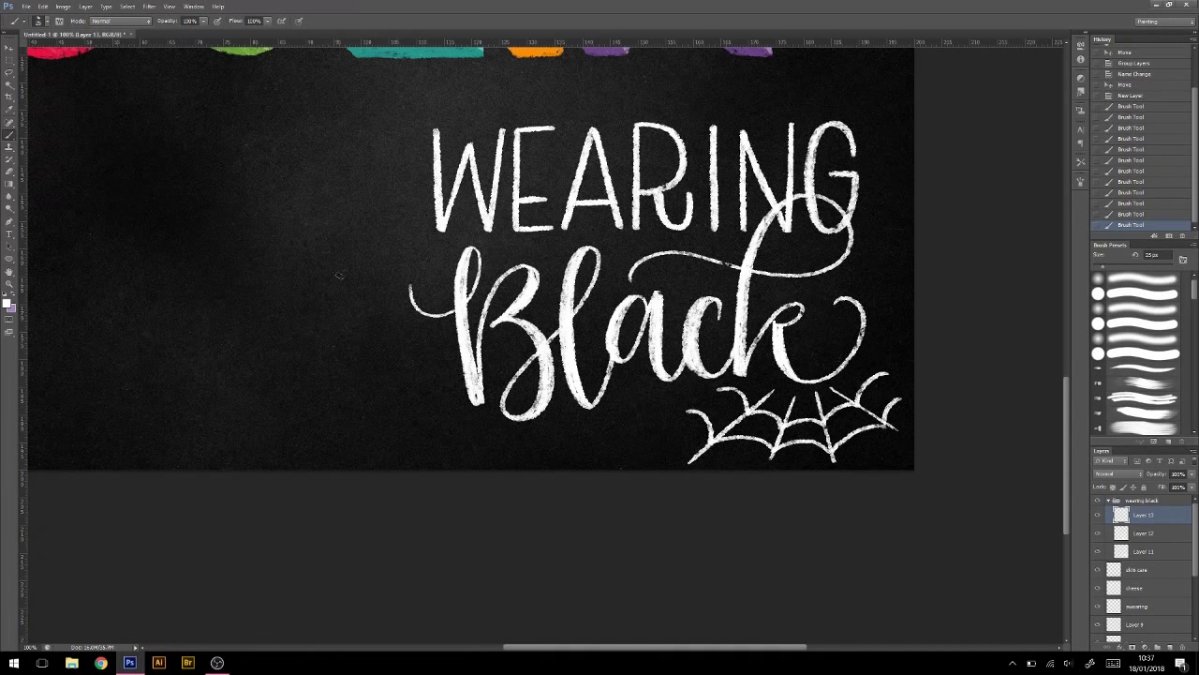
Step: Paint web rays left of Black, then erase them with a marquee selection
left_click_drag(334, 245, 409, 245)
left_click_drag(393, 126, 405, 184)
key("ctrl+z")
left_click_drag(404, 264, 387, 273)
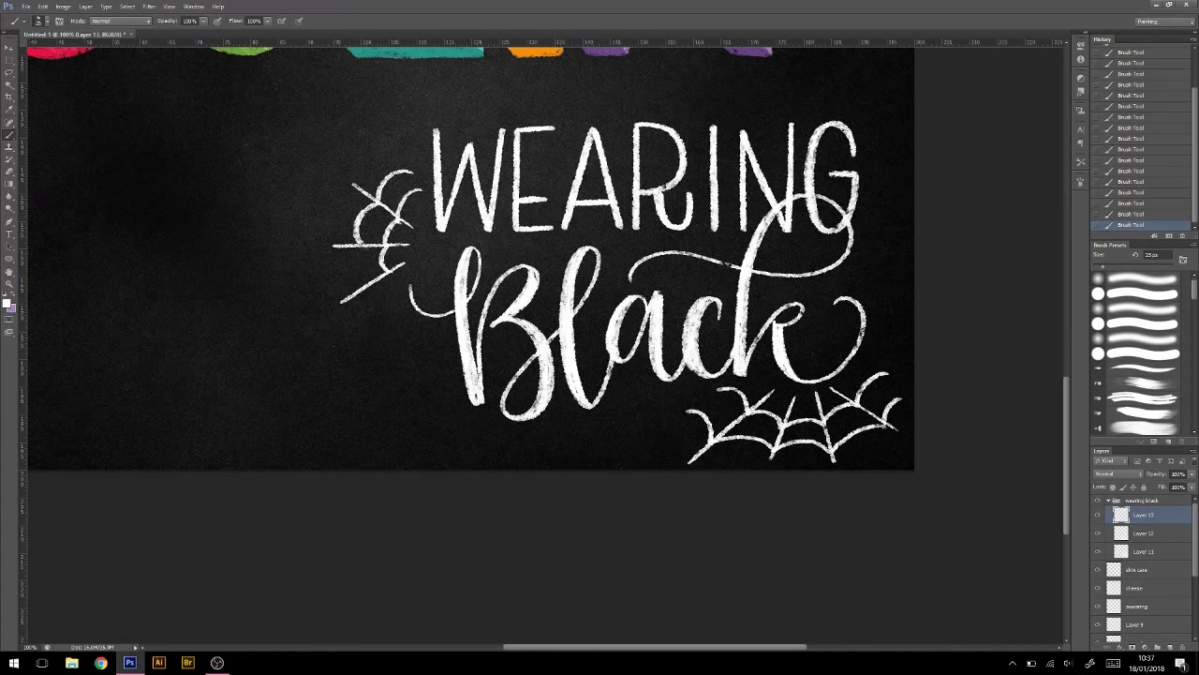
key("m")
left_click_drag(277, 148, 427, 294)
key("Delete")
key("ctrl+d")
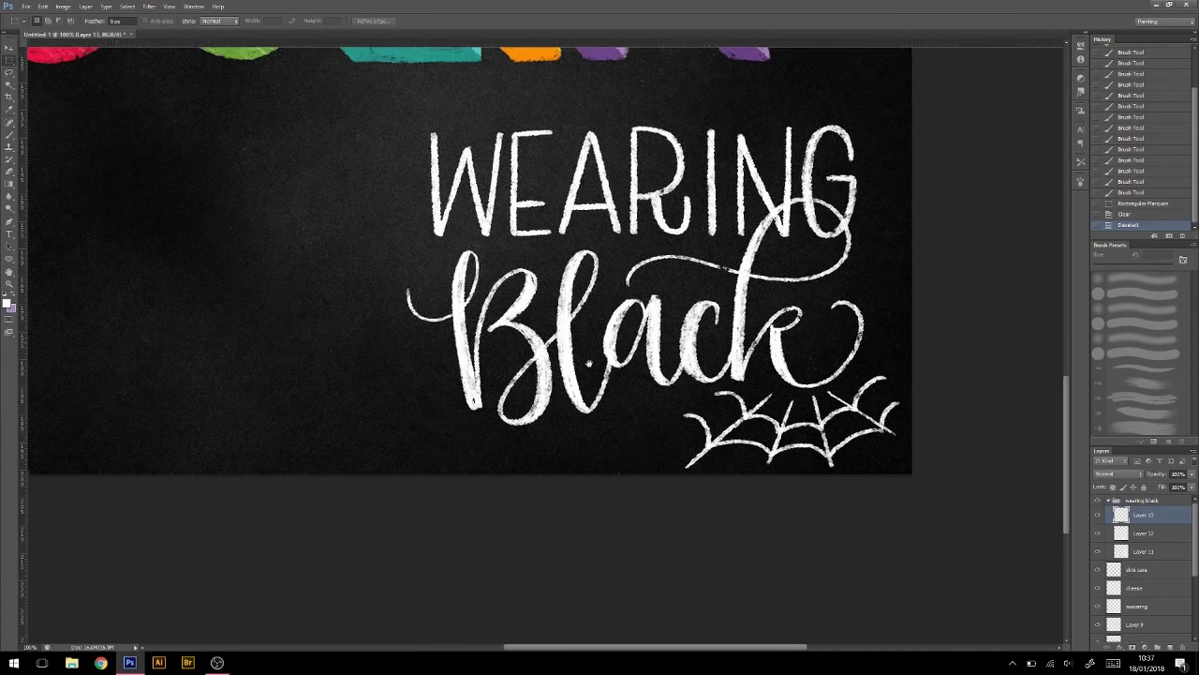
Step: Paint chalk rays and scalloped web strands above the G of WEARING
mouse_move(810, 106)
left_mouse_down()
mouse_move(741, 253)
mouse_move(738, 147)
mouse_move(766, 253)
left_mouse_up()
left_click_drag(826, 222, 787, 258)
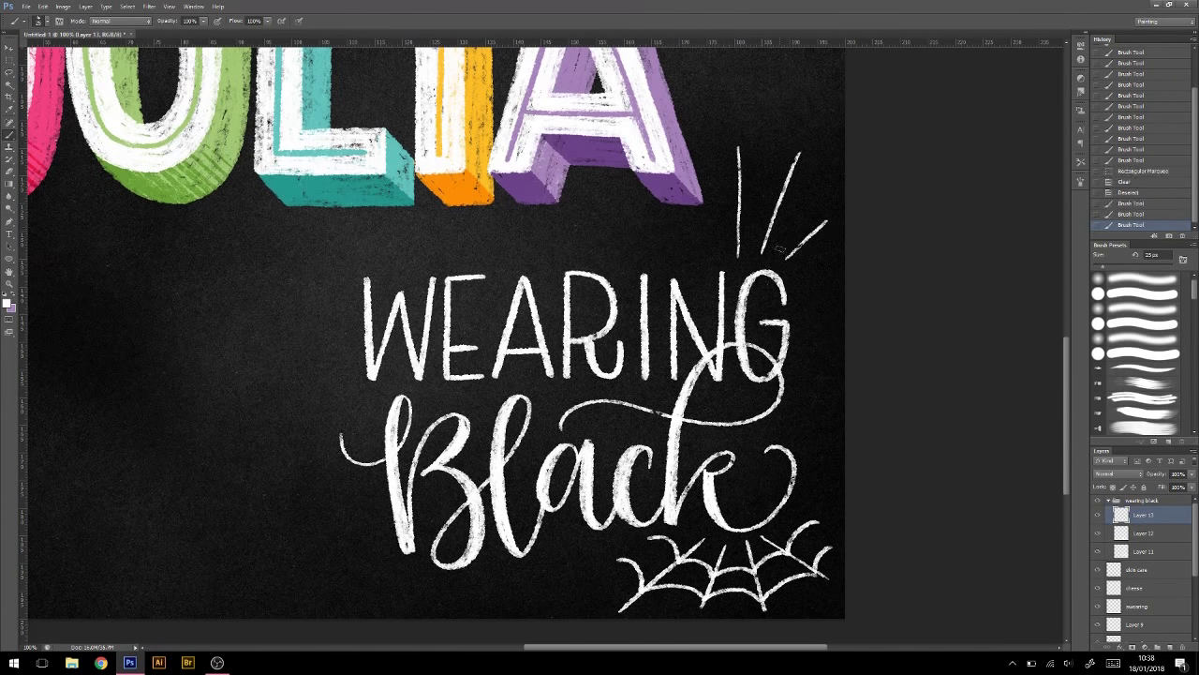
left_click_drag(703, 242, 740, 245)
left_click_drag(740, 245, 791, 250)
left_click_drag(792, 249, 813, 274)
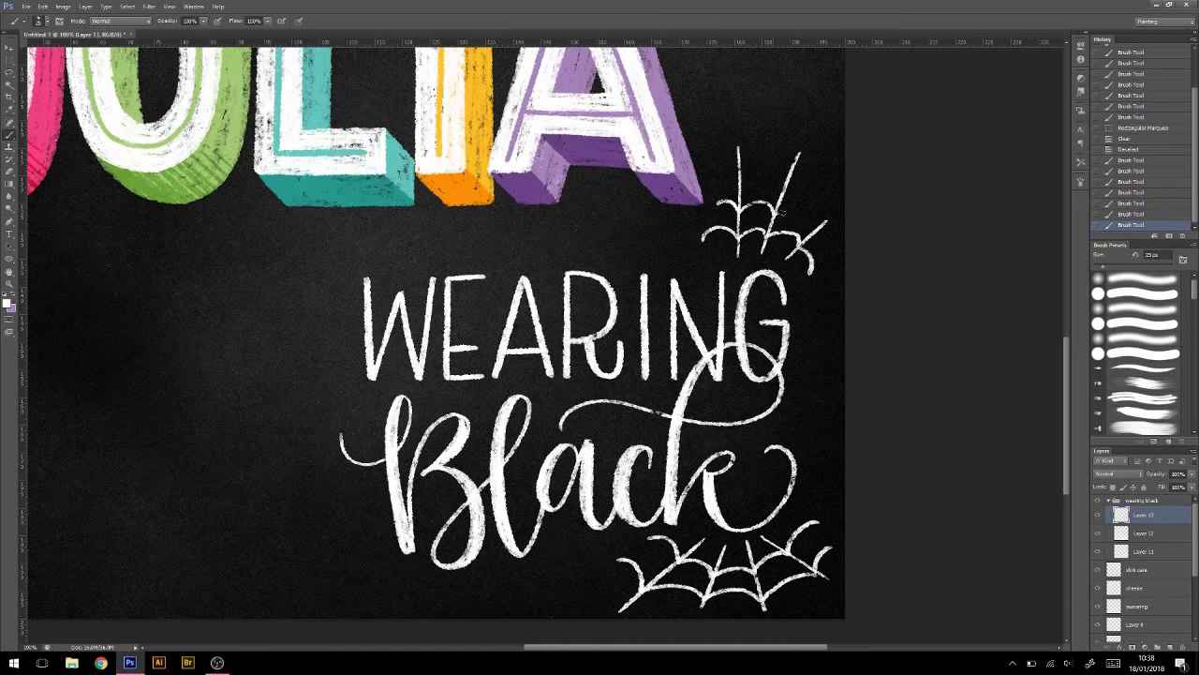
left_click_drag(782, 214, 831, 247)
mouse_move(710, 178)
left_mouse_down()
mouse_move(796, 171)
mouse_move(831, 199)
left_mouse_up()
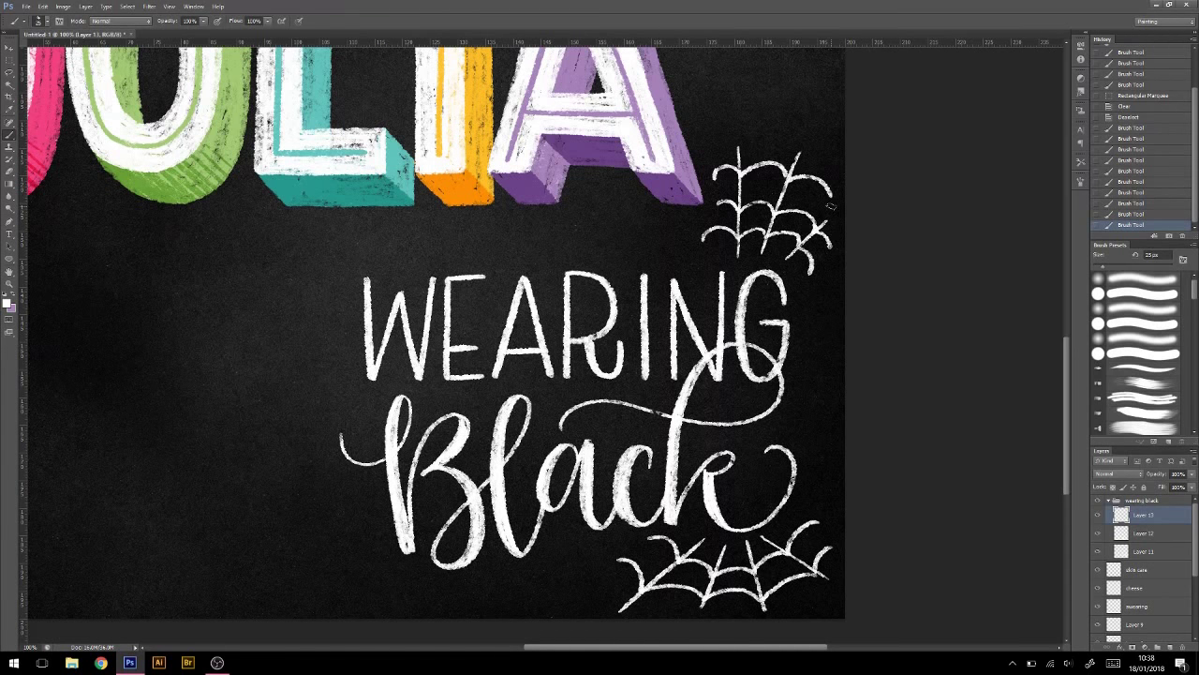
Step: Select and delete the rejected web above the G
left_click_drag(694, 136, 839, 264)
key("Delete")
key("ctrl+d")
key("b")
Step: Repaint the web above the G with three rays and connecting strands
left_click_drag(722, 183, 737, 251)
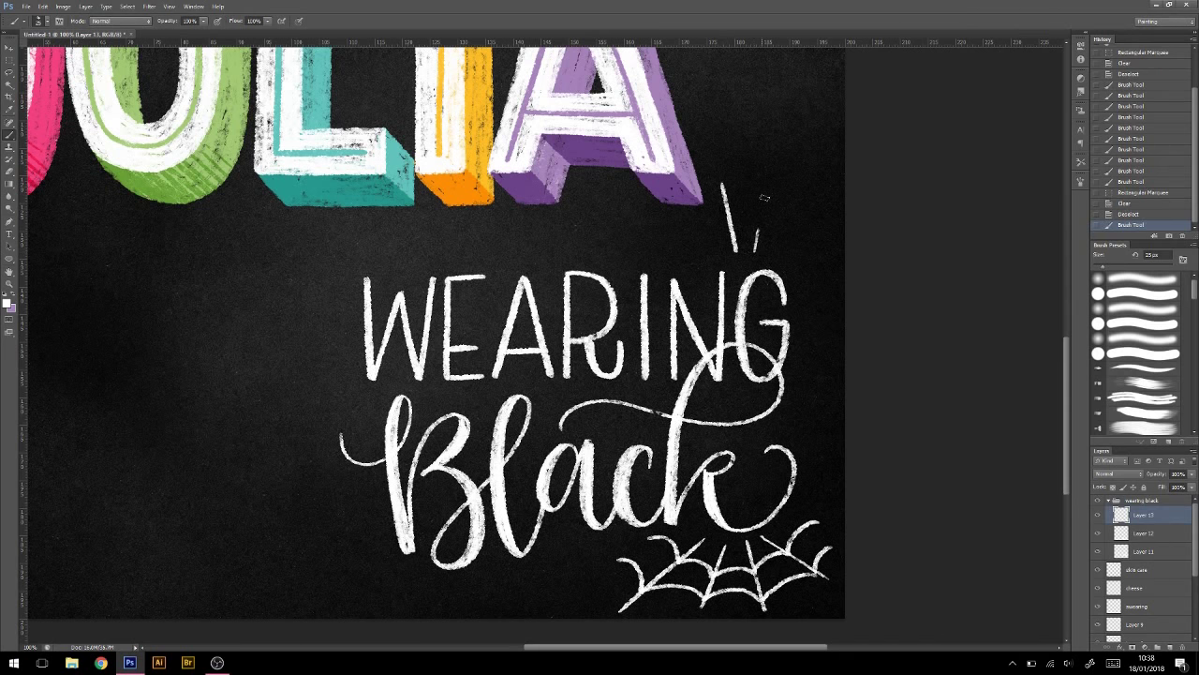
left_click_drag(777, 139, 757, 251)
mouse_move(820, 186)
left_mouse_down()
mouse_move(776, 256)
mouse_move(832, 245)
left_mouse_up()
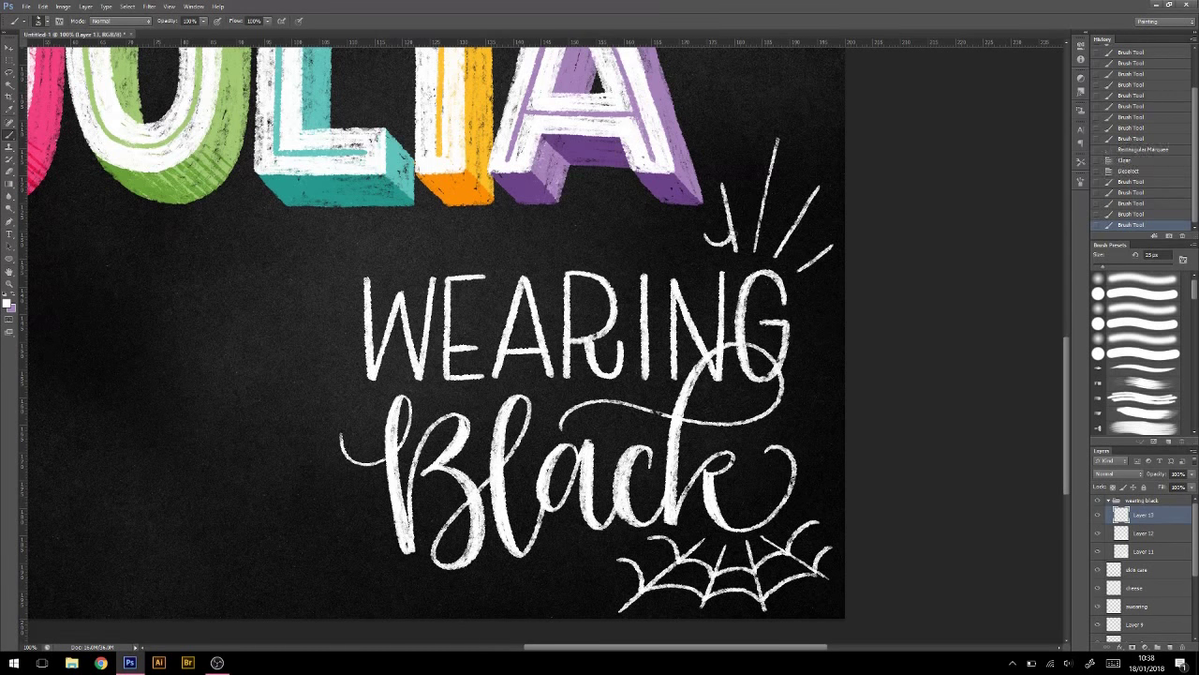
mouse_move(727, 236)
left_mouse_down()
mouse_move(782, 229)
mouse_move(828, 286)
left_mouse_up()
left_click_drag(724, 215, 802, 197)
mouse_move(787, 240)
left_mouse_down()
mouse_move(815, 212)
mouse_move(834, 232)
left_mouse_up()
mouse_move(721, 193)
left_mouse_down()
mouse_move(792, 171)
mouse_move(826, 186)
left_mouse_up()
Step: Add a new layer above the wearing black group and pan to space below JULIA
key("ctrl+minus")
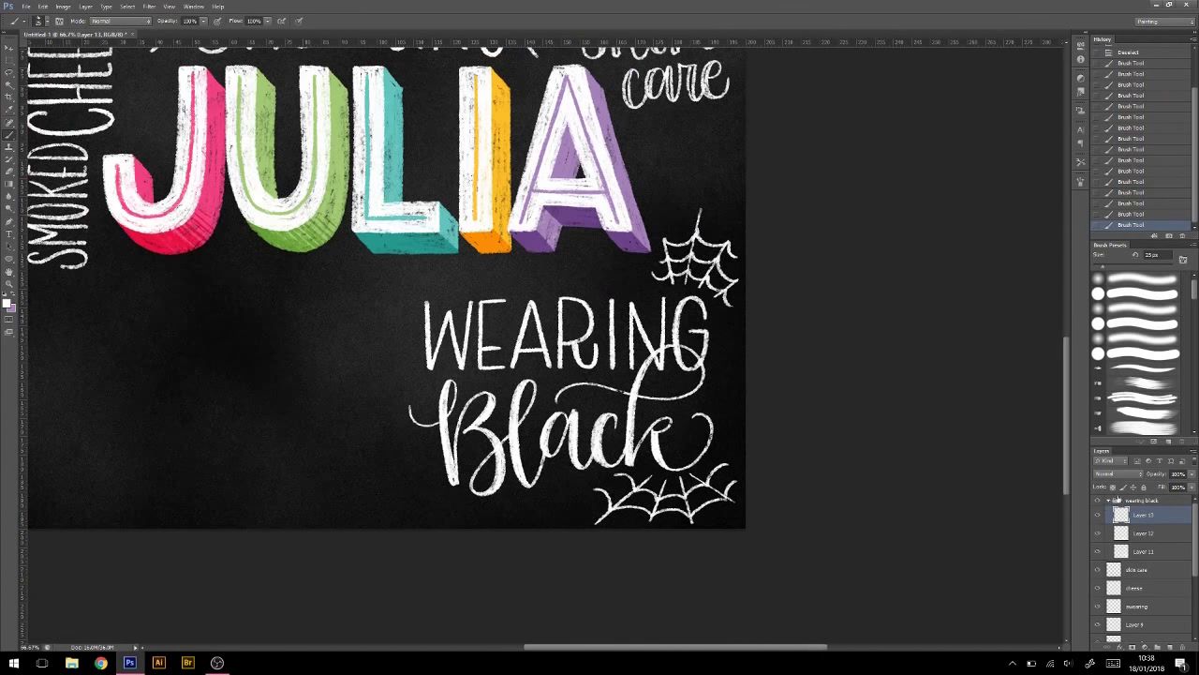
left_click(1141, 500)
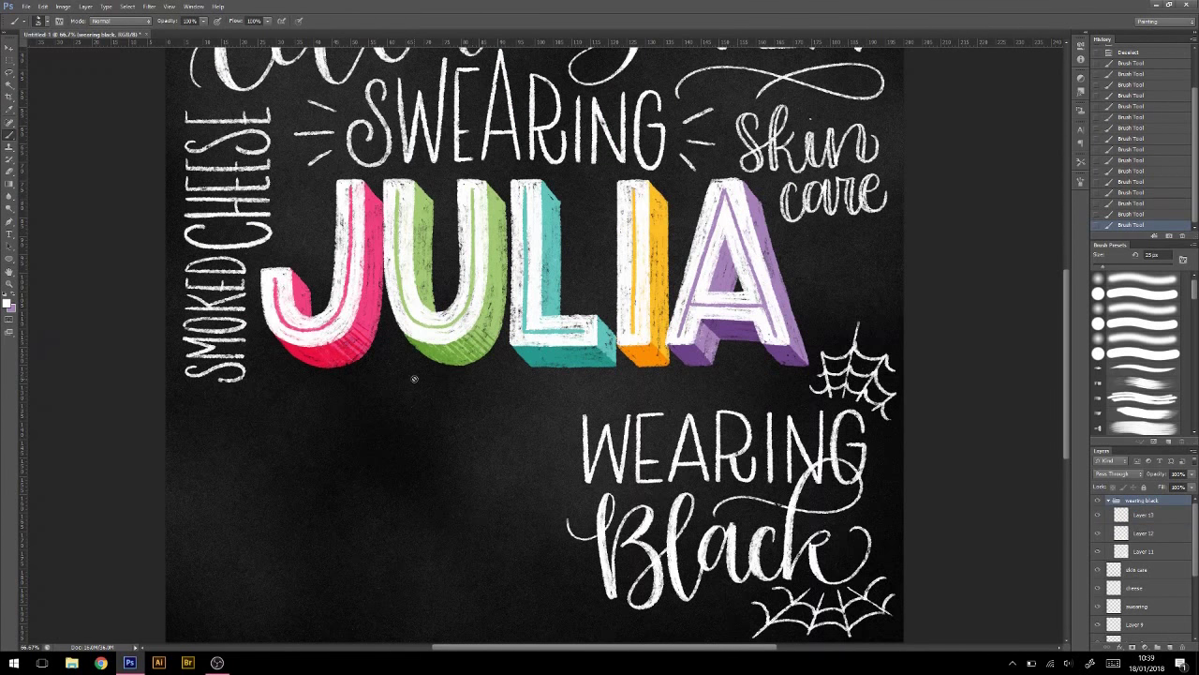
key("ctrl+shift+alt+n")
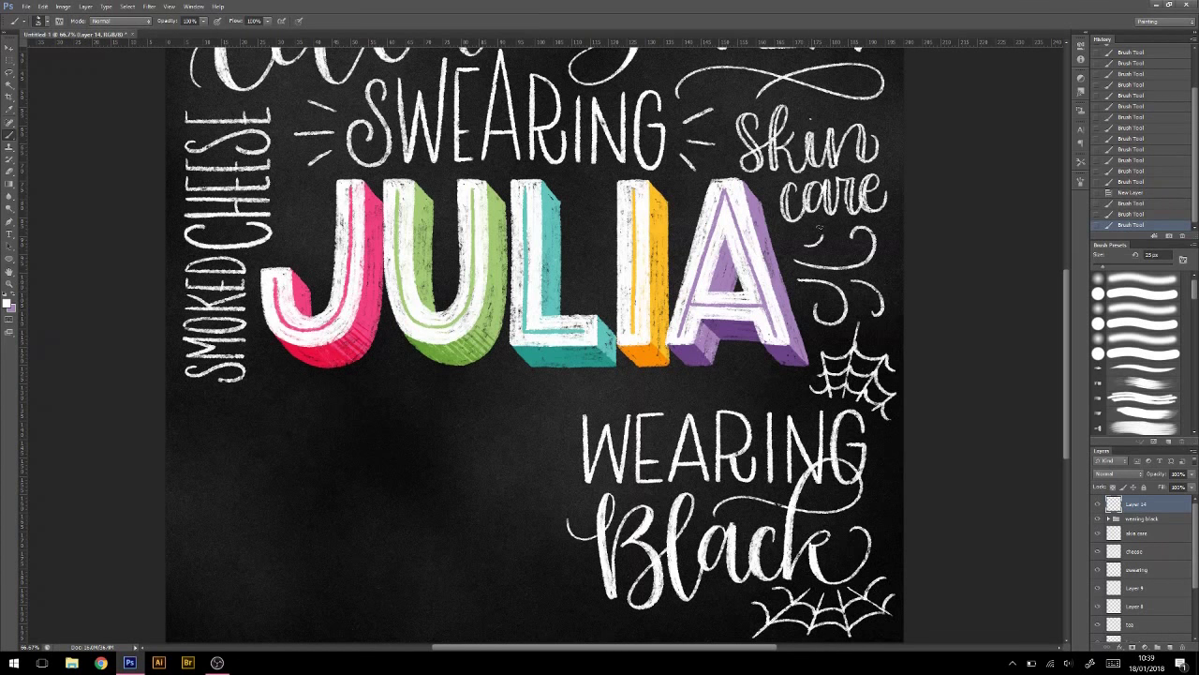
mouse_move(394, 406)
left_mouse_down()
mouse_move(436, 516)
mouse_move(465, 313)
left_mouse_up()
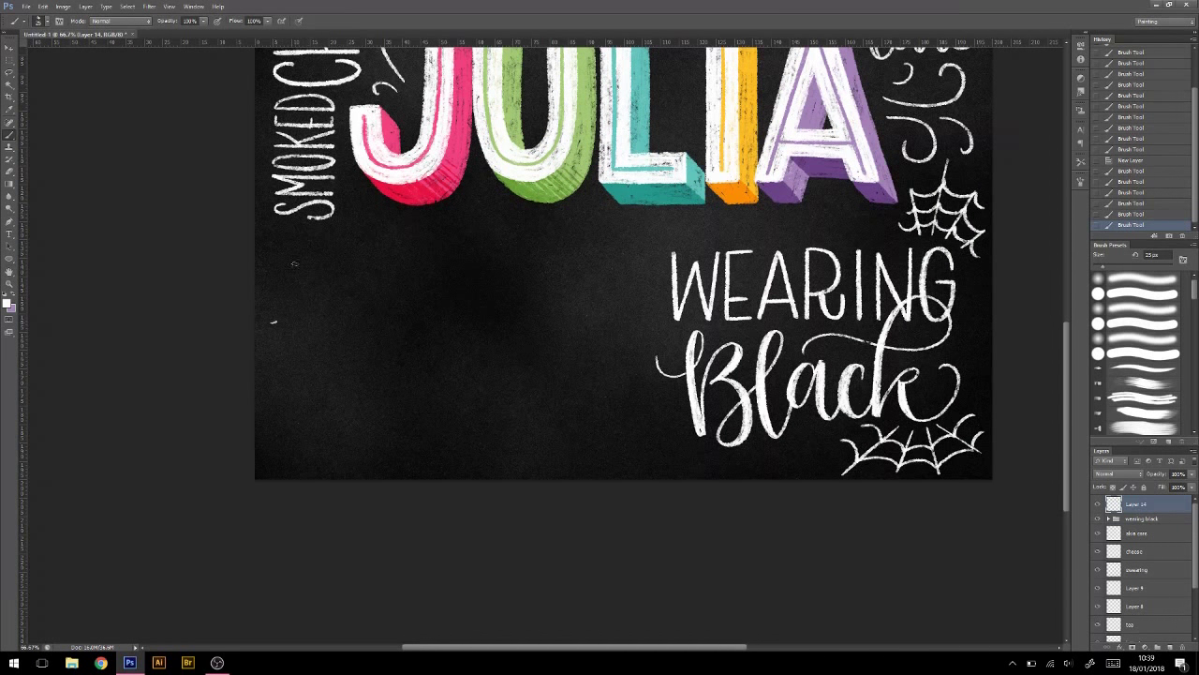
Step: Hand-letter 'red wine' in white chalk script, redoing the first r and e
left_click_drag(294, 263, 314, 245)
left_click_drag(339, 314, 395, 298)
key("ctrl+alt+z")
key("ctrl+alt+z")
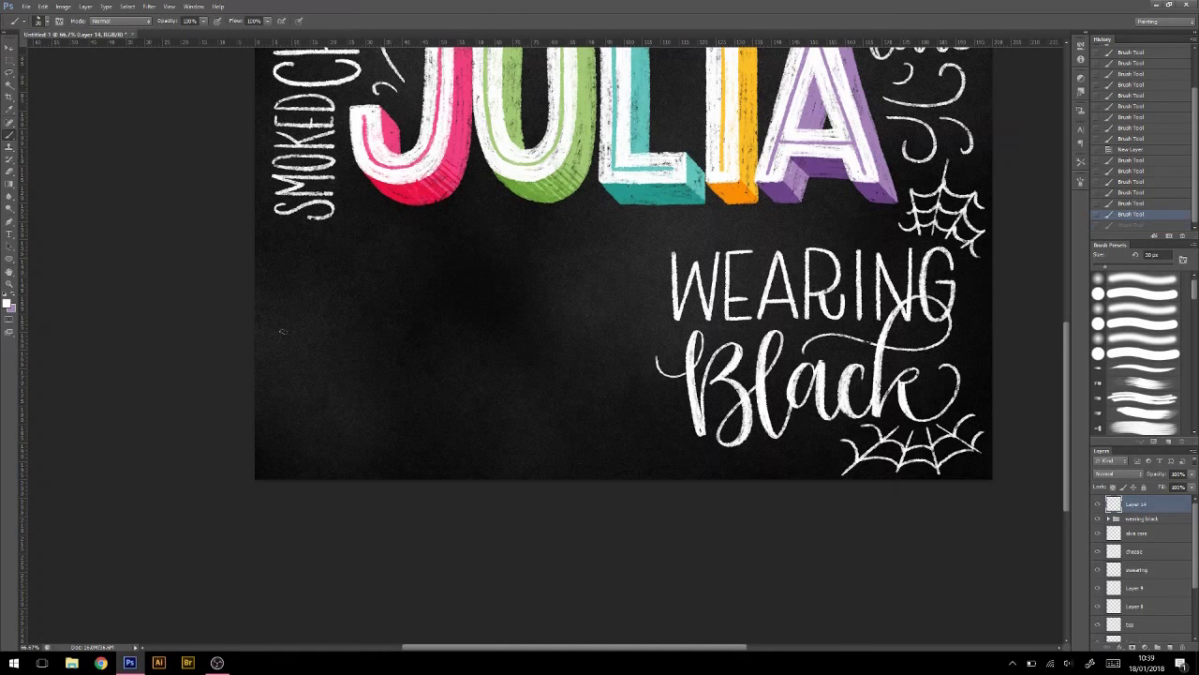
left_click_drag(278, 267, 323, 279)
mouse_move(302, 356)
left_mouse_down()
mouse_move(374, 309)
mouse_move(436, 356)
left_mouse_up()
mouse_move(476, 274)
left_mouse_down()
mouse_move(567, 267)
mouse_move(600, 281)
left_mouse_up()
mouse_move(589, 272)
left_mouse_down()
mouse_move(637, 332)
mouse_move(777, 309)
left_mouse_up()
Step: Erase the existing Red Wine lettering using a rectangular selection
left_click(629, 248)
key("v")
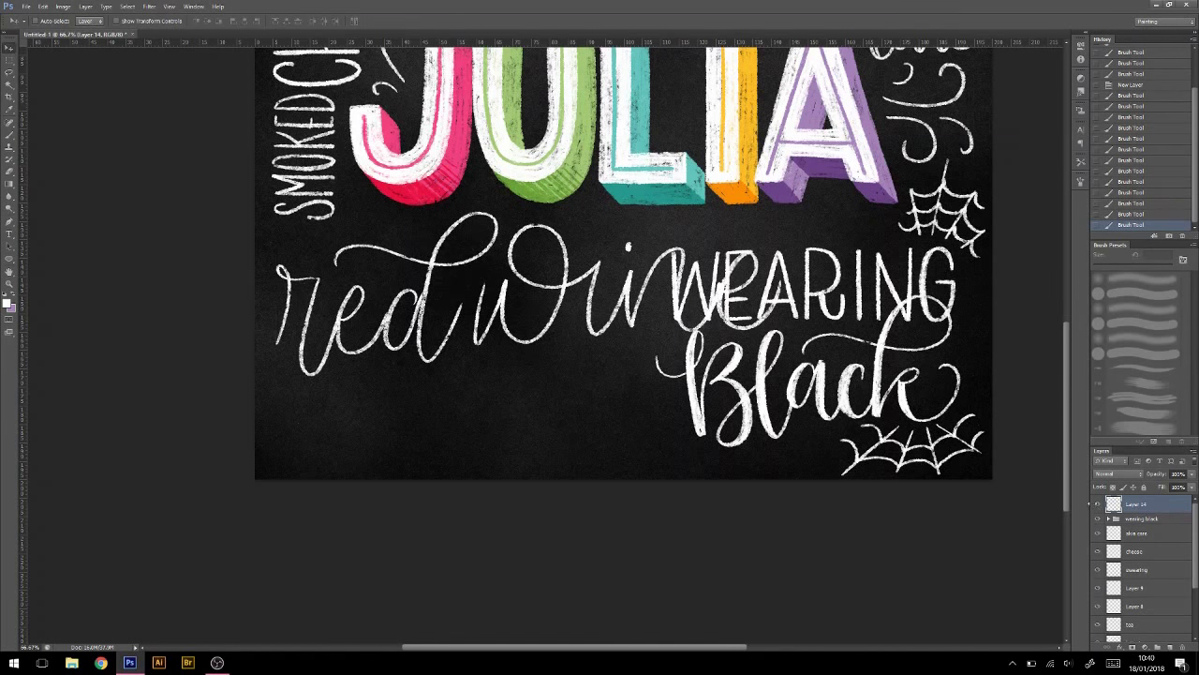
key("m")
left_click_drag(263, 201, 698, 403)
key("Delete")
key("ctrl+d")
Step: Try chalk-lettering 'Red' on a new layer, then discard it for a fresh layer
key("ctrl+shift+alt+n")
key("v")
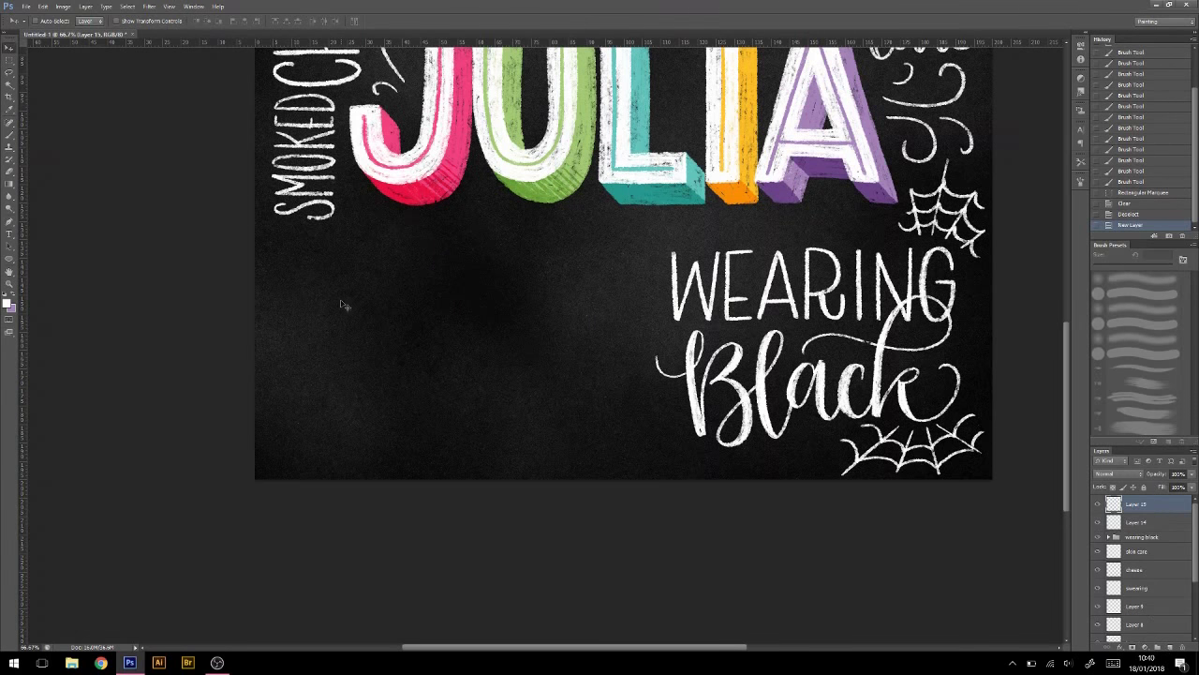
key("b")
key("ctrl+plus")
left_click_drag(138, 335, 349, 246)
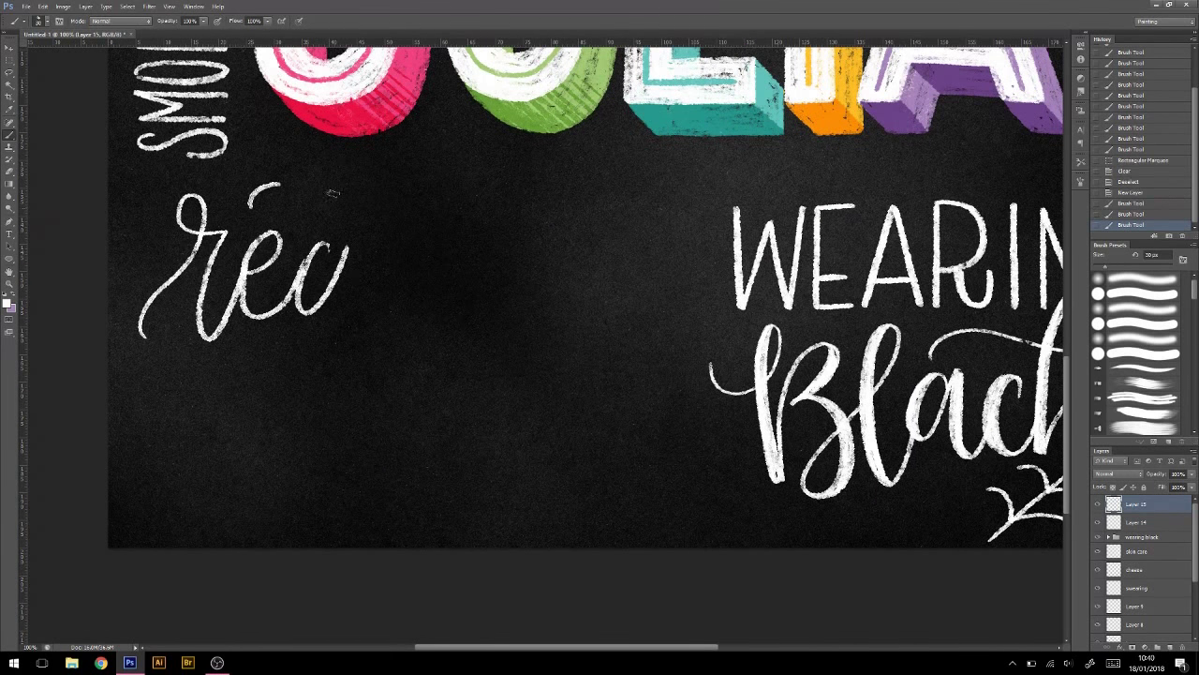
left_click_drag(356, 323, 407, 281)
left_click_drag(333, 242, 319, 265)
key("Delete")
key("ctrl+shift+alt+n")
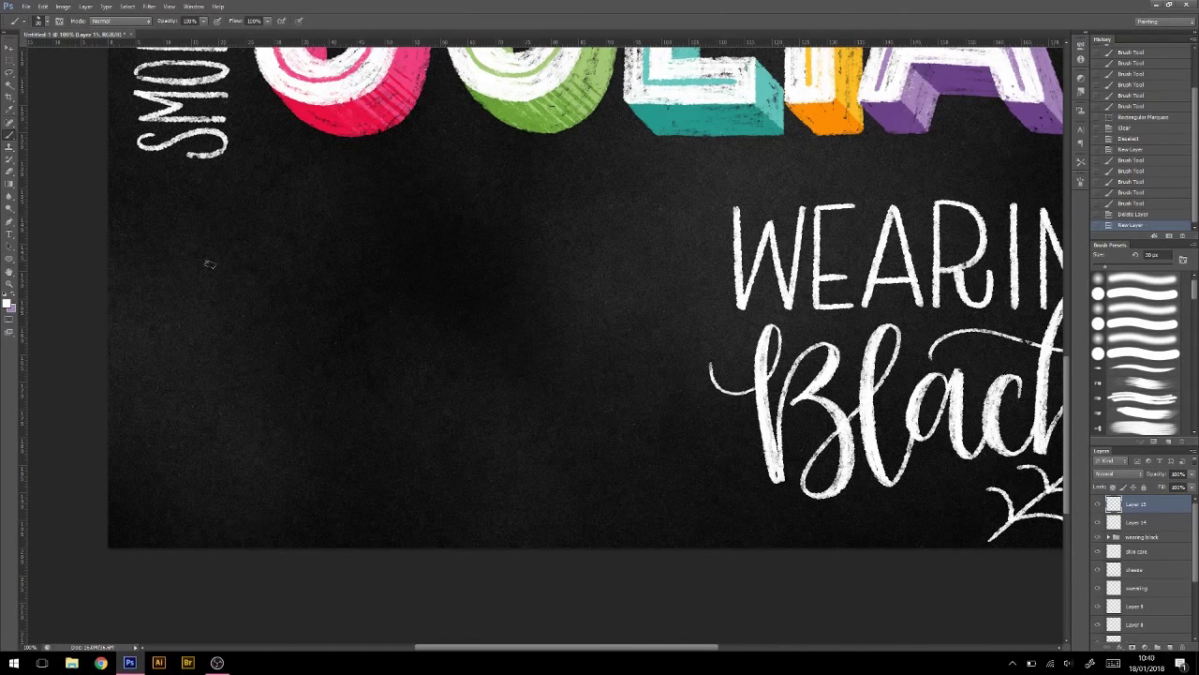
Step: Hand-letter 'Red Wine' in chalk script, undoing and redrawing misdrawn strokes
mouse_move(122, 394)
left_mouse_down()
mouse_move(206, 195)
mouse_move(296, 373)
left_mouse_up()
left_click_drag(236, 322, 310, 273)
key("ctrl+alt+z")
key("ctrl+alt+z")
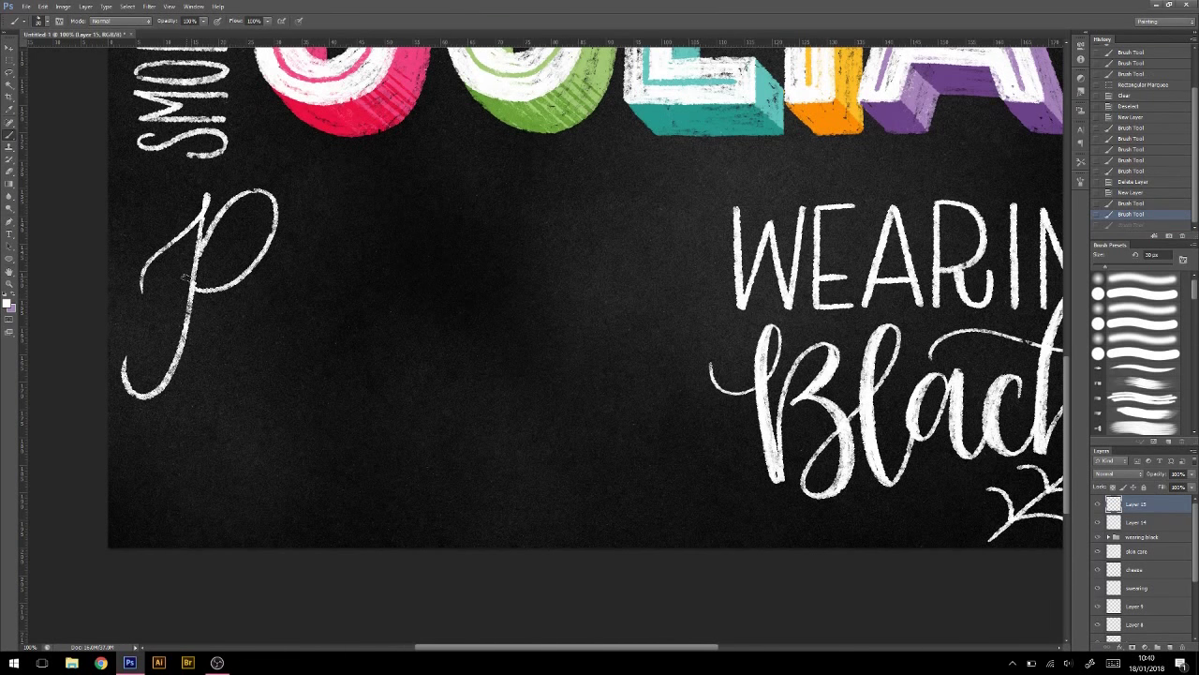
left_click_drag(201, 287, 290, 375)
left_click_drag(272, 310, 323, 349)
left_click_drag(365, 272, 332, 356)
key("ctrl+alt+z")
left_click_drag(309, 244, 417, 380)
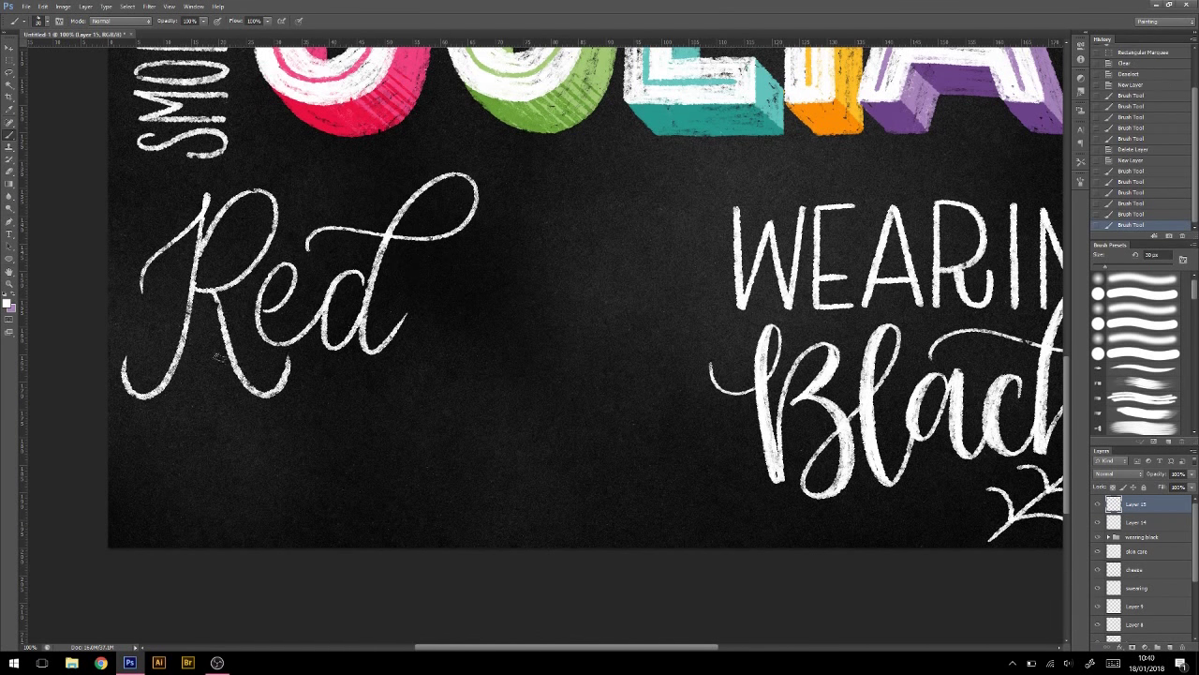
left_click_drag(436, 271, 586, 216)
left_click_drag(601, 356, 740, 355)
left_click_drag(740, 281, 843, 323)
Step: Scale the Red Wine lettering down to about 80.7% and shift it slightly
key("ctrl+t")
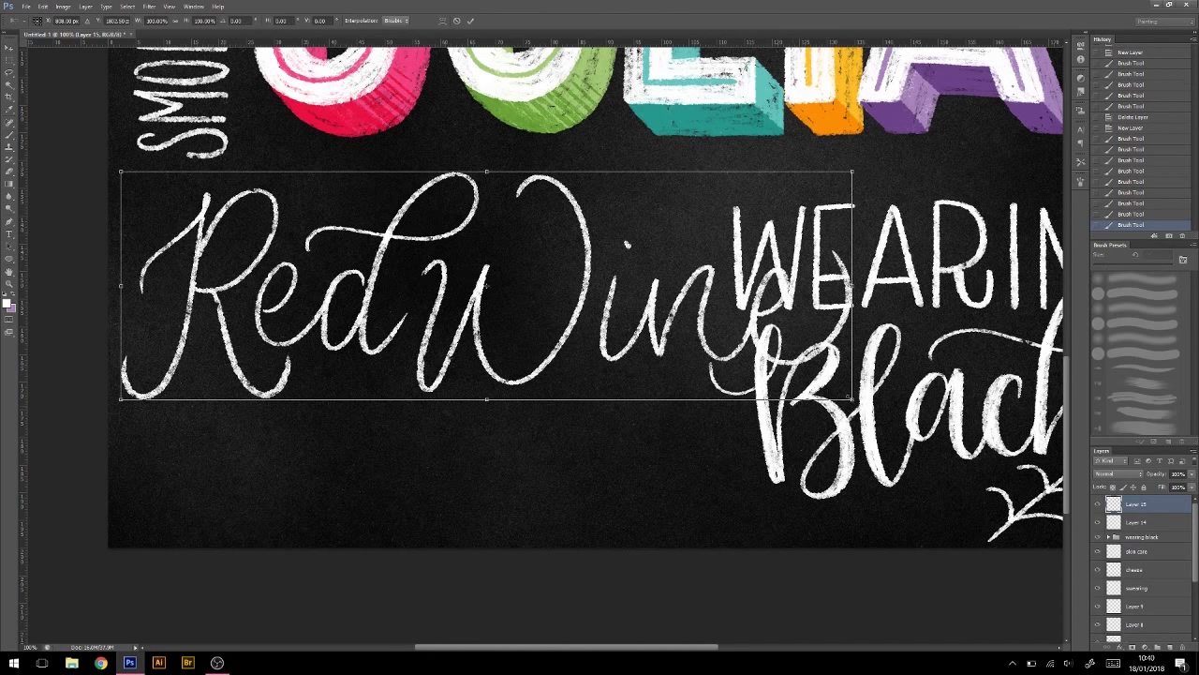
left_click_drag(855, 405, 712, 350)
key("Return")
key("v")
left_click_drag(189, 314, 184, 309)
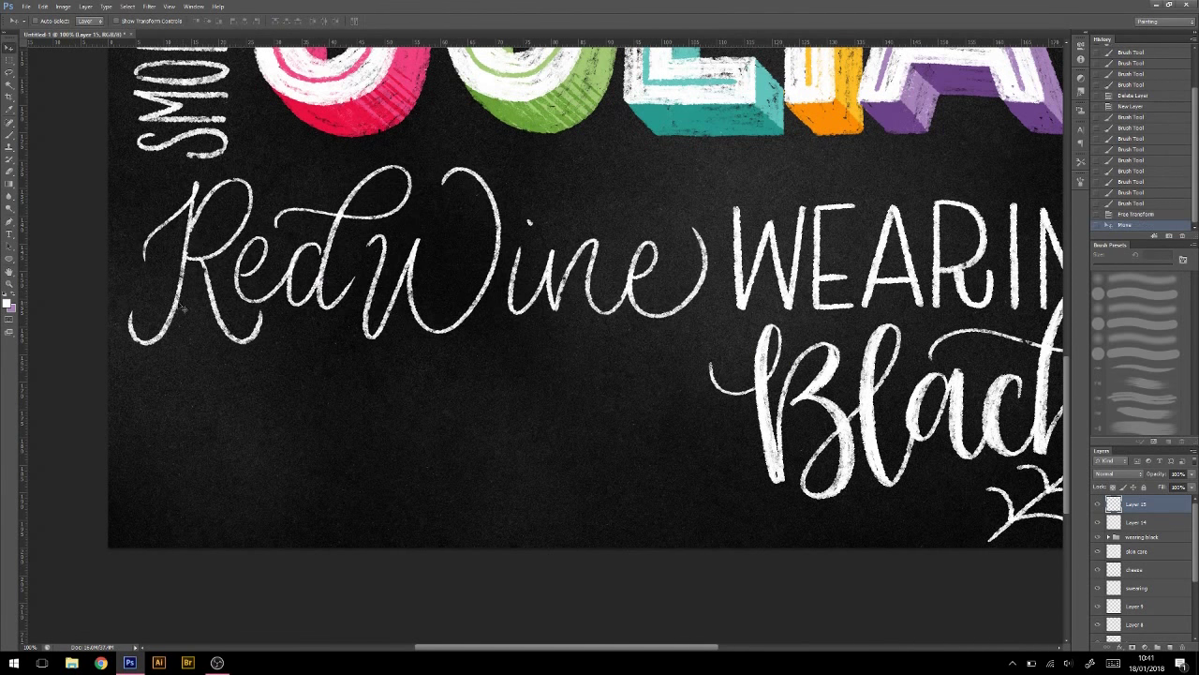
Step: Lasso 'Wine' and move it down and left beneath 'Red'
key("l")
left_click_drag(347, 349, 356, 339)
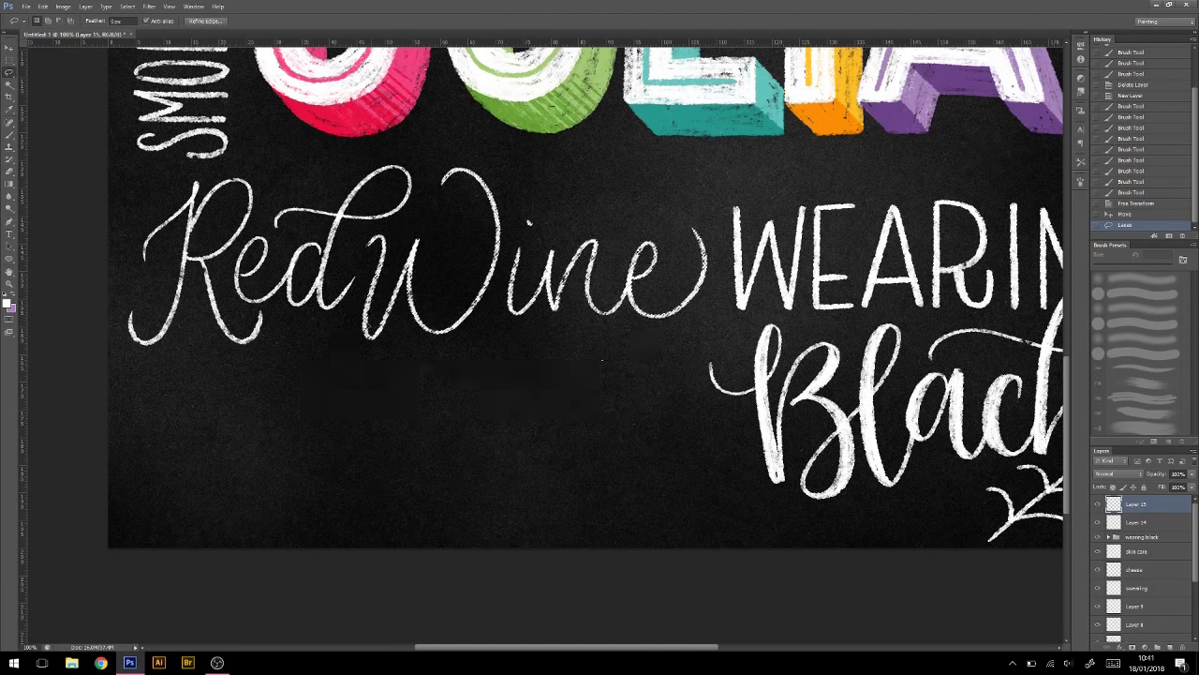
left_click_drag(383, 300, 315, 385)
key("ctrl+d")
Step: Rotate Red Wine slightly and shift it about 28 px right
key("ctrl+t")
left_click_drag(645, 291, 690, 249)
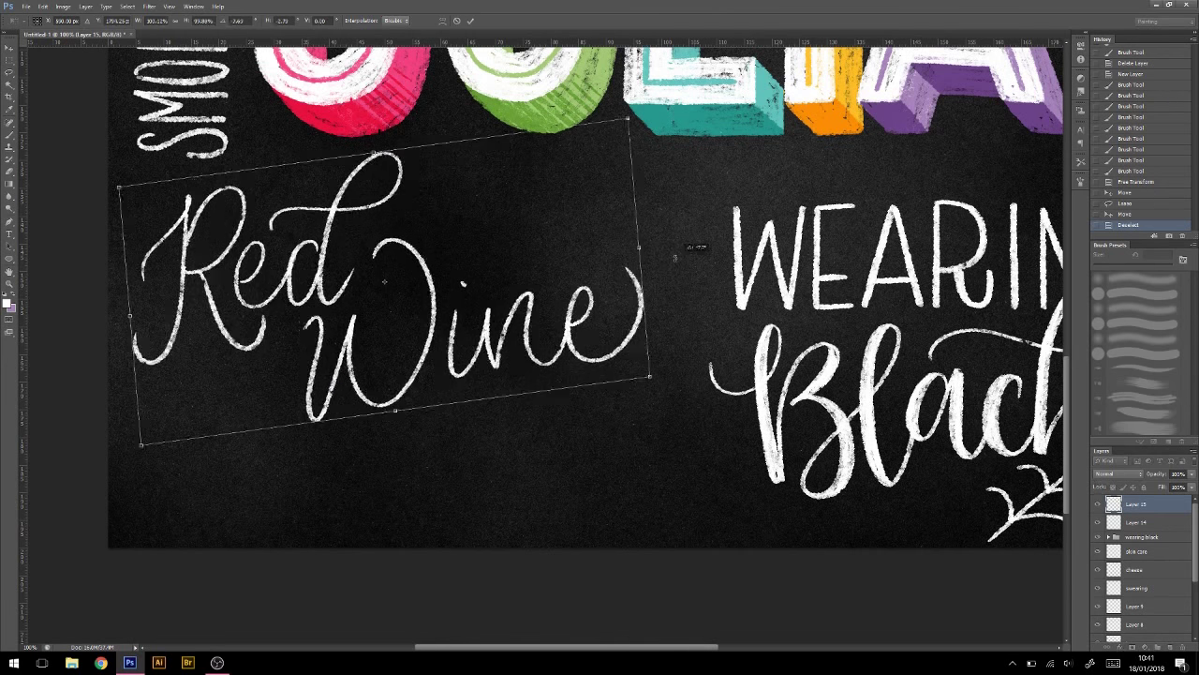
key("Return")
key("v")
key("ctrl+d")
left_click_drag(225, 364, 268, 386)
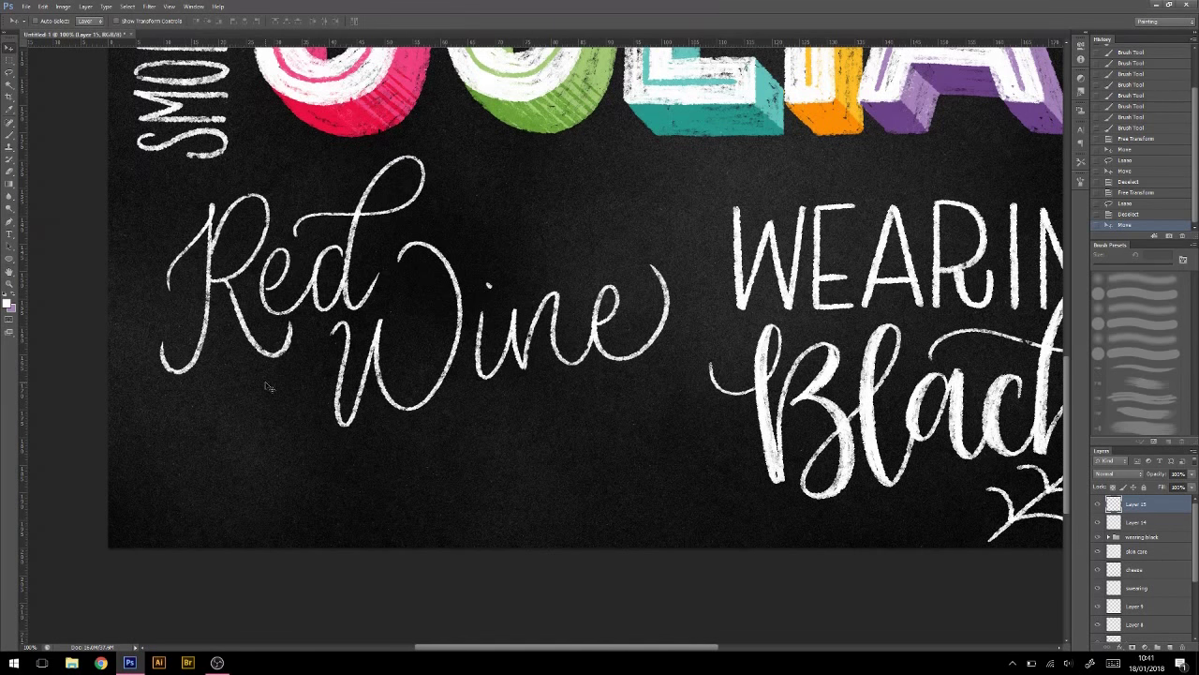
Step: Fade the Red Wine sketch and trace clean chalk letters over it on a new layer
left_click_drag(1191, 491, 1160, 491)
left_click(1169, 646)
key("b")
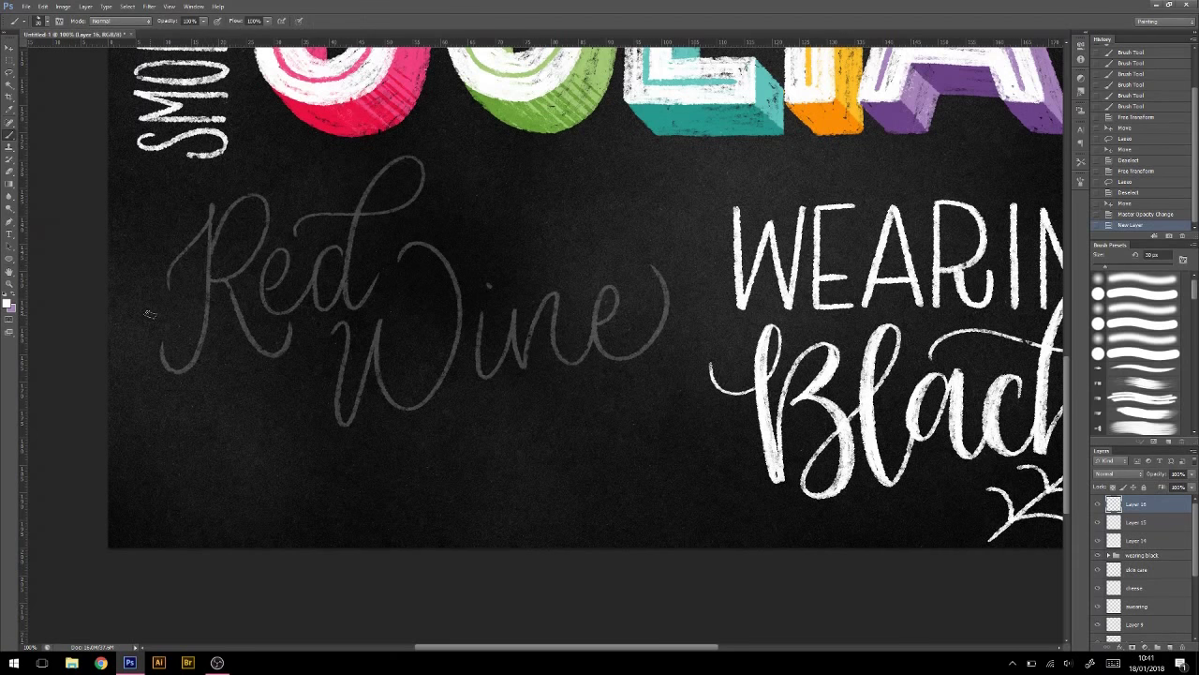
mouse_move(197, 200)
left_mouse_down()
mouse_move(133, 382)
mouse_move(218, 278)
mouse_move(286, 349)
left_mouse_up()
mouse_move(258, 309)
left_mouse_down()
mouse_move(317, 281)
mouse_move(319, 314)
mouse_move(384, 281)
left_mouse_up()
left_click_drag(328, 324, 460, 253)
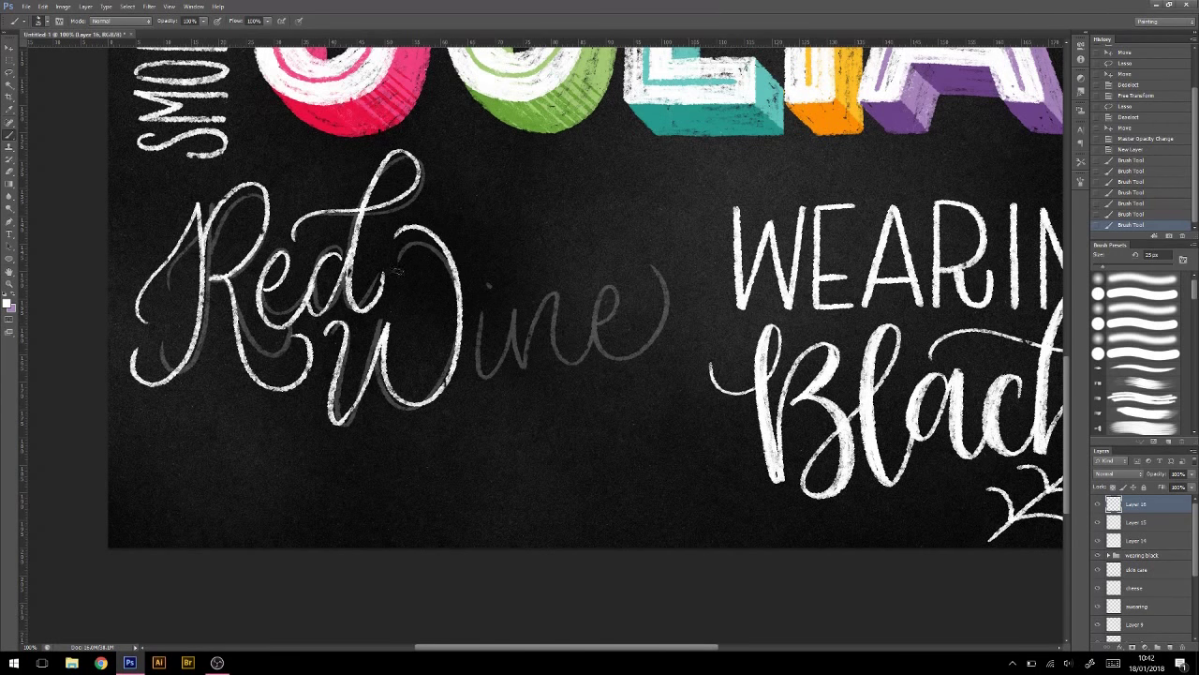
mouse_move(473, 309)
left_mouse_down()
mouse_move(522, 365)
mouse_move(600, 319)
left_mouse_up()
left_click_drag(576, 346, 602, 256)
Step: Delete the faded sketch, brighten the R, d, W and e strokes, and add flourishes
left_click_drag(1140, 528, 1187, 647)
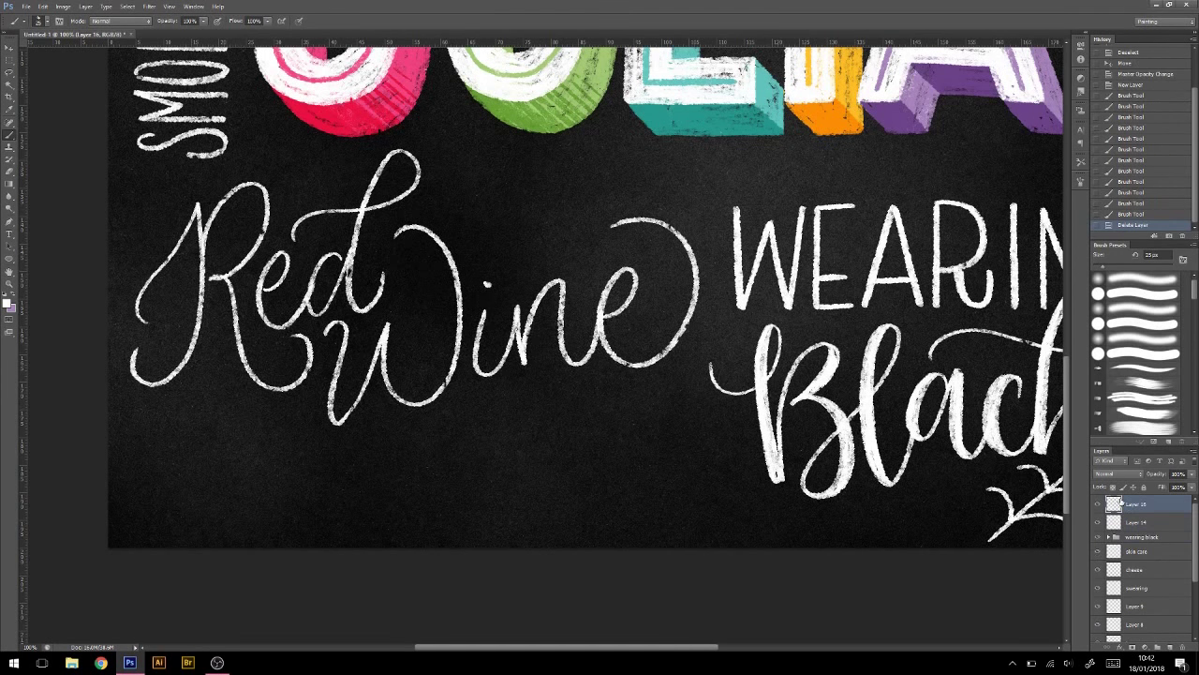
left_click_drag(194, 202, 192, 347)
left_click_drag(193, 266, 164, 379)
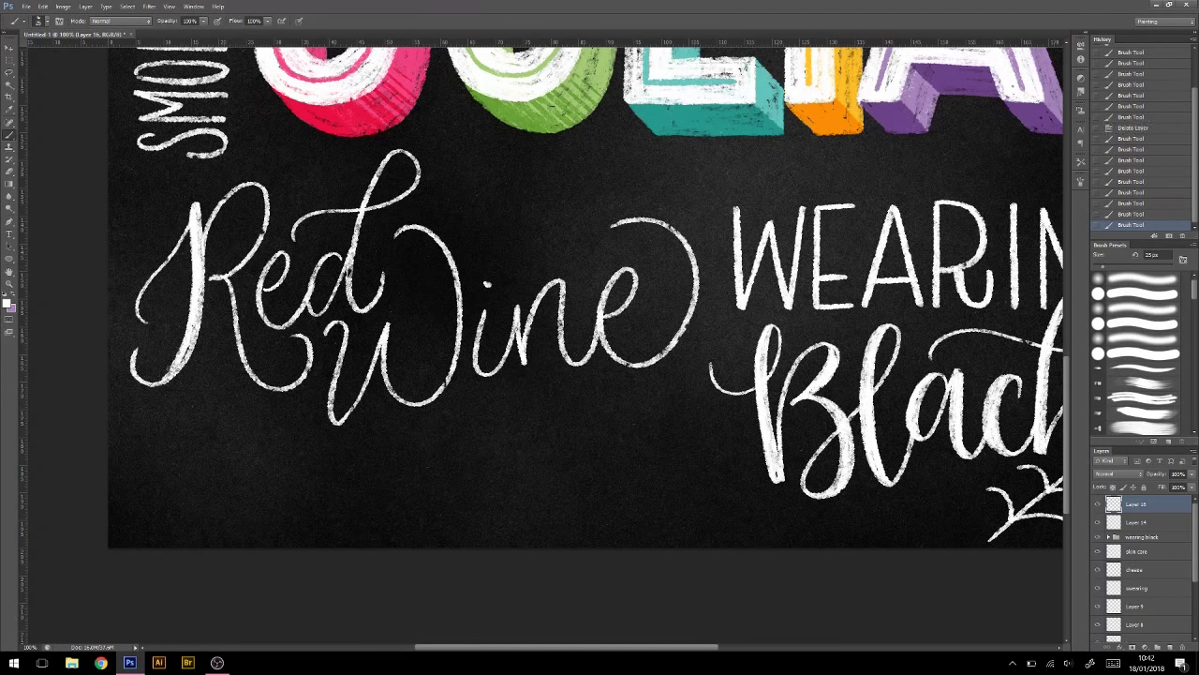
left_click_drag(249, 184, 266, 236)
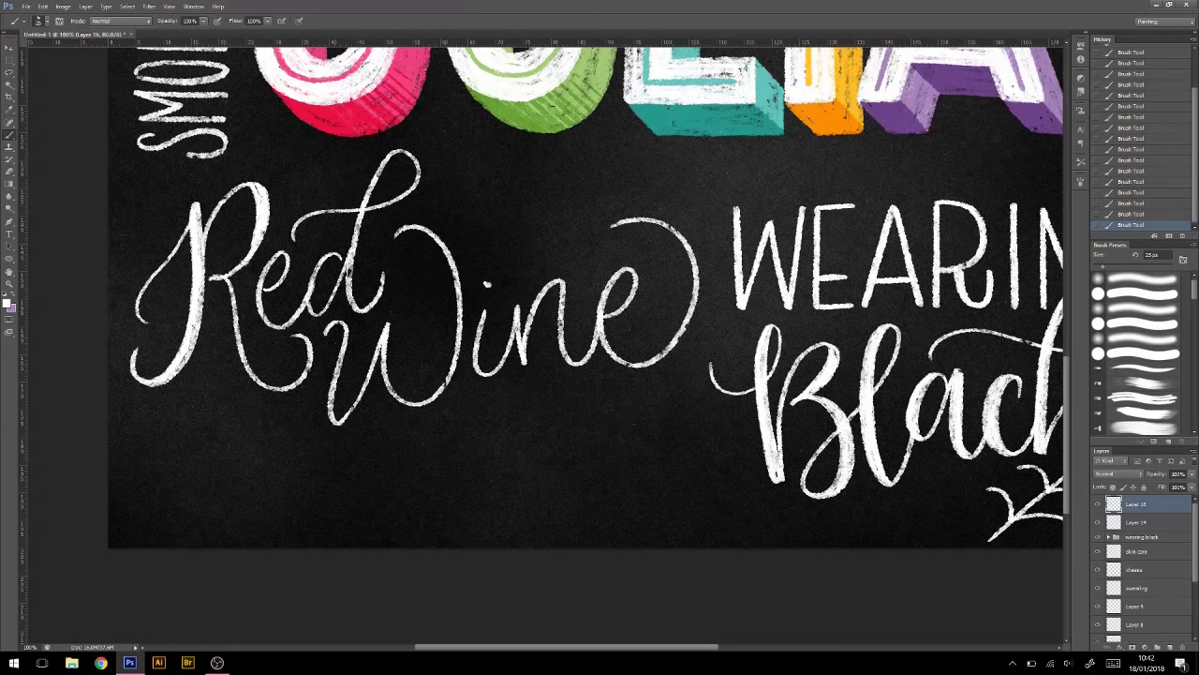
left_click_drag(229, 278, 255, 378)
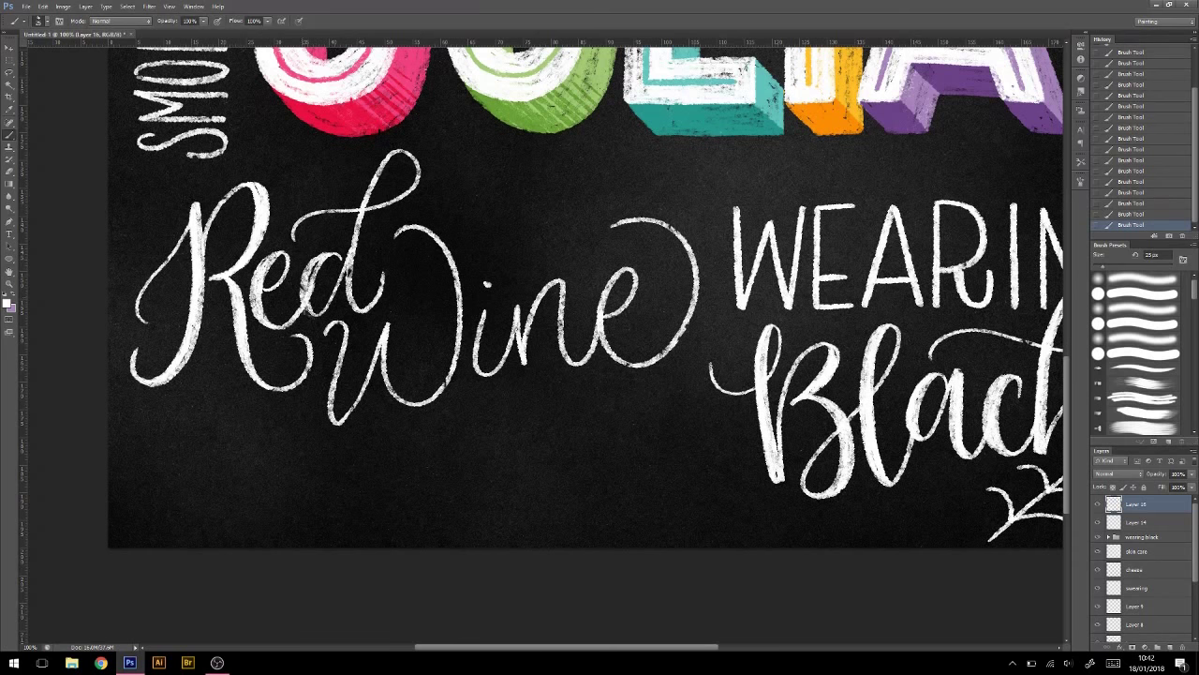
left_click_drag(403, 152, 354, 296)
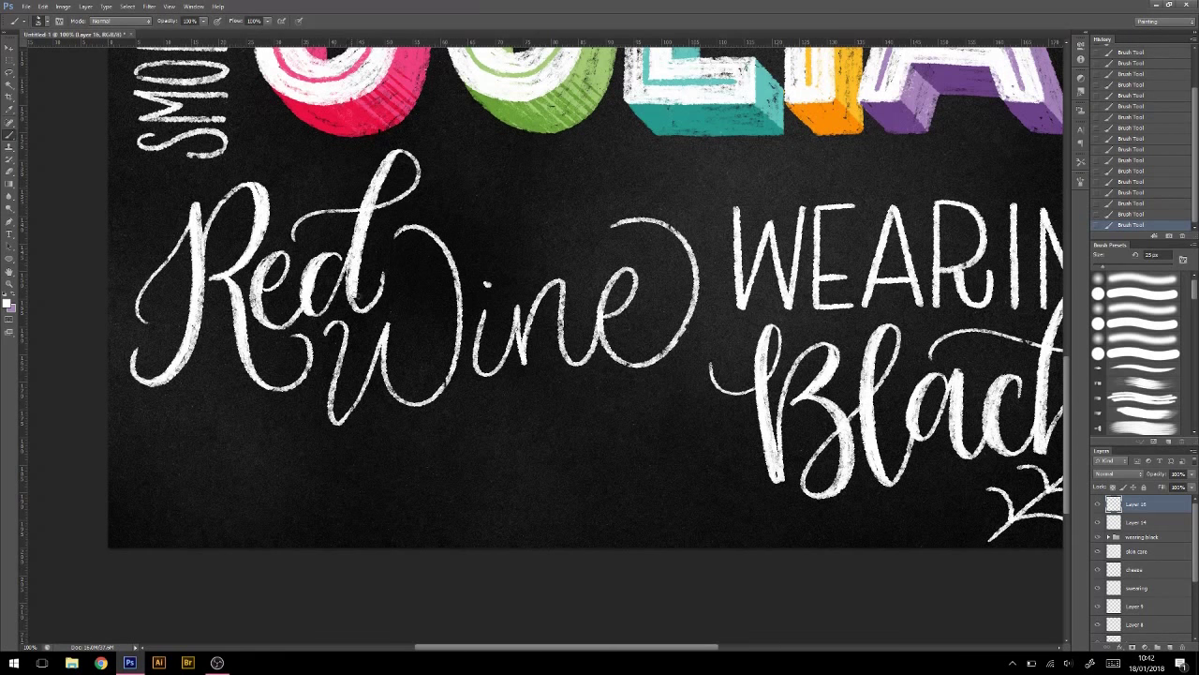
left_click_drag(334, 348, 326, 426)
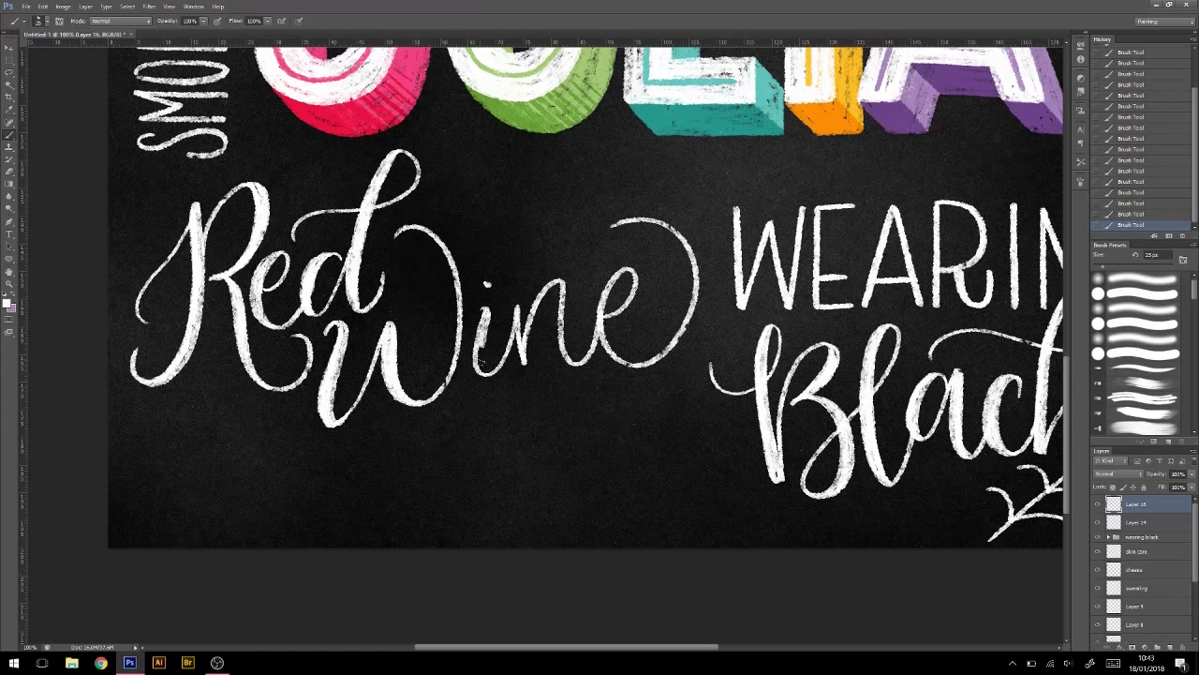
left_click_drag(618, 268, 633, 363)
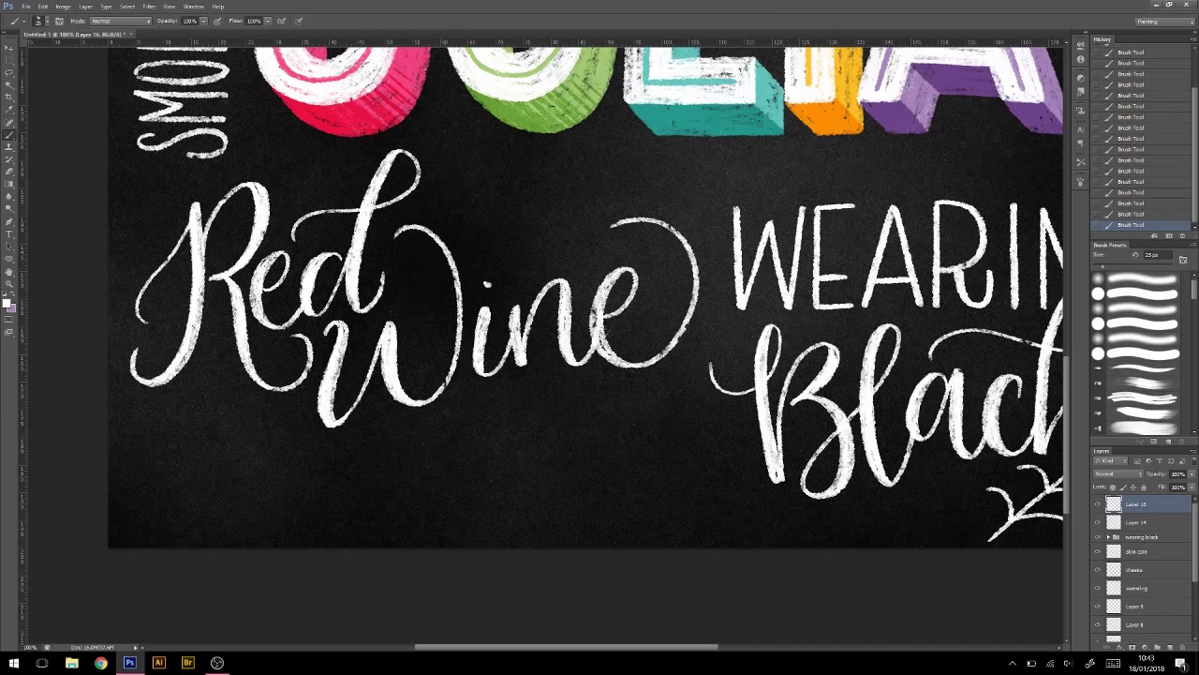
left_click_drag(460, 161, 600, 234)
left_click_drag(272, 413, 150, 440)
Step: Bring the area below Wine into view, rename the layer 'red wine', and add a new layer
key("ctrl+minus")
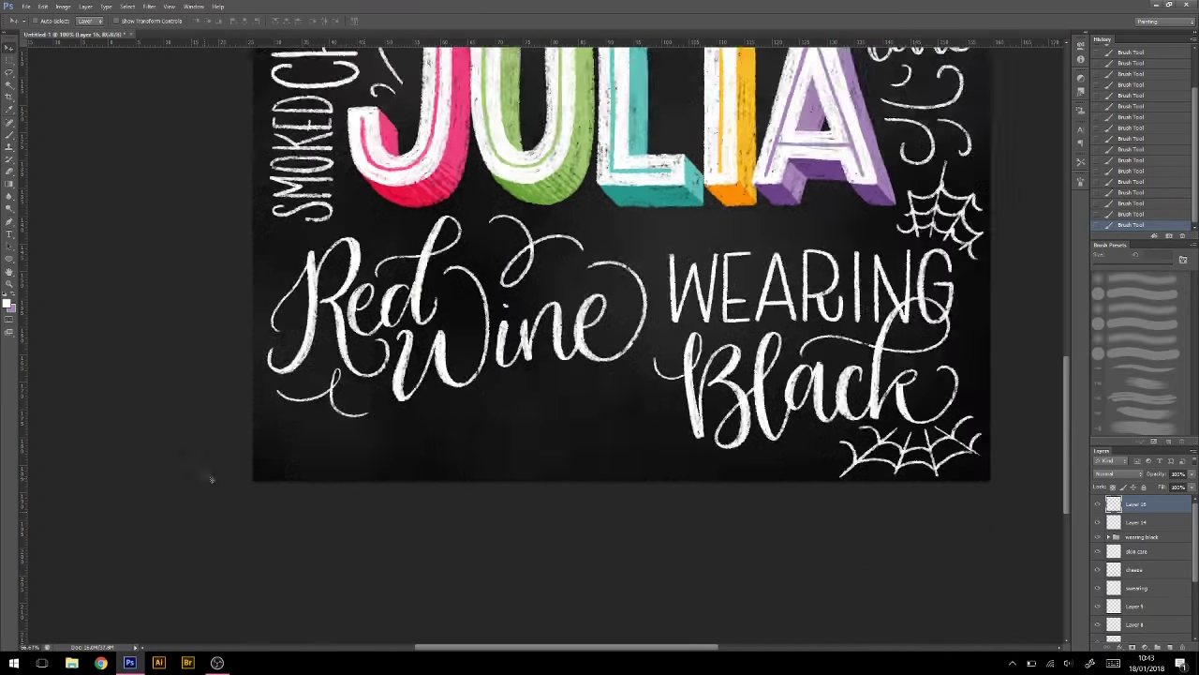
key("ctrl+minus")
key("ctrl+plus")
scroll(403, 449, "down", 10)
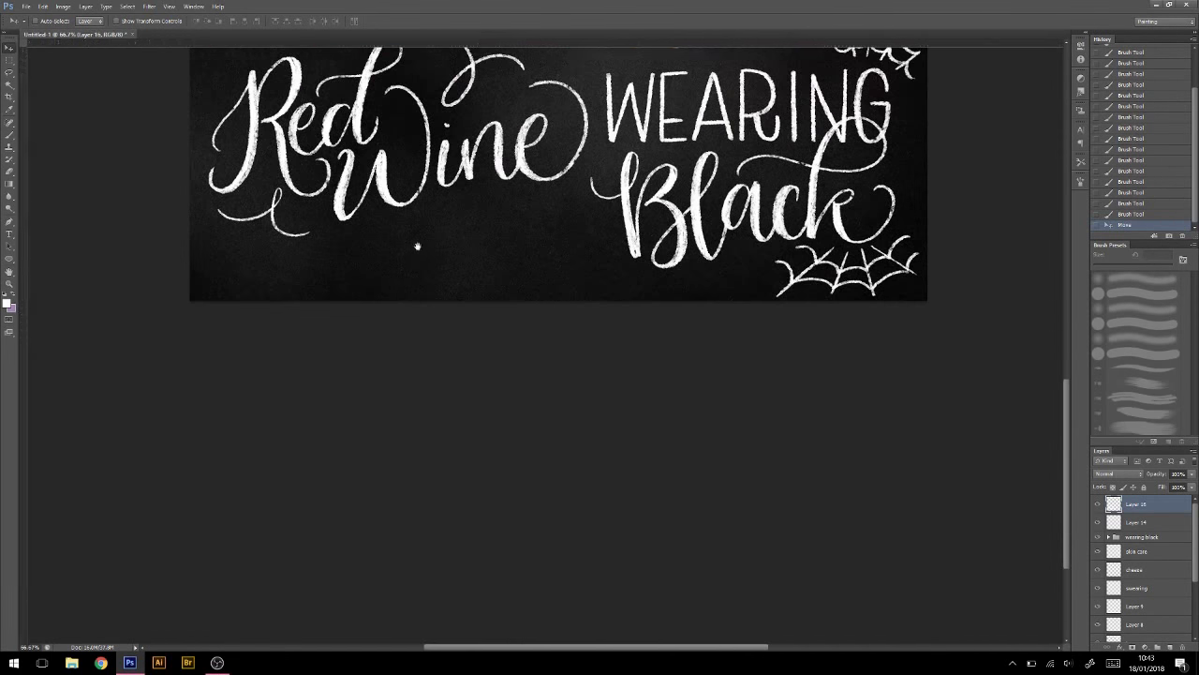
key("ctrl+plus")
key("b")
left_click_drag(646, 319, 678, 445)
type("red")
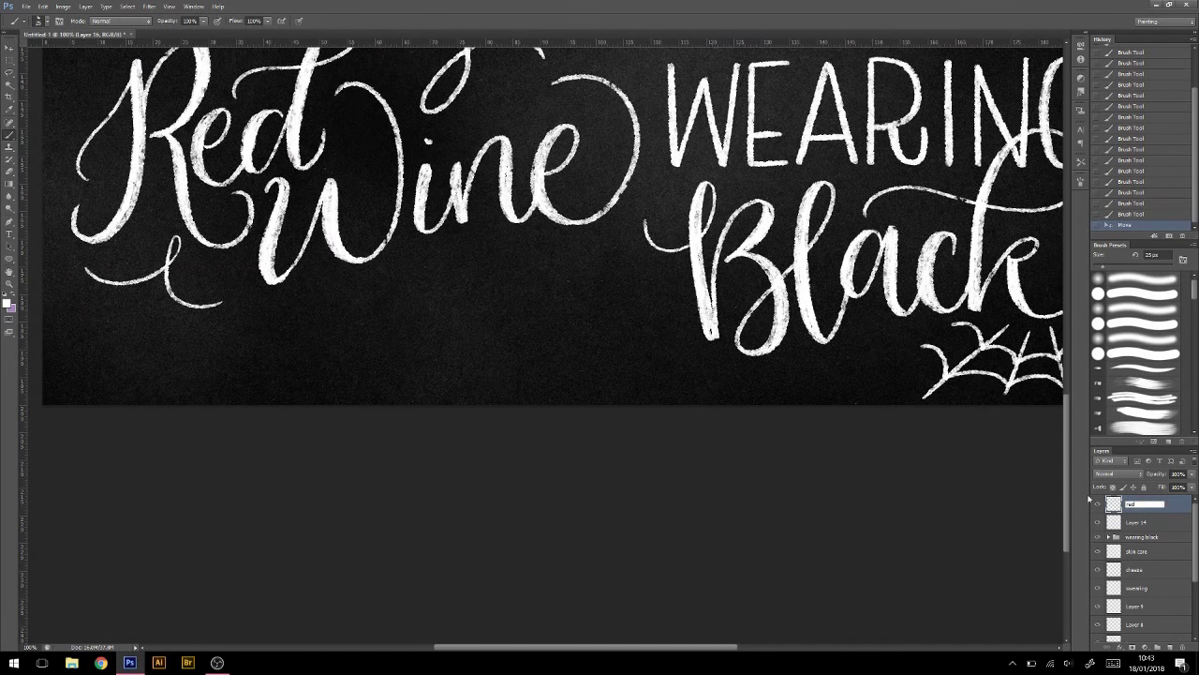
type("wine")
key("Return")
key("ctrl+shift+alt+n")
Step: Paint a rough chalk 'SLEEP' below Wine and nudge it up
left_click_drag(436, 281, 372, 309)
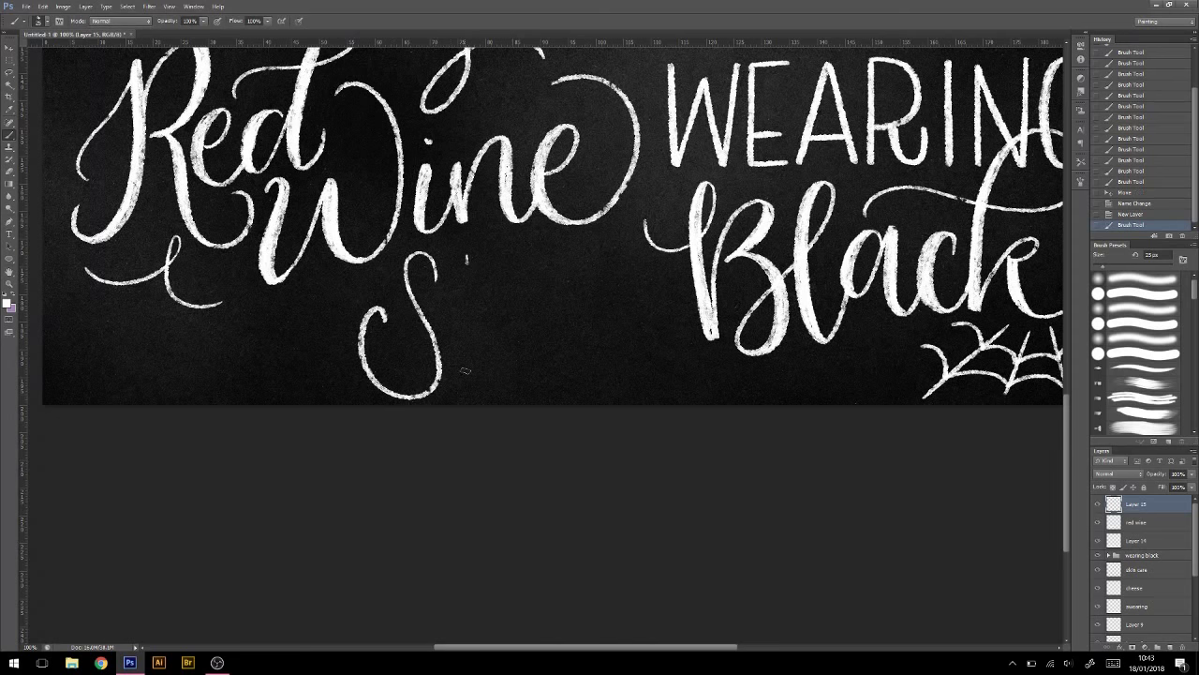
left_click_drag(468, 263, 495, 386)
left_click_drag(511, 261, 541, 389)
left_click_drag(557, 259, 590, 391)
left_click_drag(609, 258, 655, 310)
key("v")
key("shift+Up")
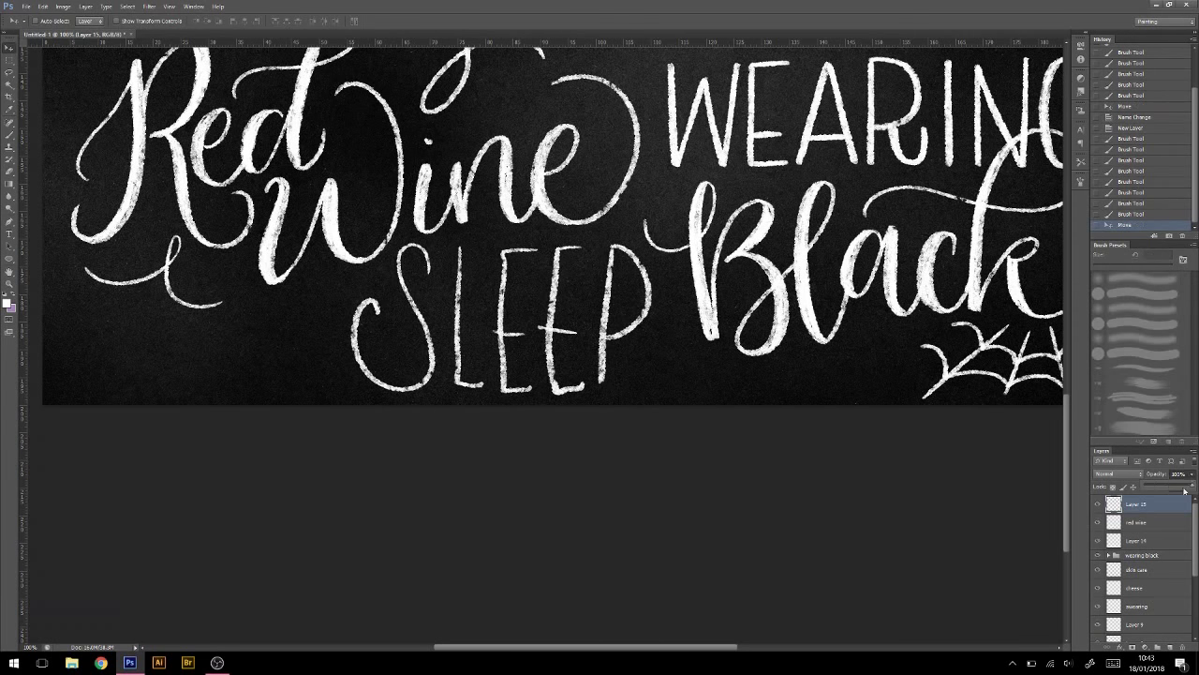
Step: Fade the rough SLEEP and retrace its S and first E on a new layer
left_click_drag(1185, 489, 1158, 489)
key("ctrl+shift+alt+n")
key("b")
mouse_move(431, 255)
left_mouse_down()
mouse_move(416, 281)
mouse_move(348, 311)
mouse_move(371, 356)
mouse_move(484, 386)
left_mouse_up()
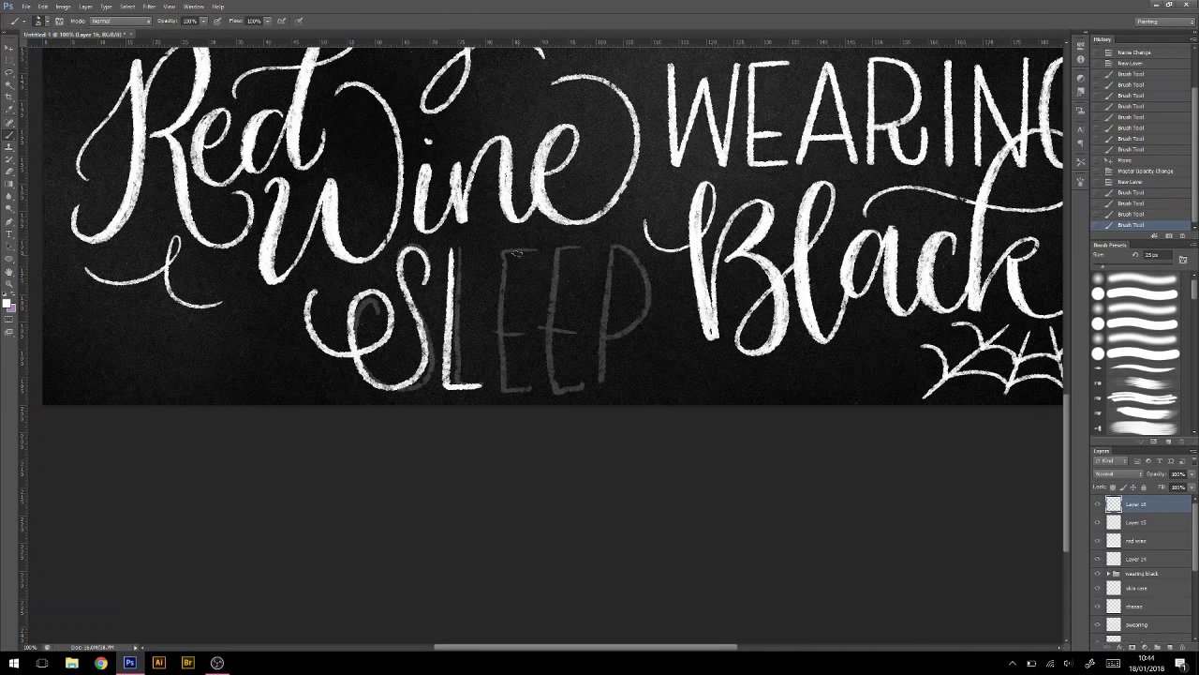
mouse_move(510, 249)
left_mouse_down()
mouse_move(536, 249)
mouse_move(496, 384)
mouse_move(525, 386)
left_mouse_up()
left_click_drag(500, 341, 523, 341)
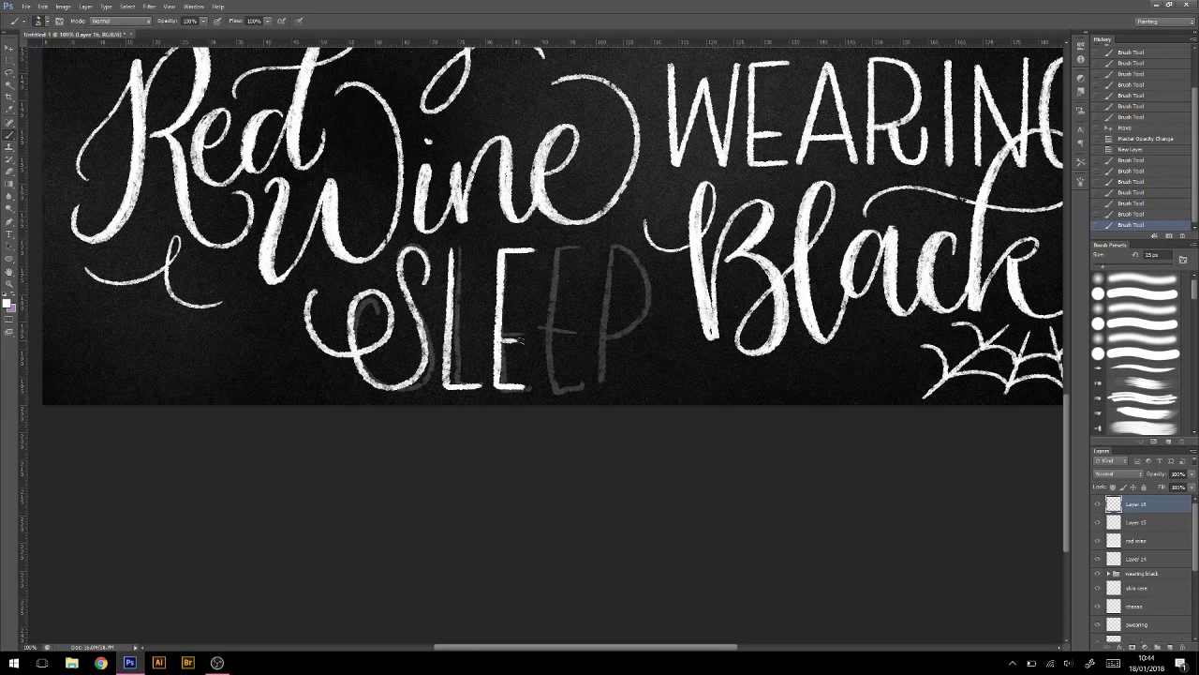
Step: Retrace the second E and the P of SLEEP, then delete the faded layer
left_click_drag(549, 249, 545, 386)
left_click_drag(547, 249, 583, 249)
left_click_drag(540, 386, 581, 386)
left_click_drag(551, 339, 569, 339)
mouse_move(600, 249)
left_mouse_down()
mouse_move(596, 386)
mouse_move(607, 344)
left_mouse_up()
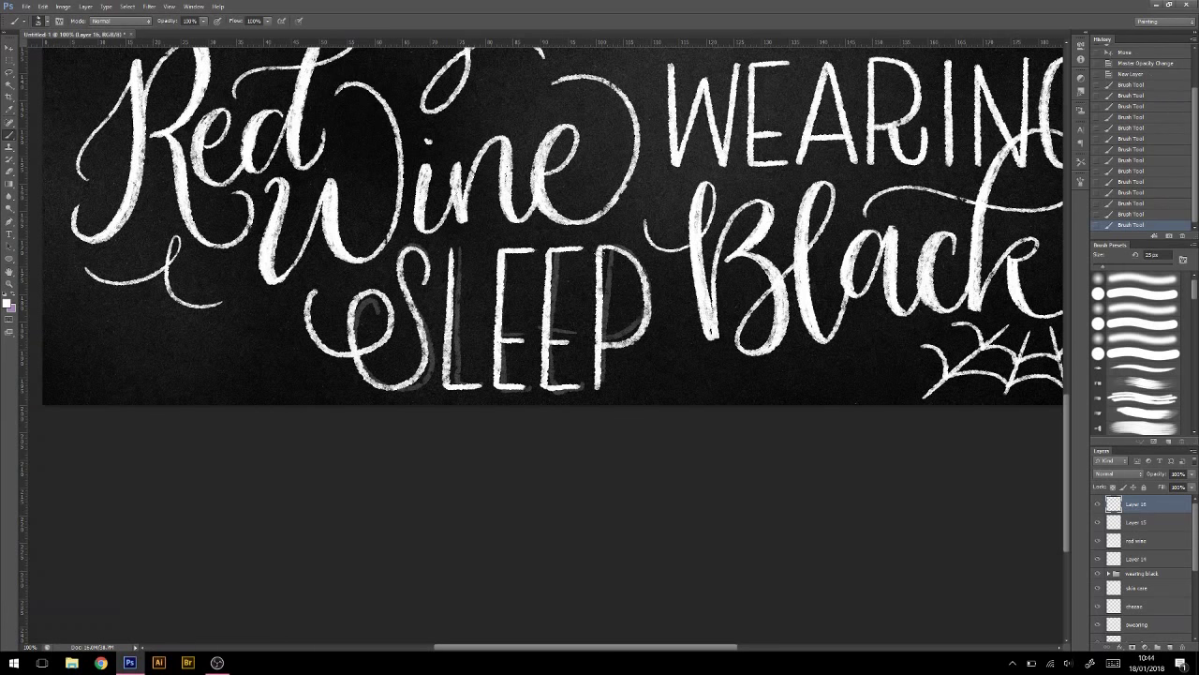
left_click_drag(596, 245, 643, 322)
key("v")
key("Delete")
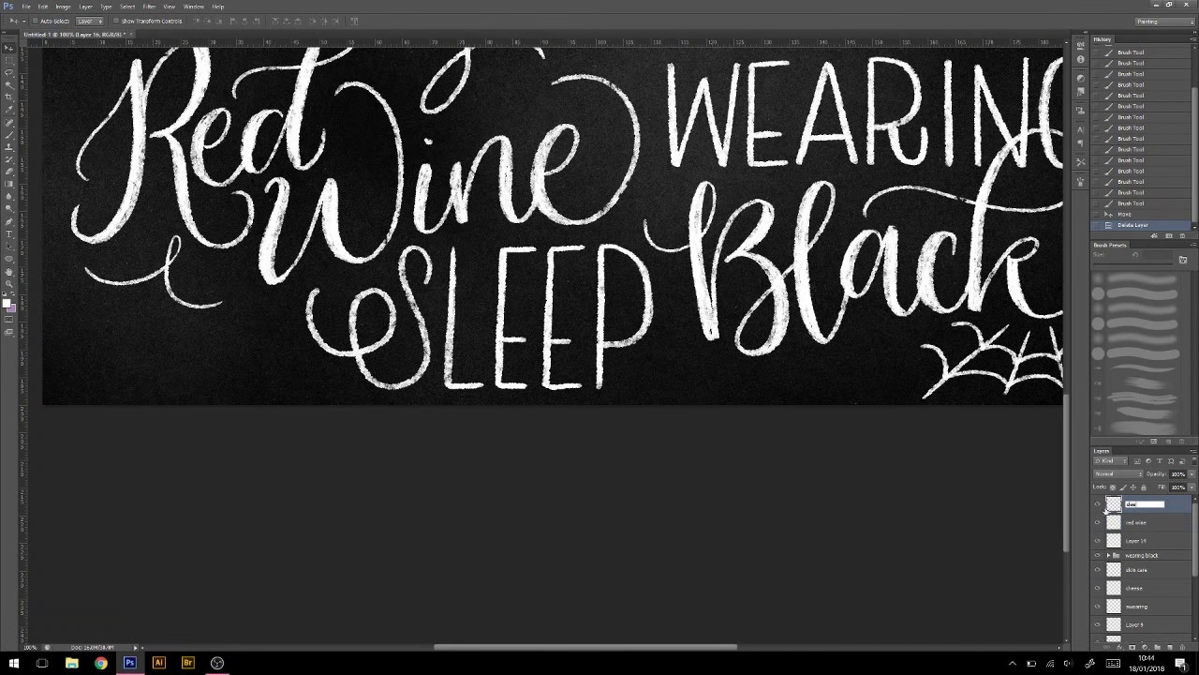
Step: Rename the SLEEP layer 'sleep' and add a new layer for Zzzz
type("sleep")
key("Return")
key("ctrl+t")
key("Return")
key("ctrl+shift+alt+n")
key("b")
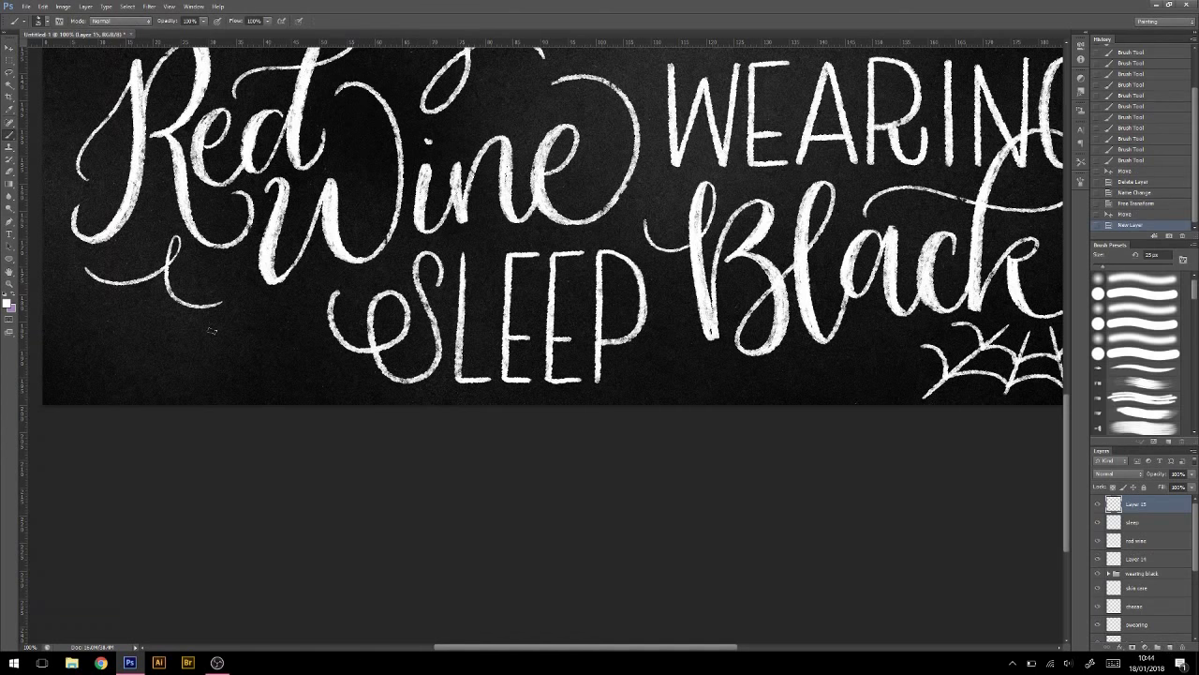
Step: Paint chalk 'Zzzz' left of SLEEP, then nudge the WEARING Black lettering slightly
left_click_drag(84, 319, 127, 377)
mouse_move(146, 333)
left_mouse_down()
mouse_move(180, 375)
mouse_move(279, 363)
left_mouse_up()
key("v")
left_click_drag(308, 407, 316, 407)
key("ctrl+0")
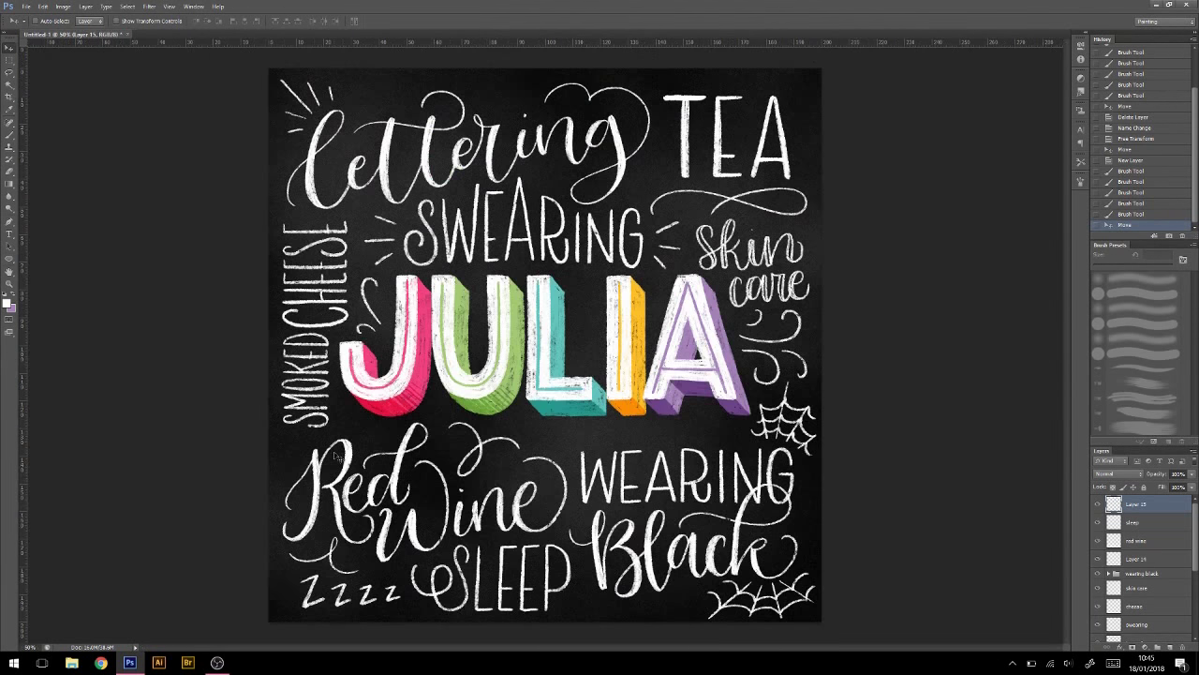
left_click_drag(600, 473, 597, 473)
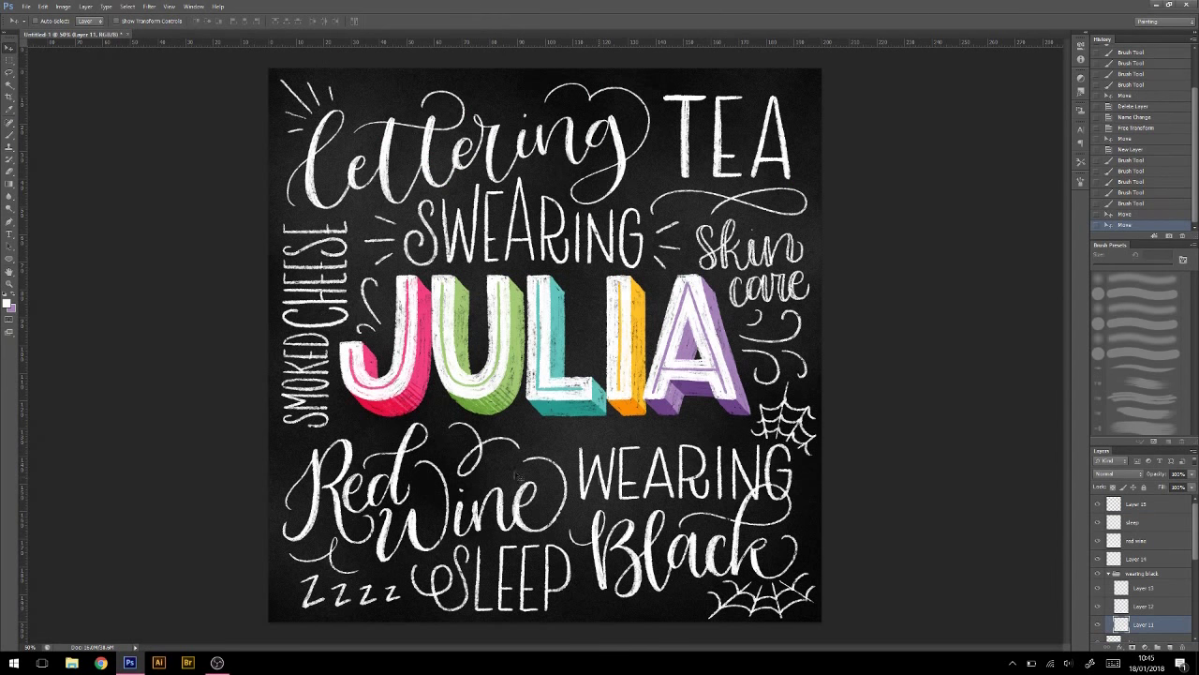